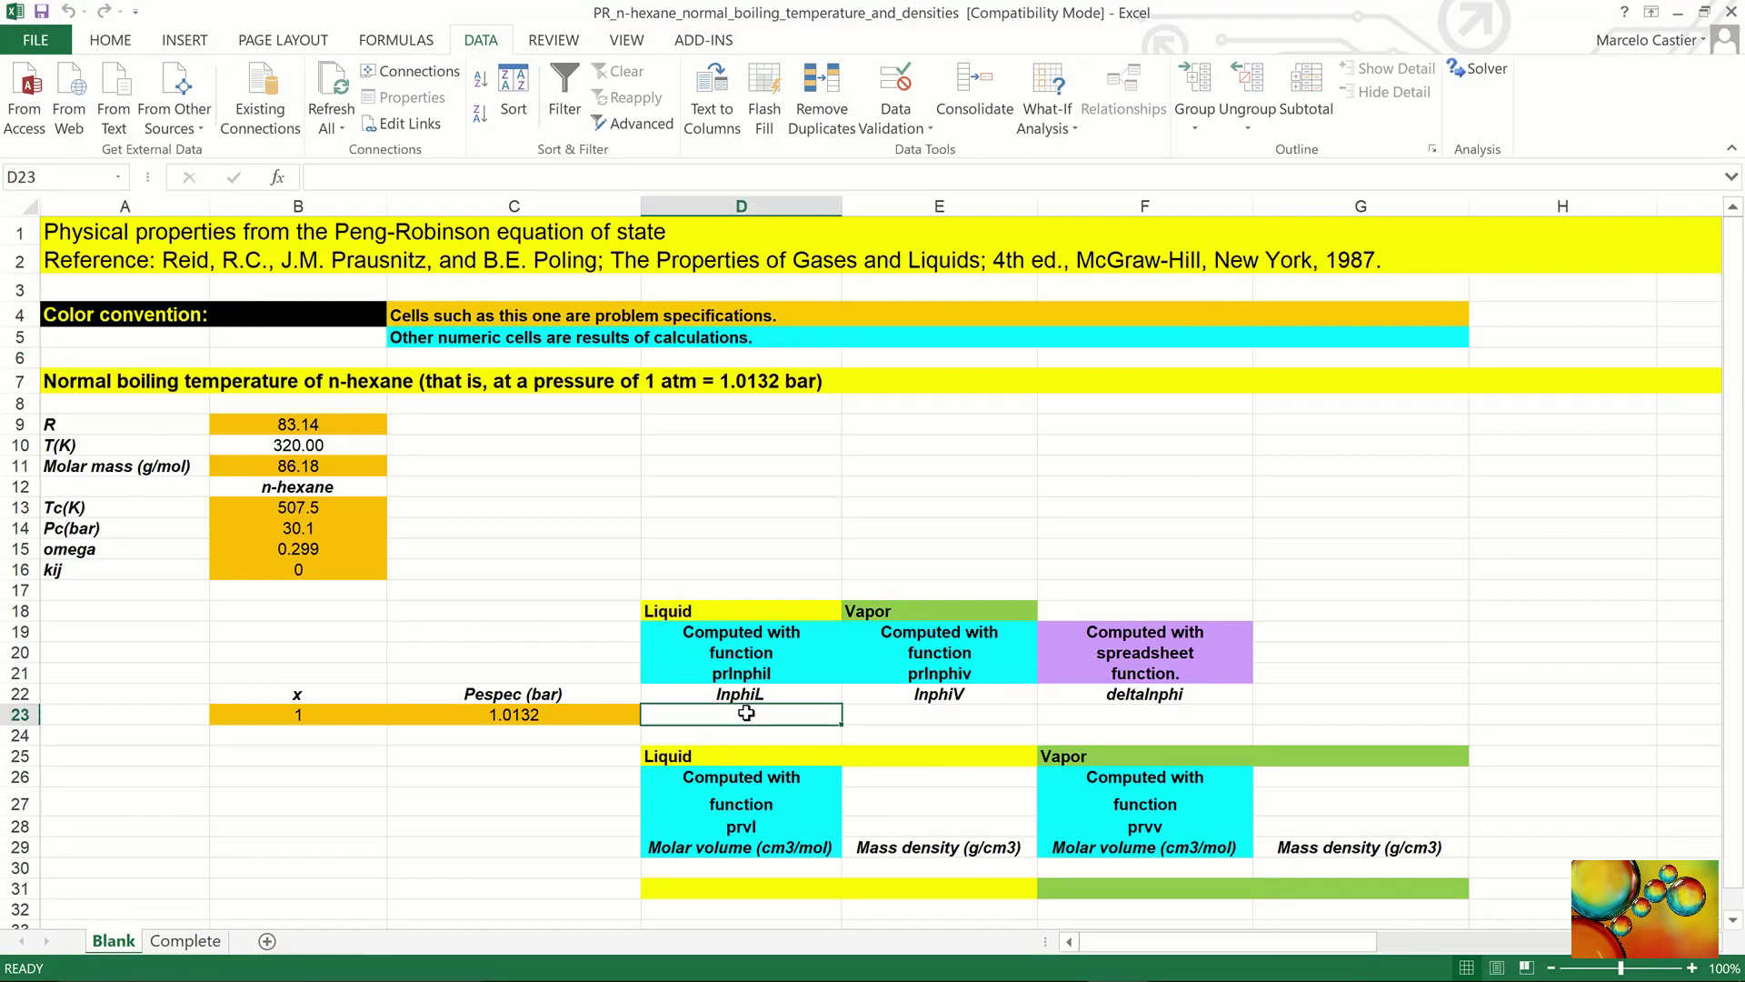
- Enter =prlnphil(B9,B10,C23,B23,B13:B16) in D23 for the liquid lnphi
type("=pr")
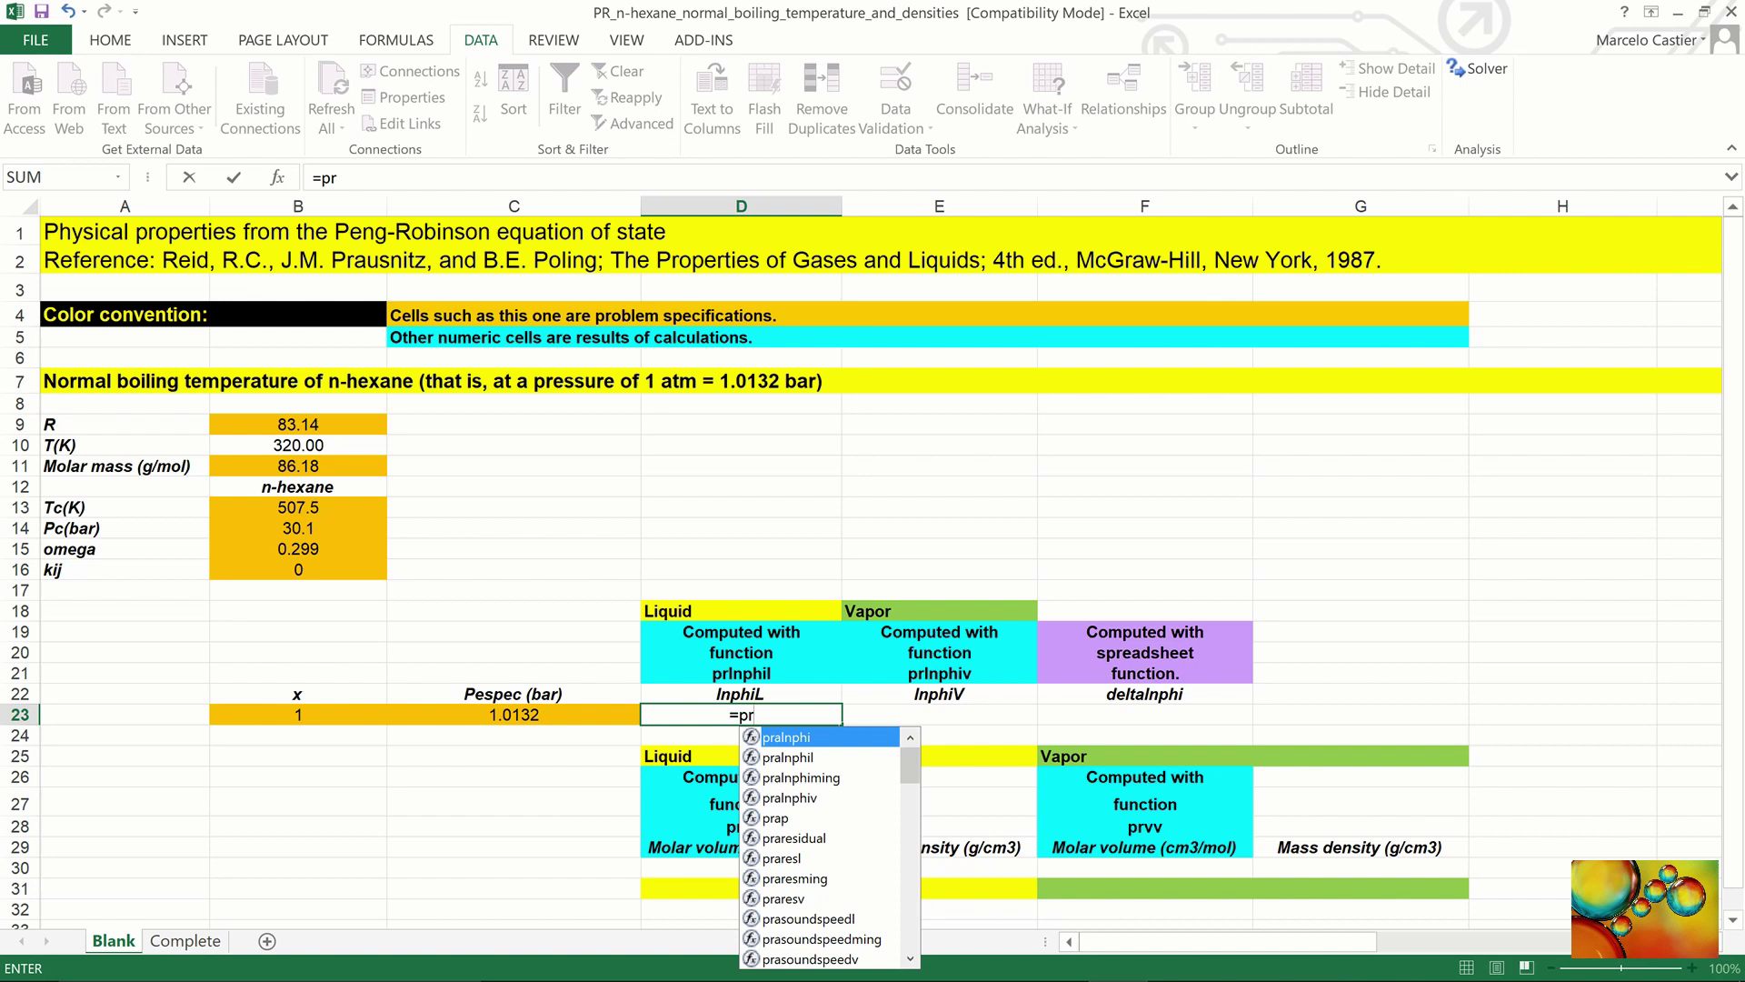
type("lnp")
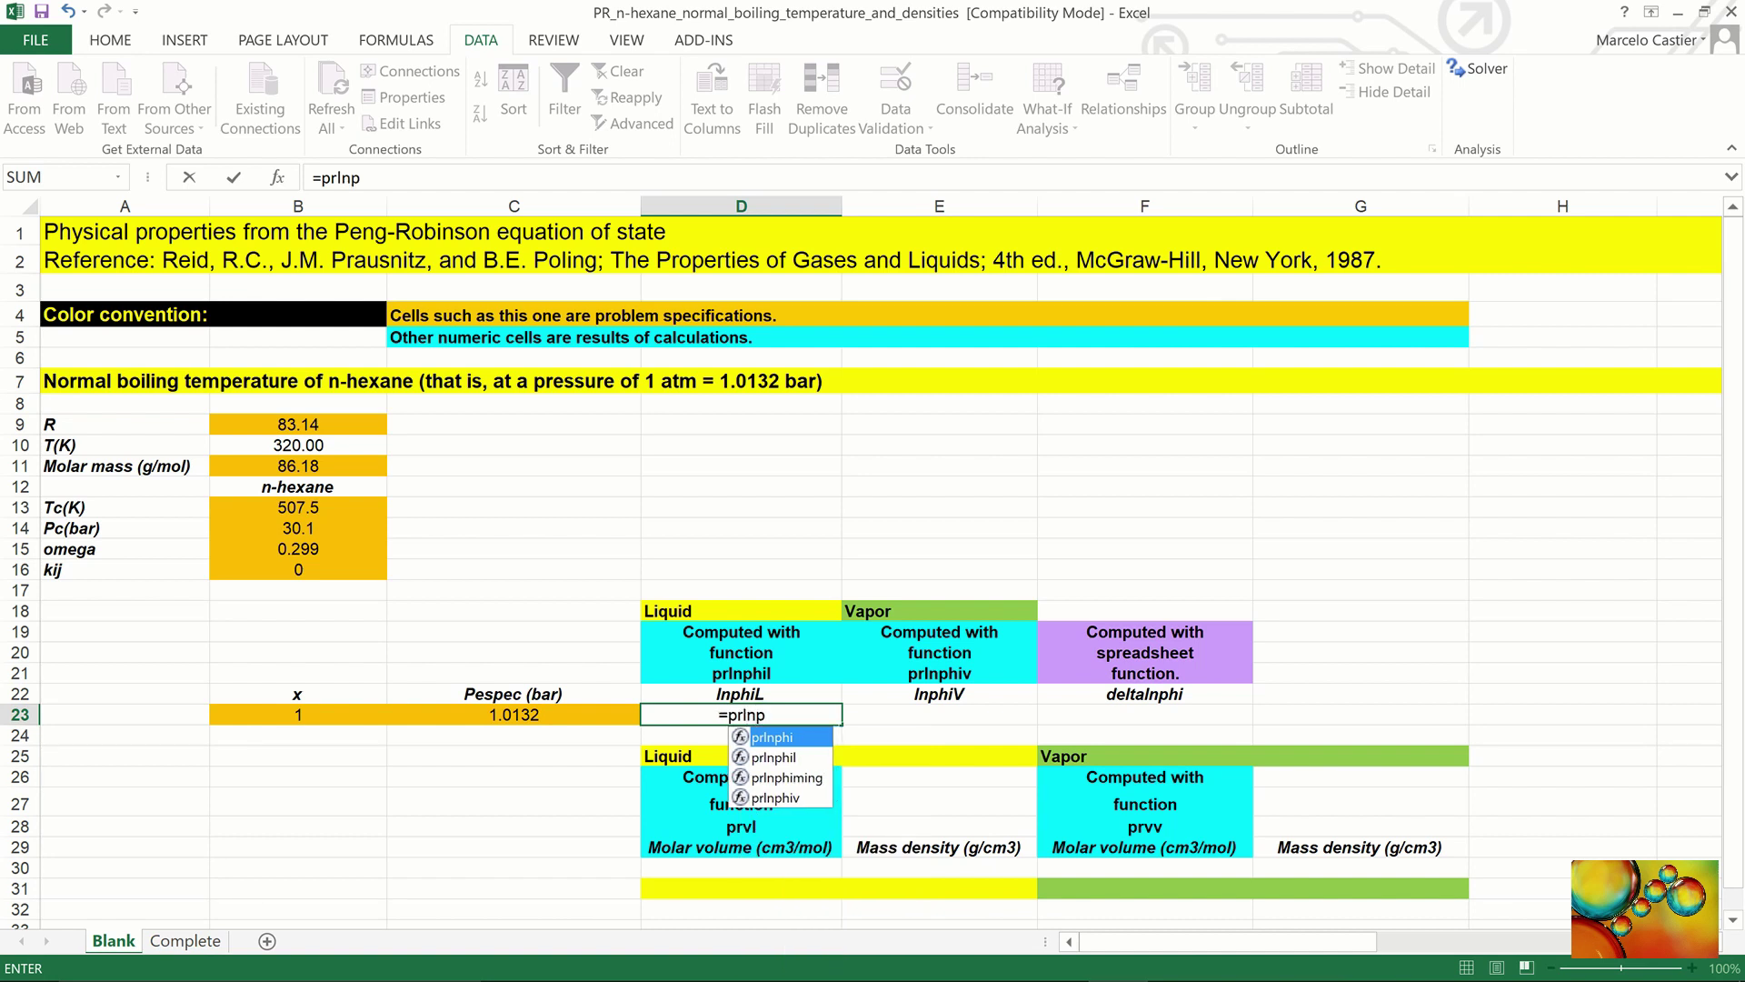
type("hil")
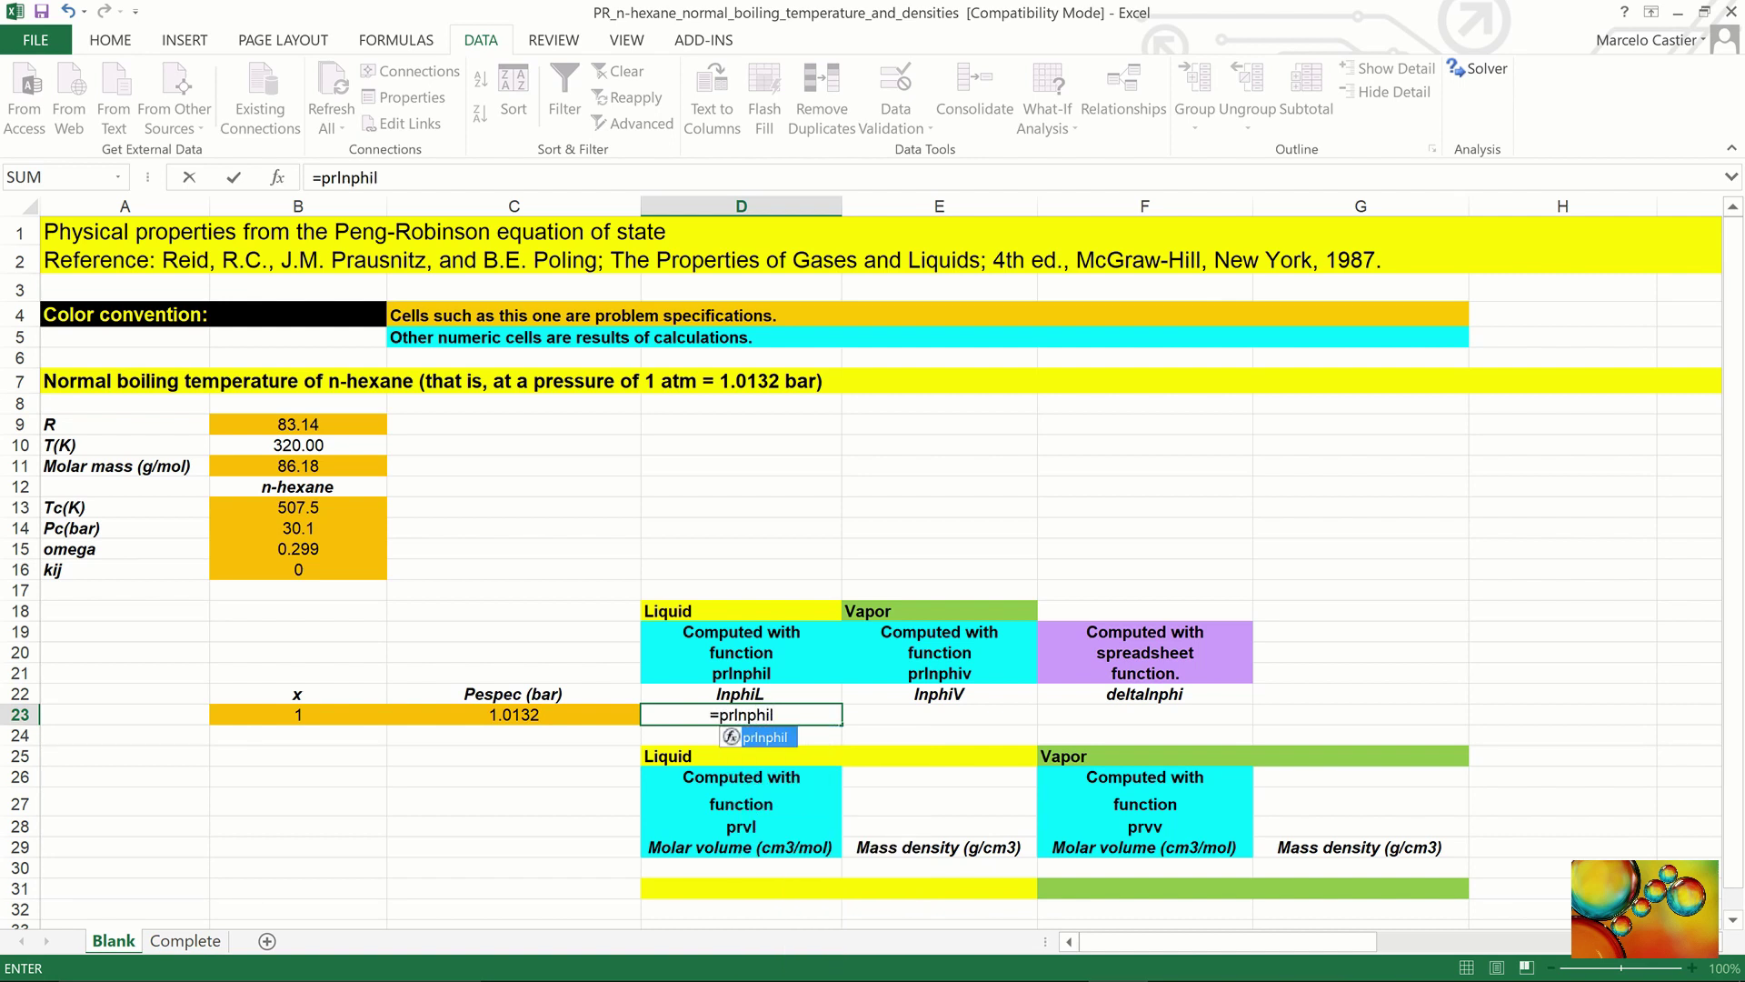
type("(")
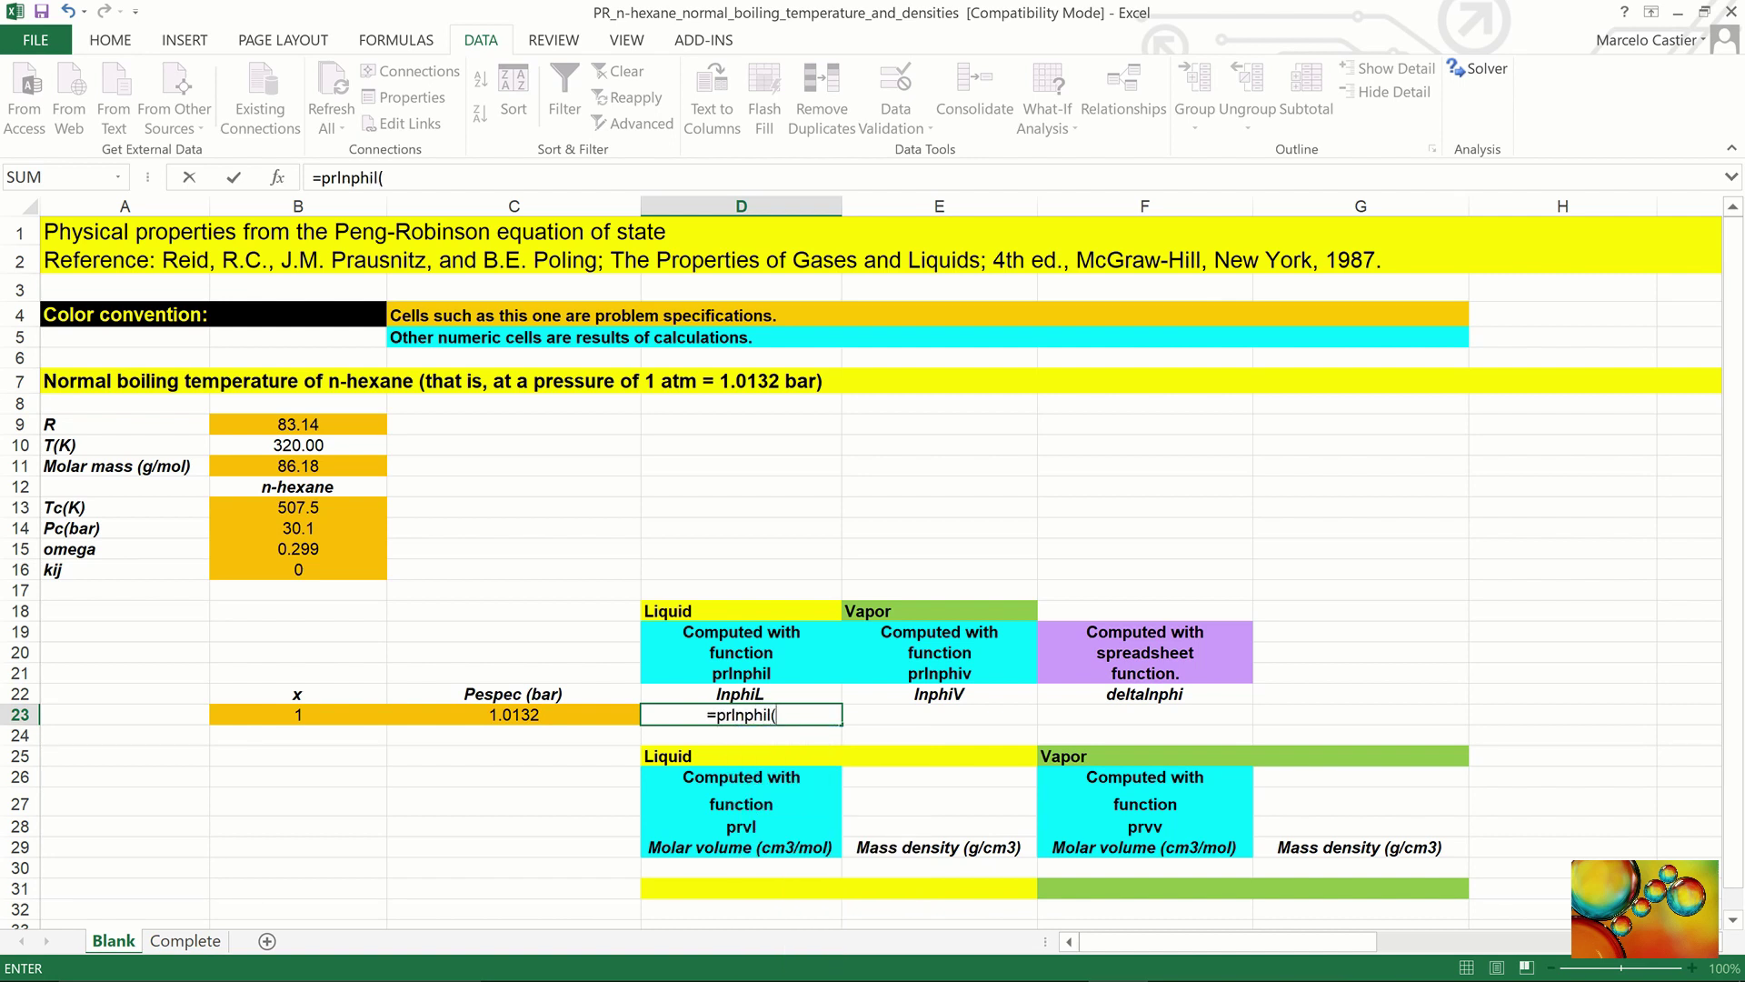
left_click(318, 425)
type(",")
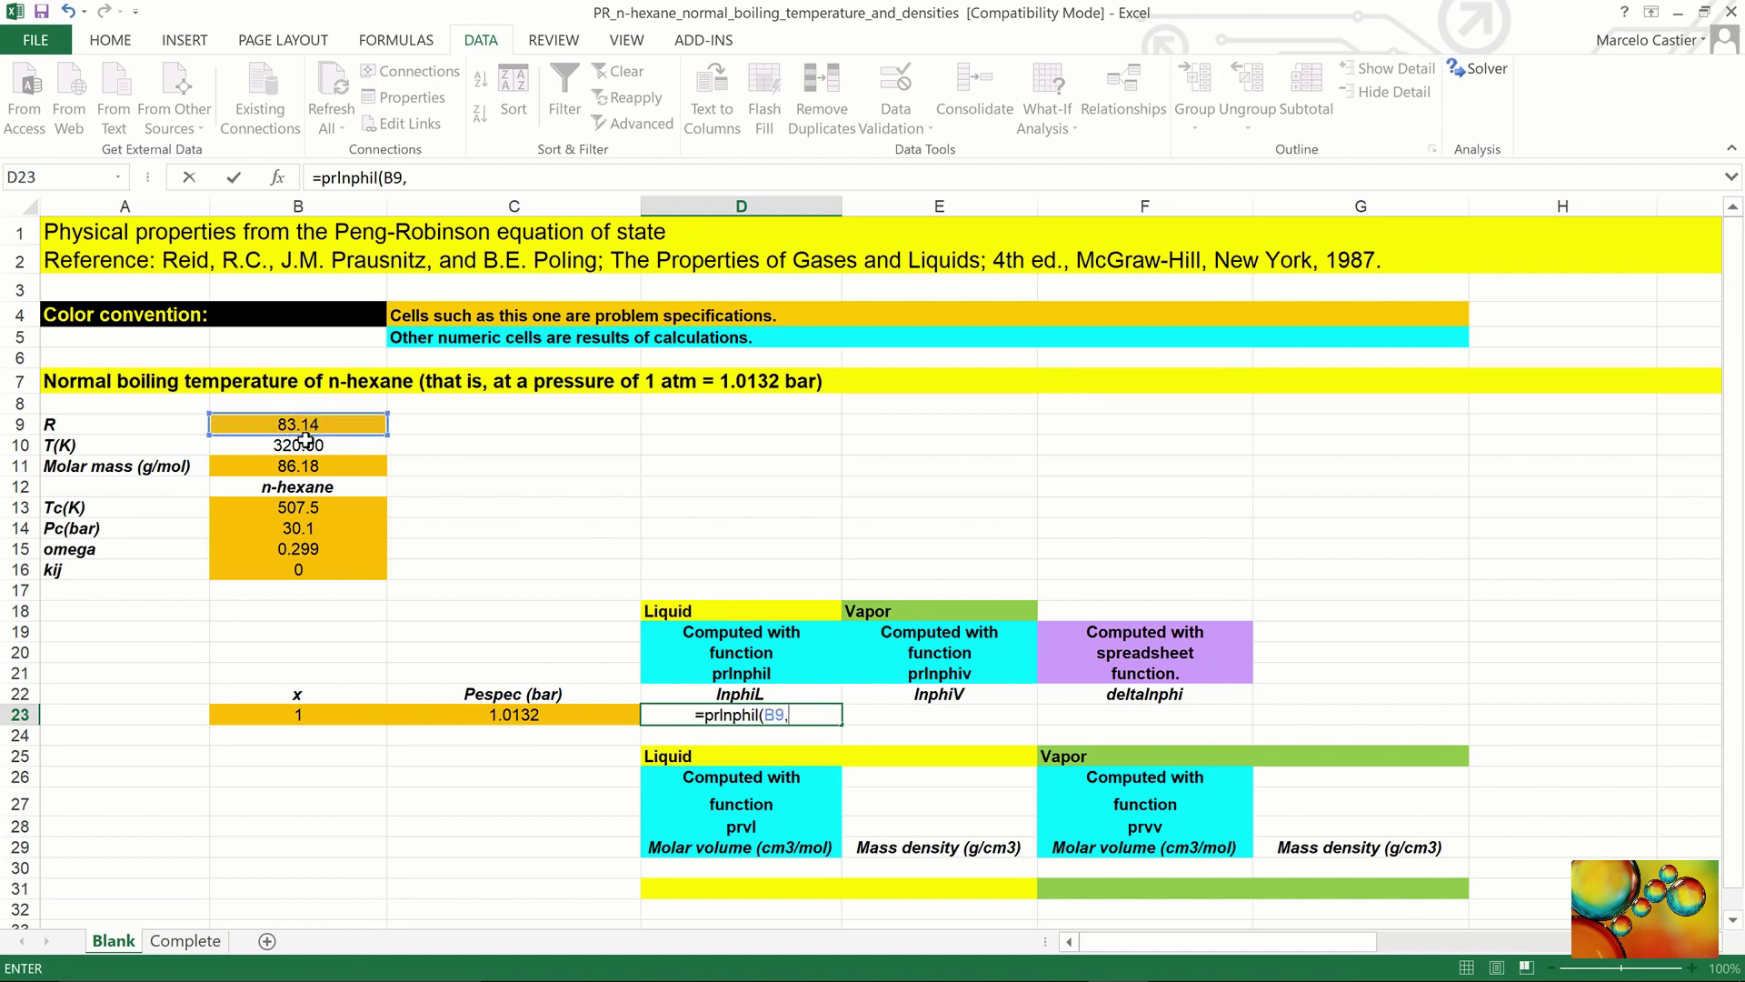
left_click(304, 443)
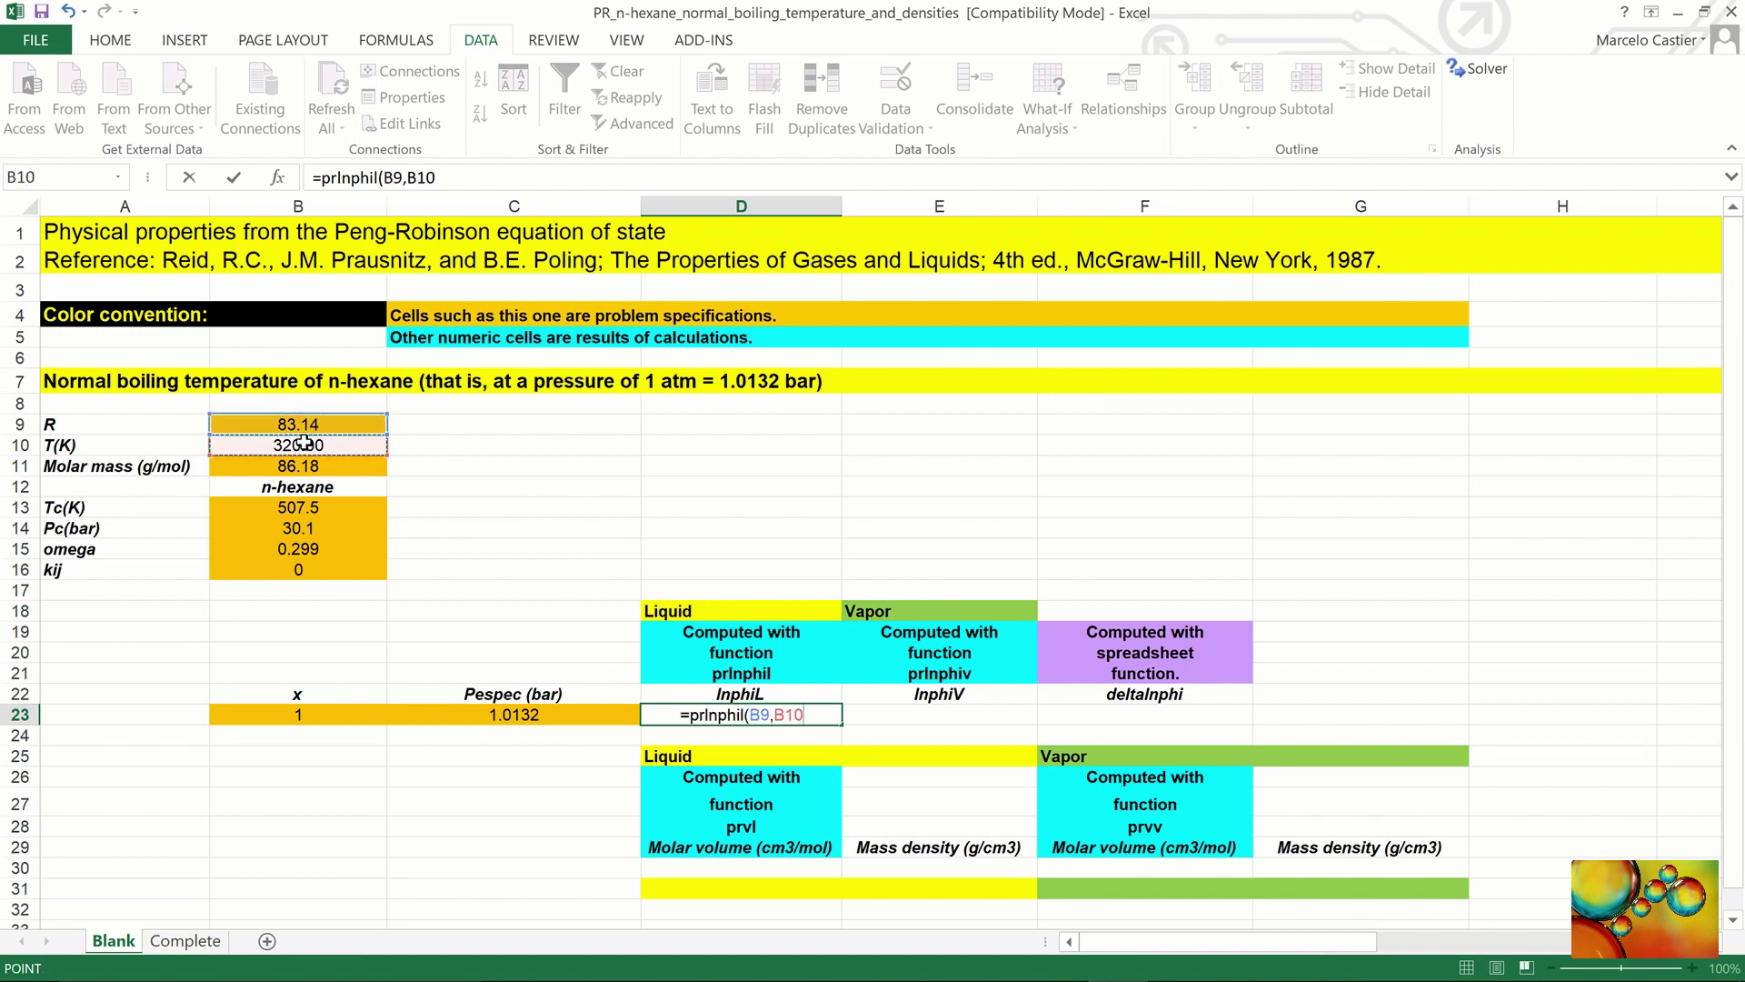
type(",")
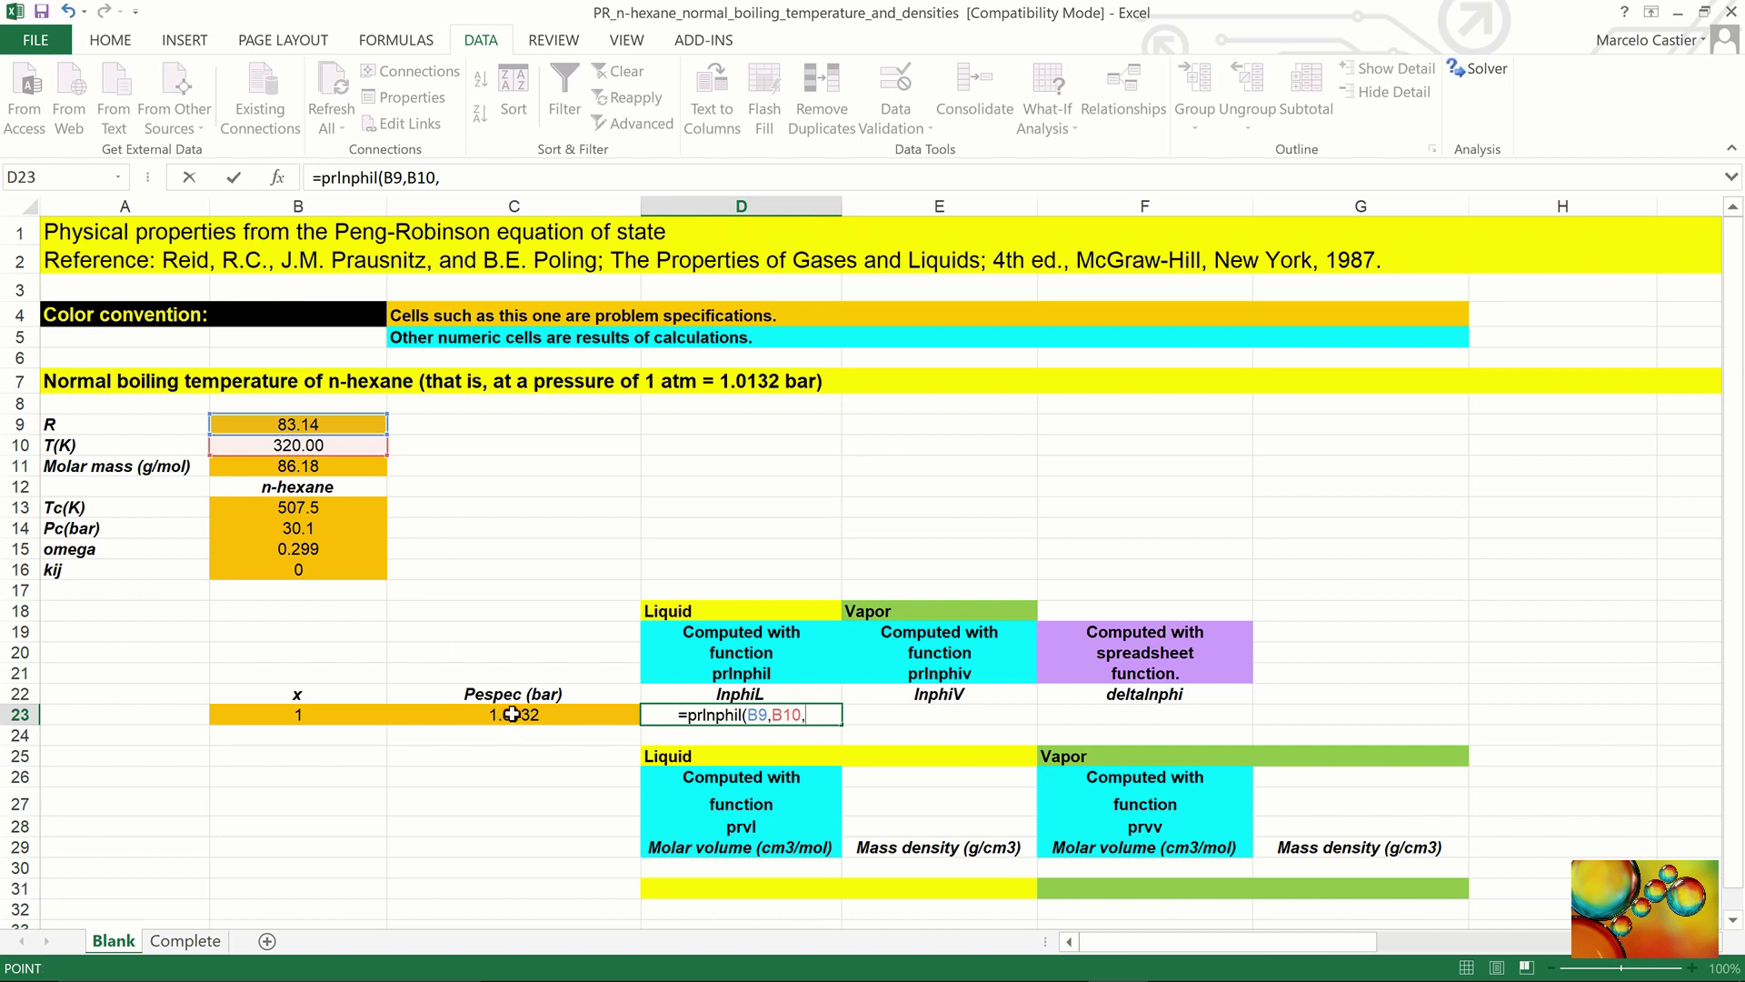
left_click(512, 715)
type(",")
left_click(342, 716)
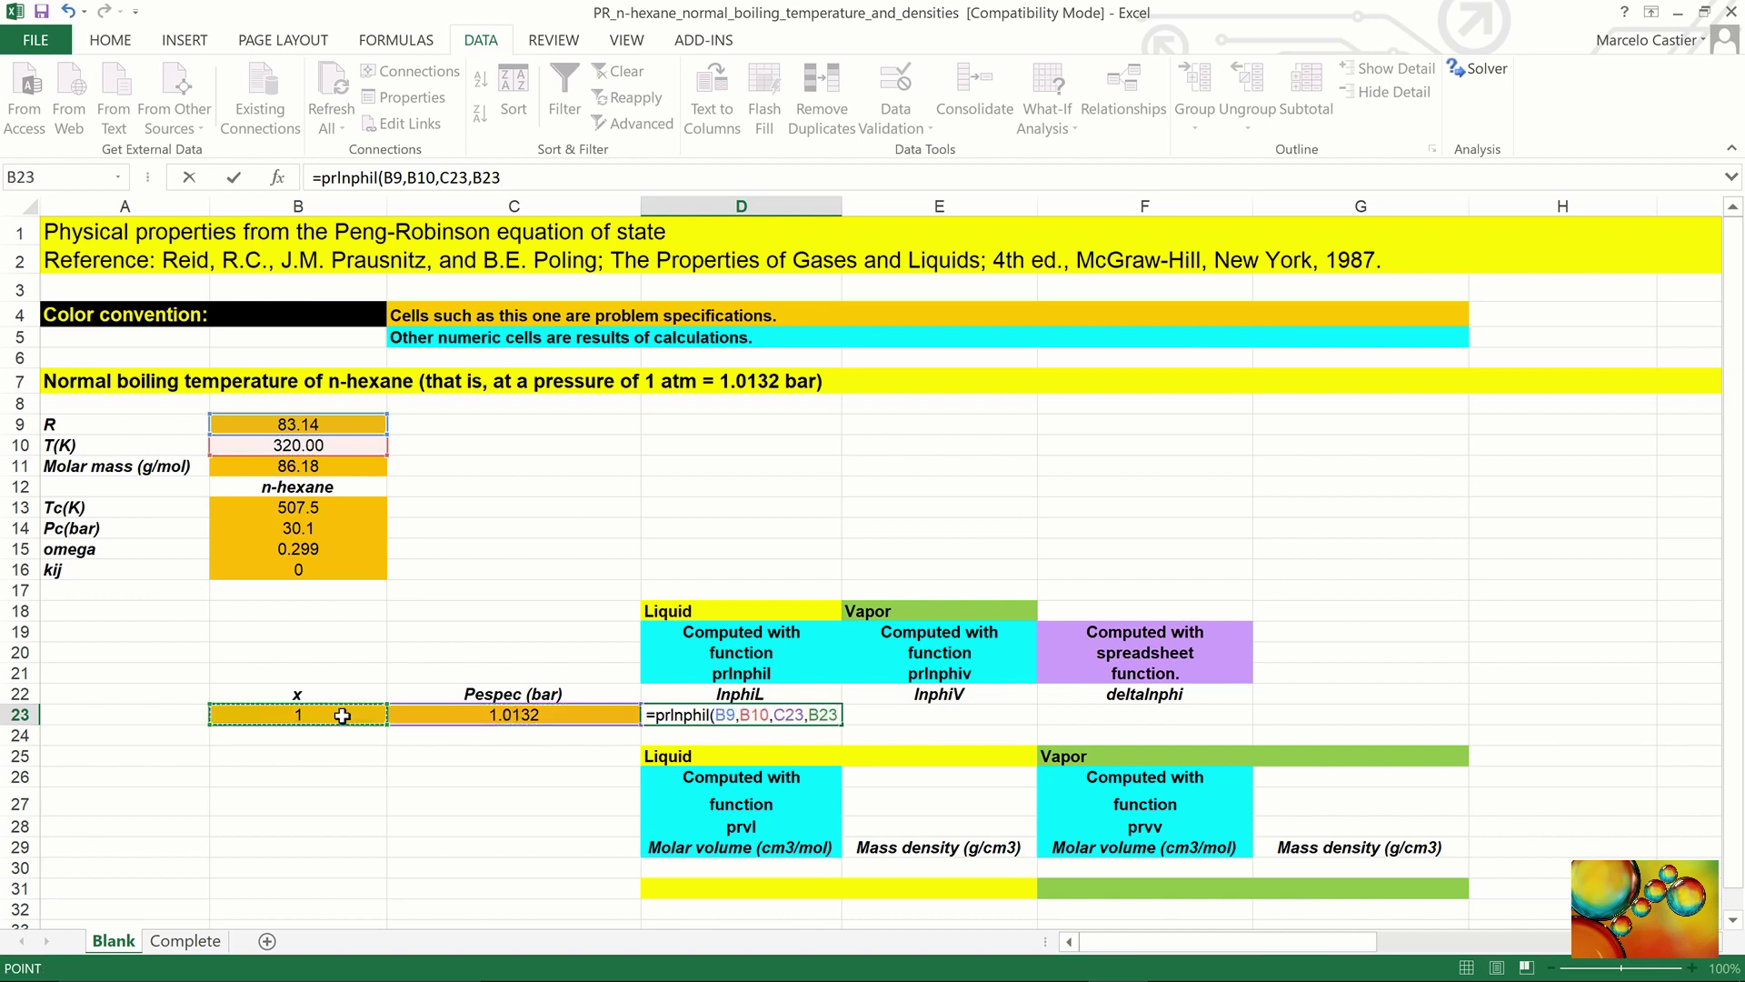
type(",")
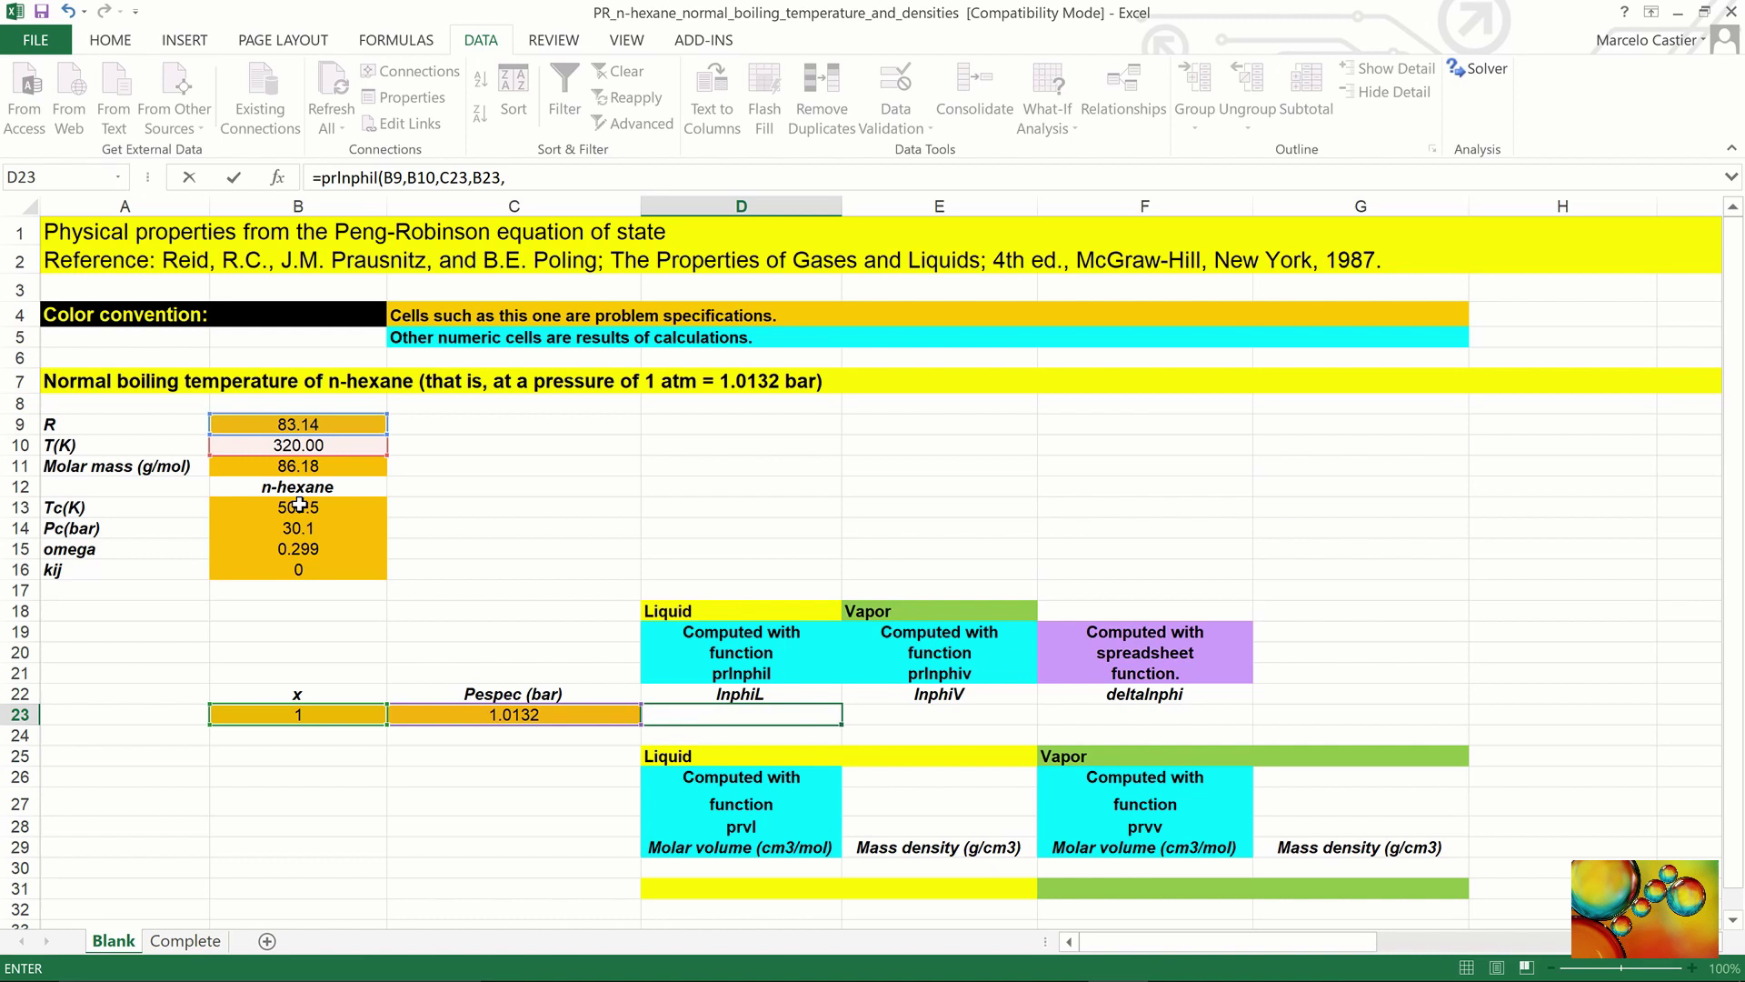
left_click_drag(300, 506, 293, 563)
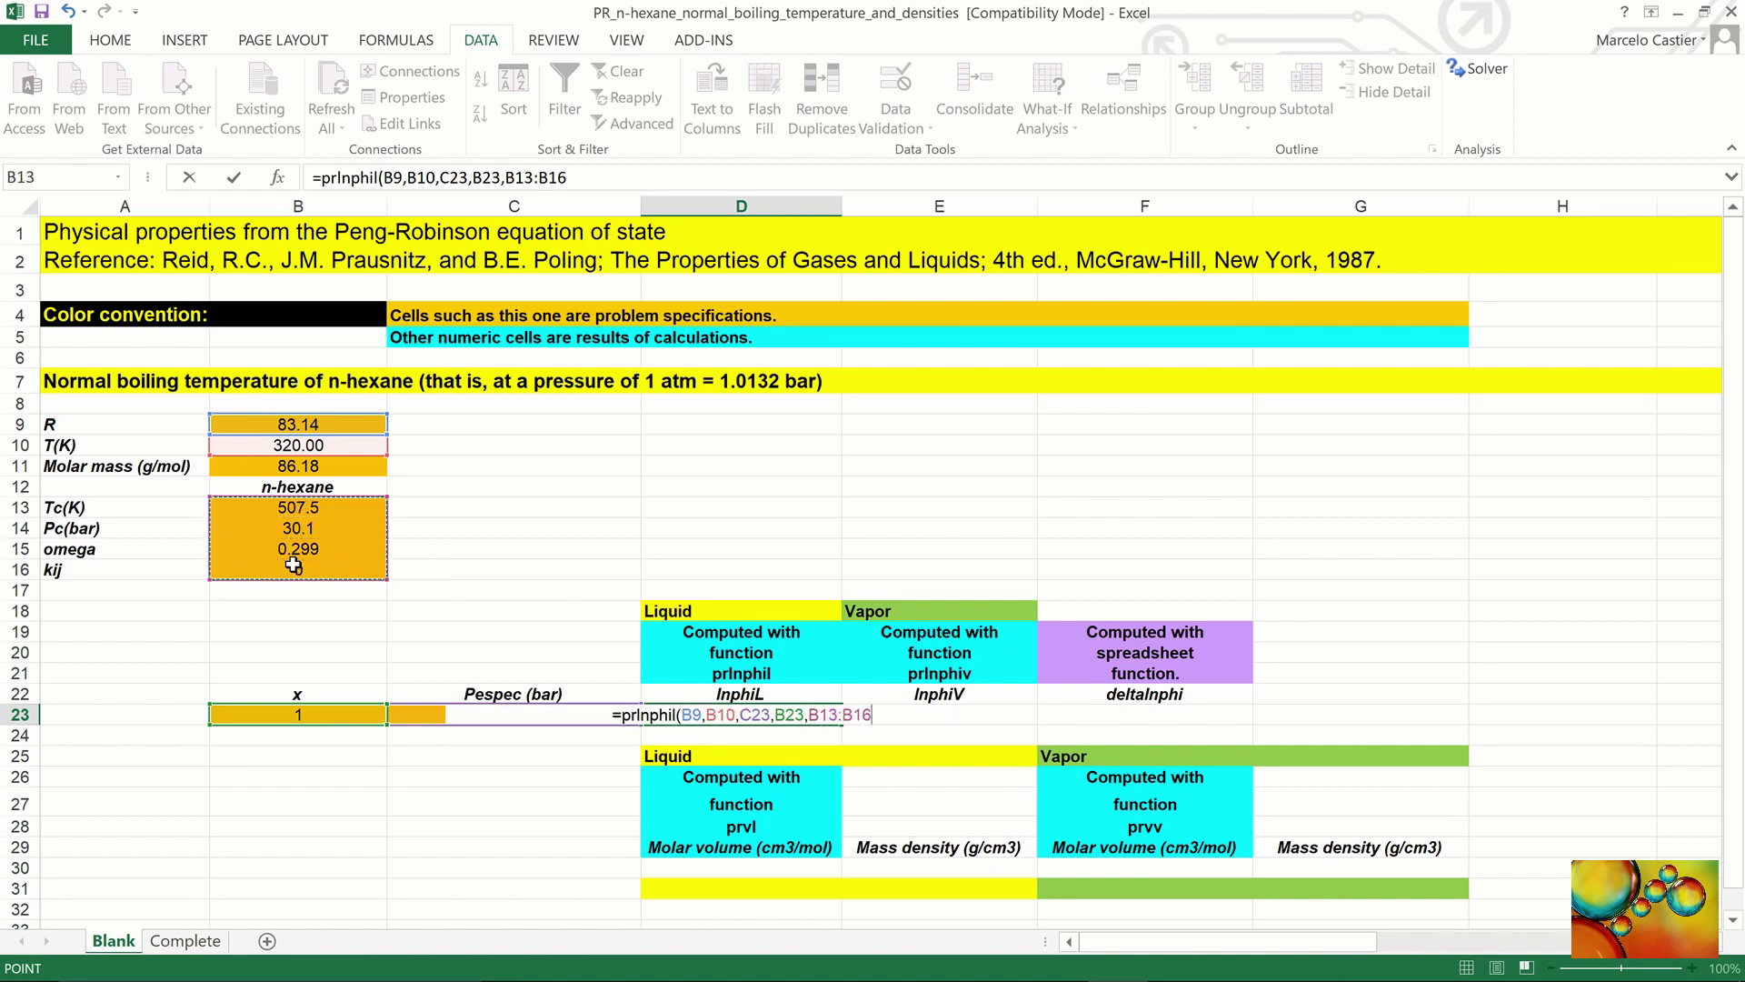
type(")")
key("Return")
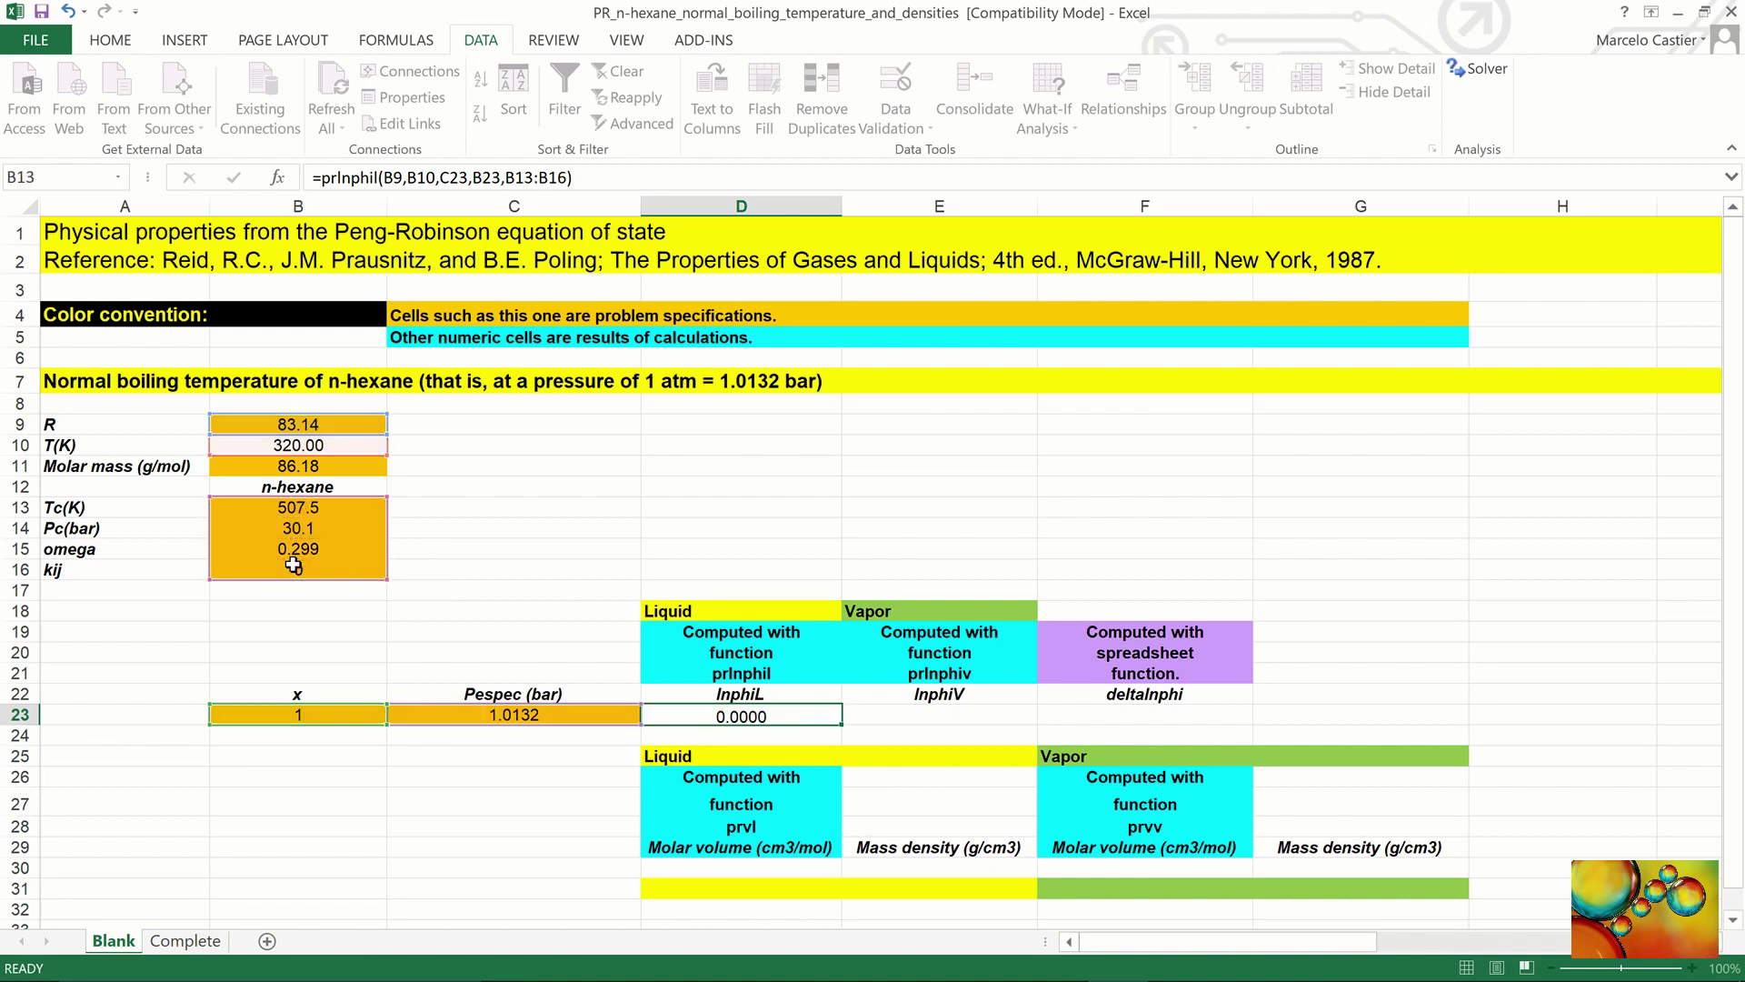
- Enter =prlnphiv(B9,B10,C23,B23,B13:B16) in E23, giving vapor lnphi -0.0496
left_click(1009, 714)
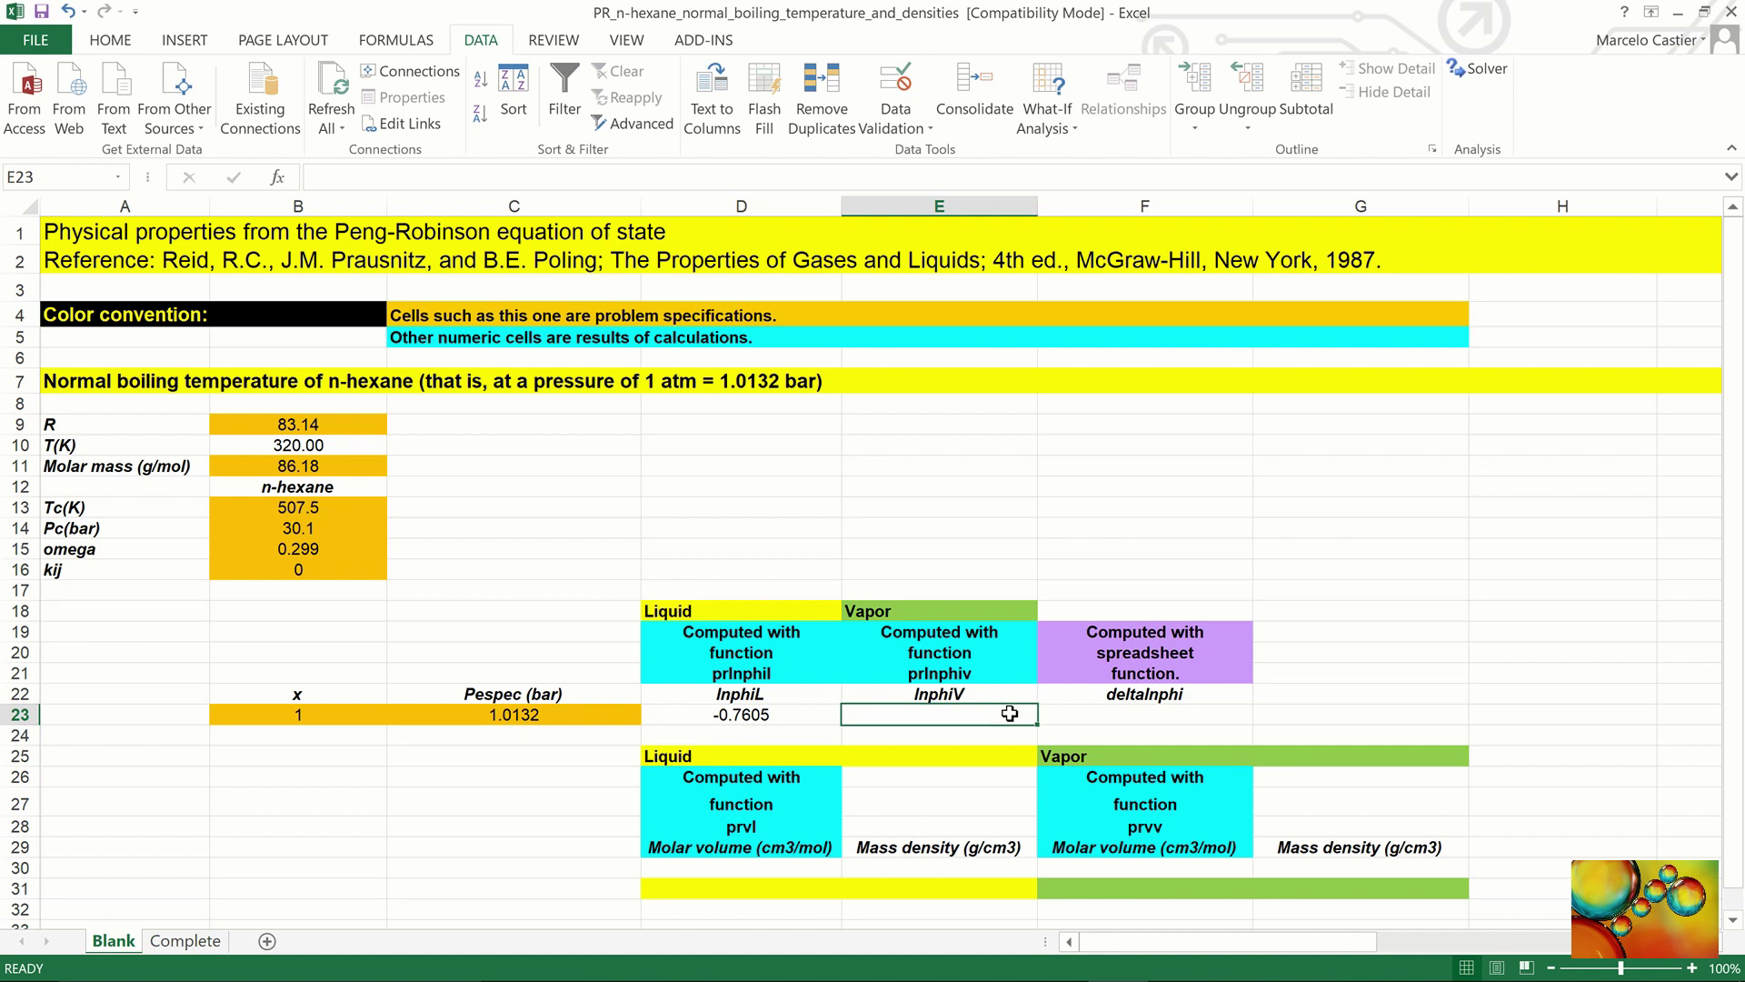
type("=p")
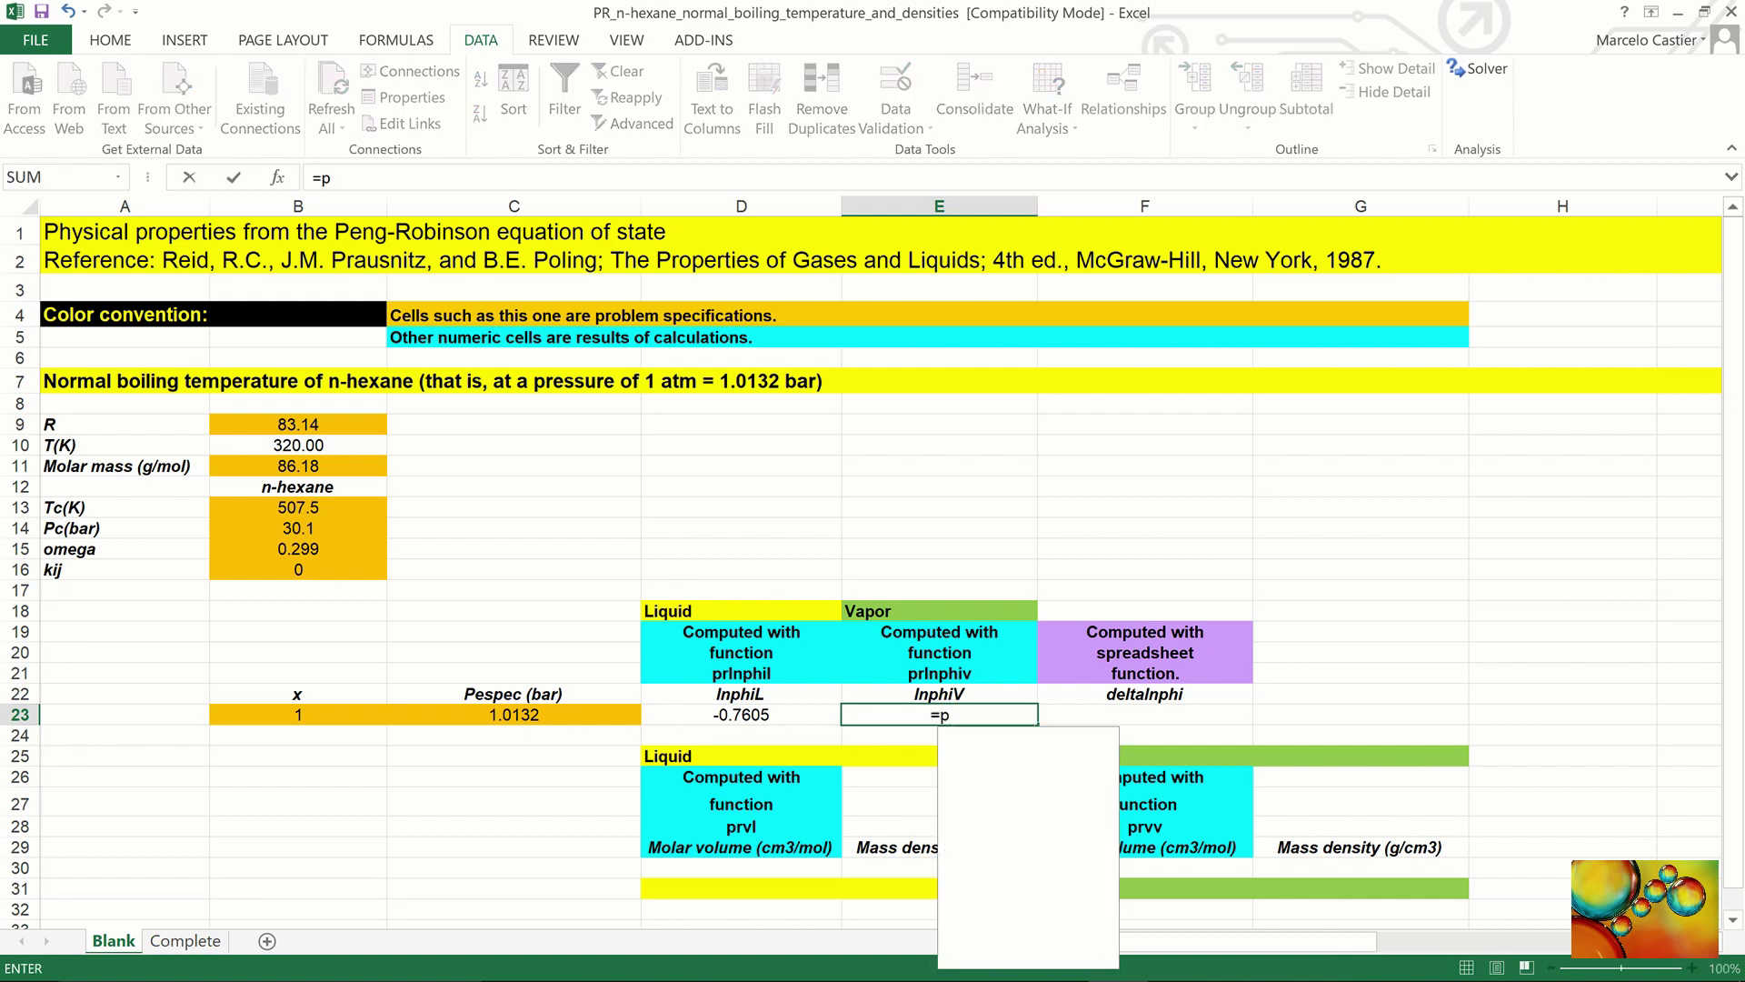
type("rlnp")
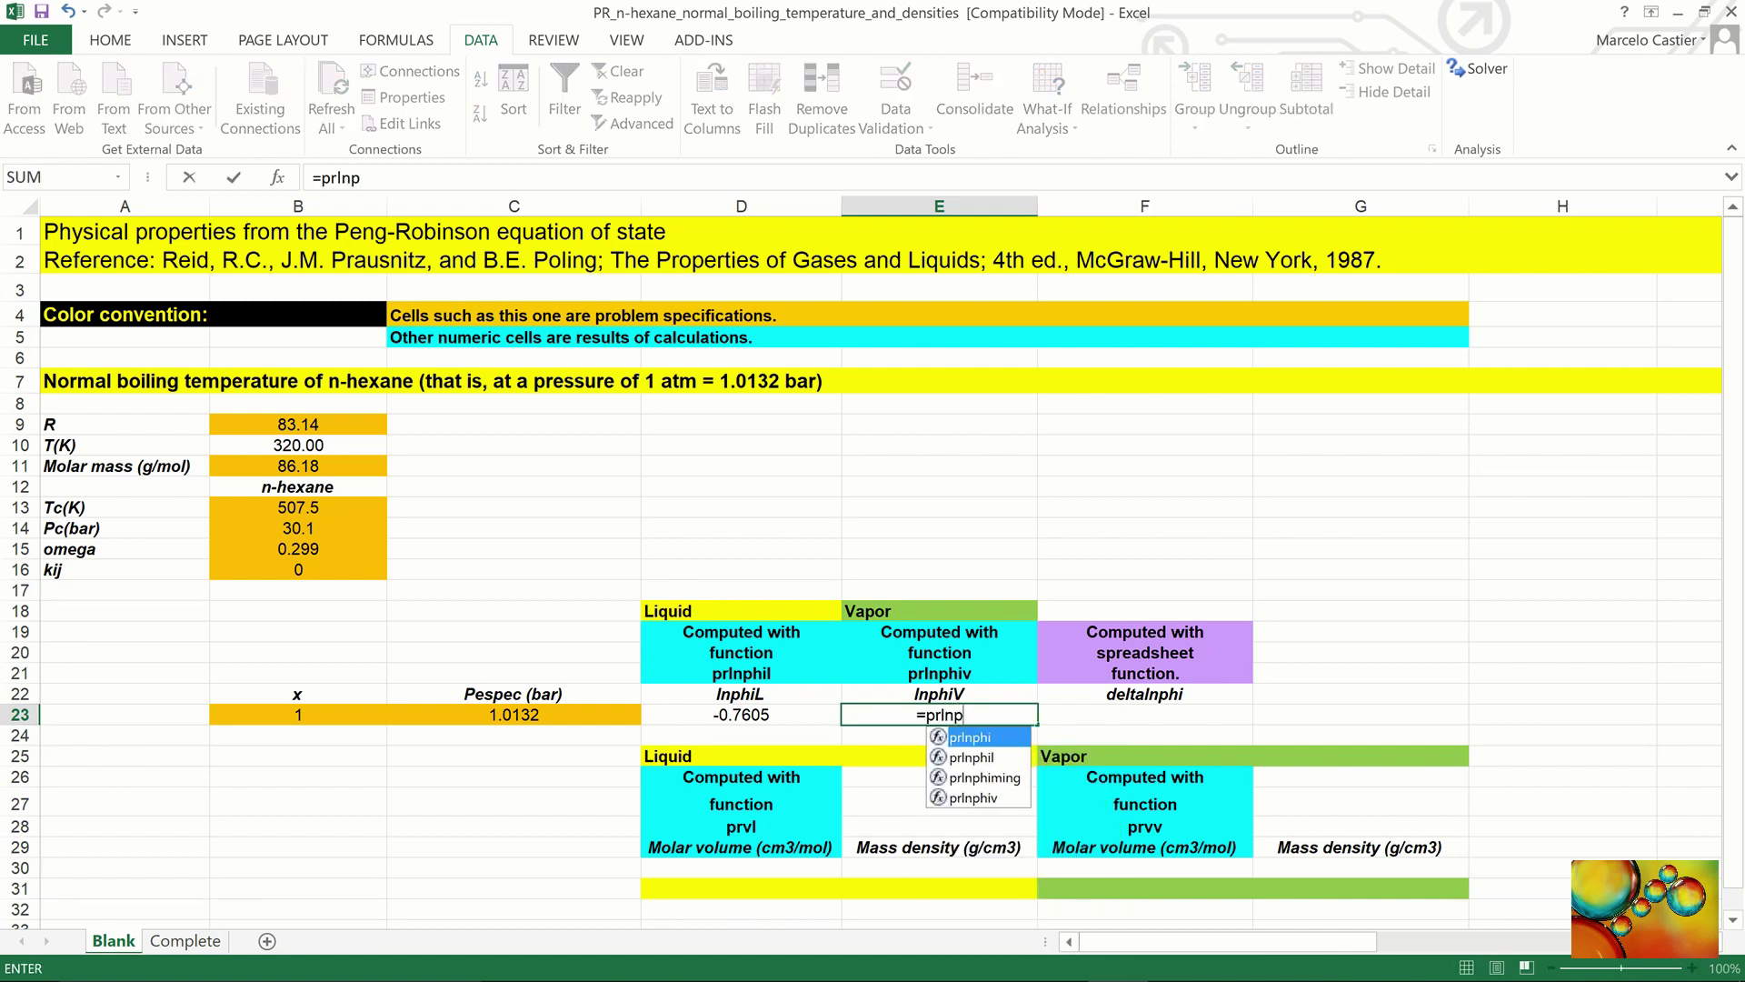
type("hiv")
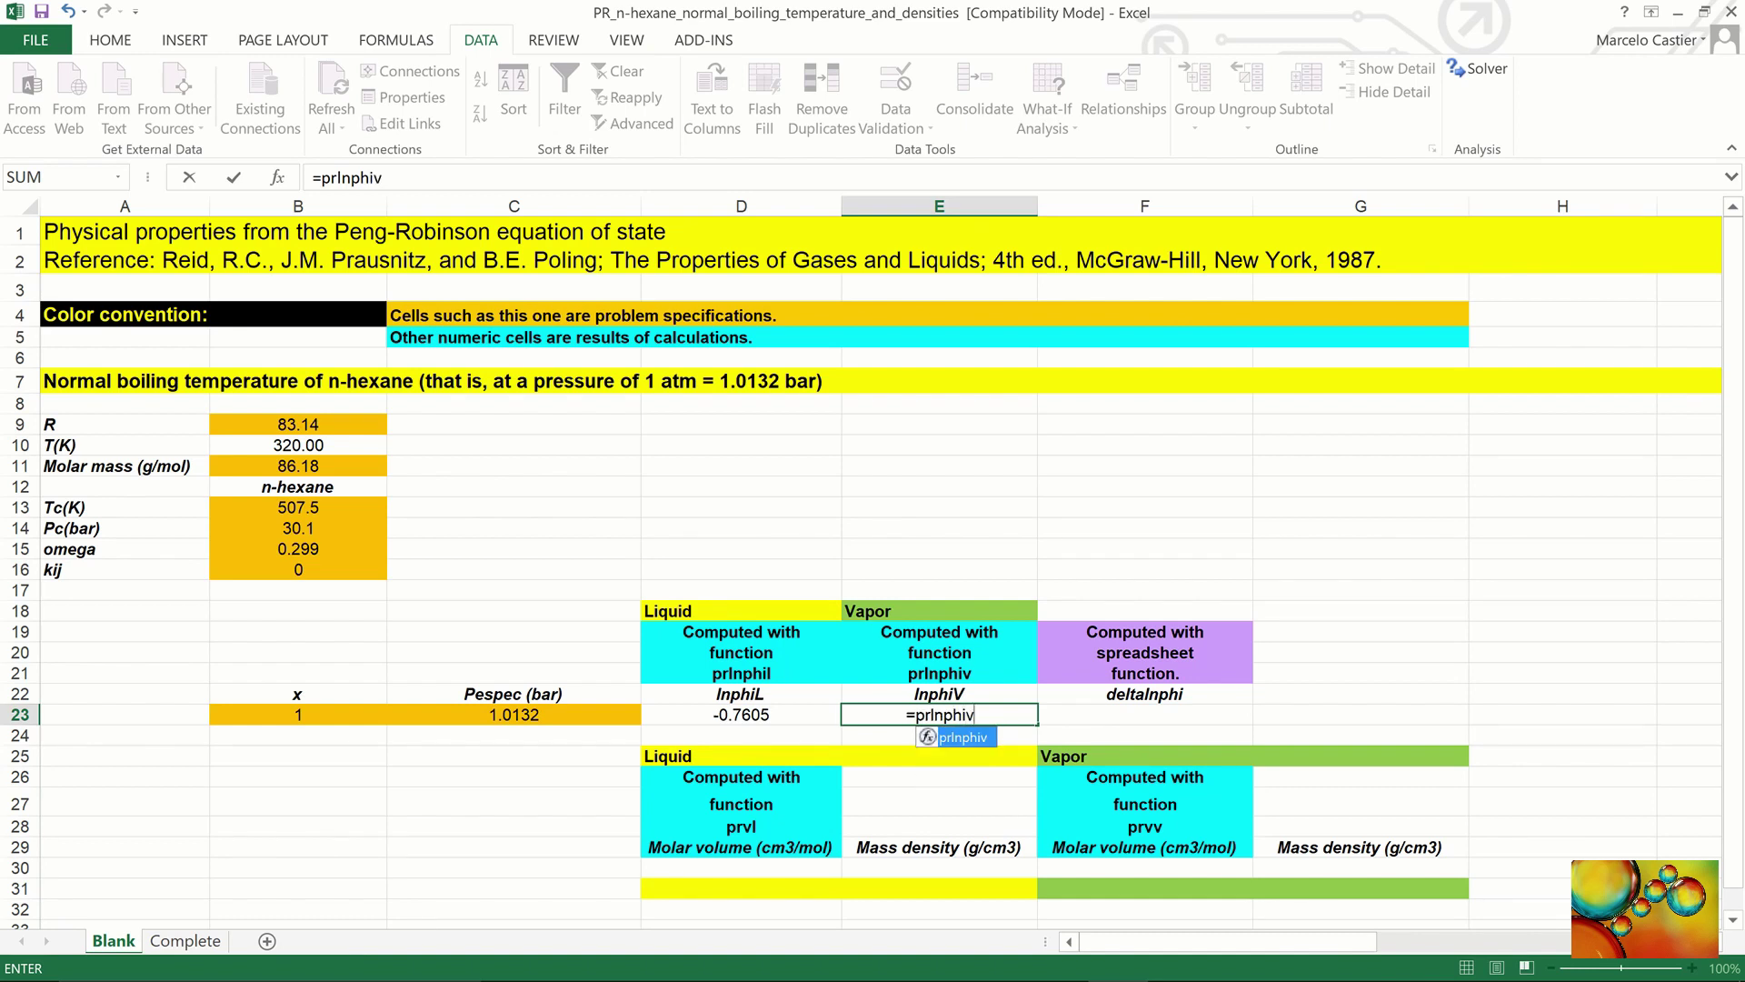
type("(")
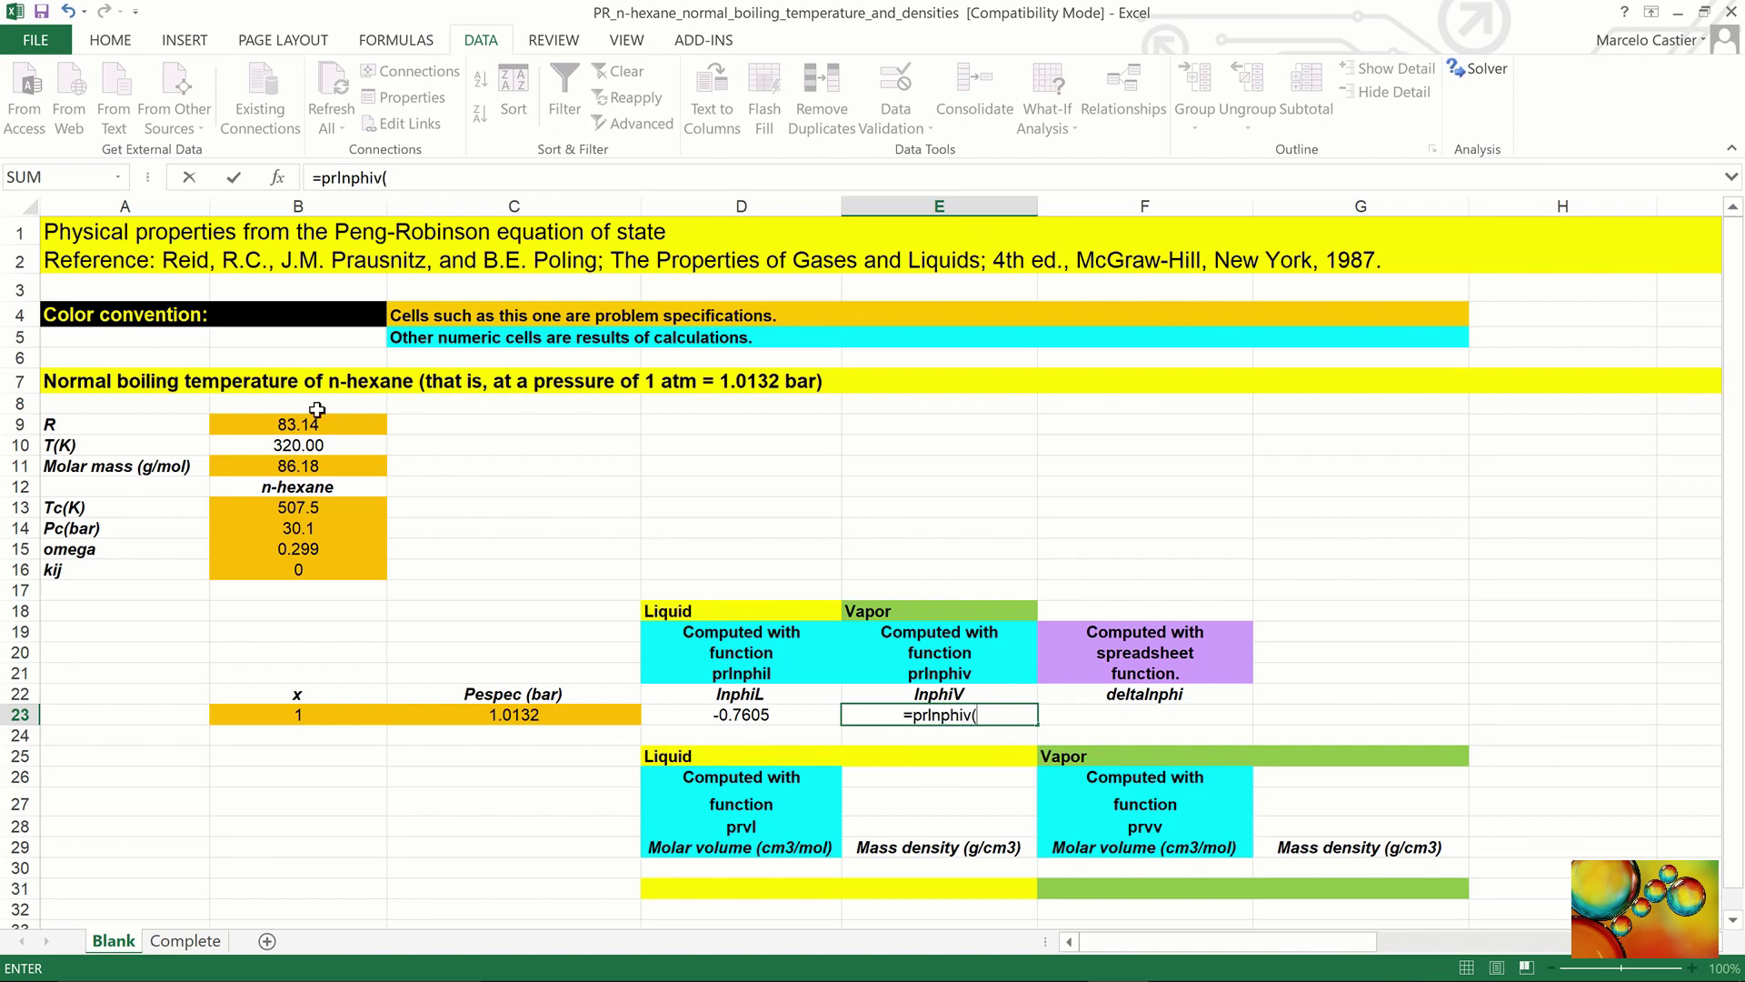
left_click(297, 426)
type(",")
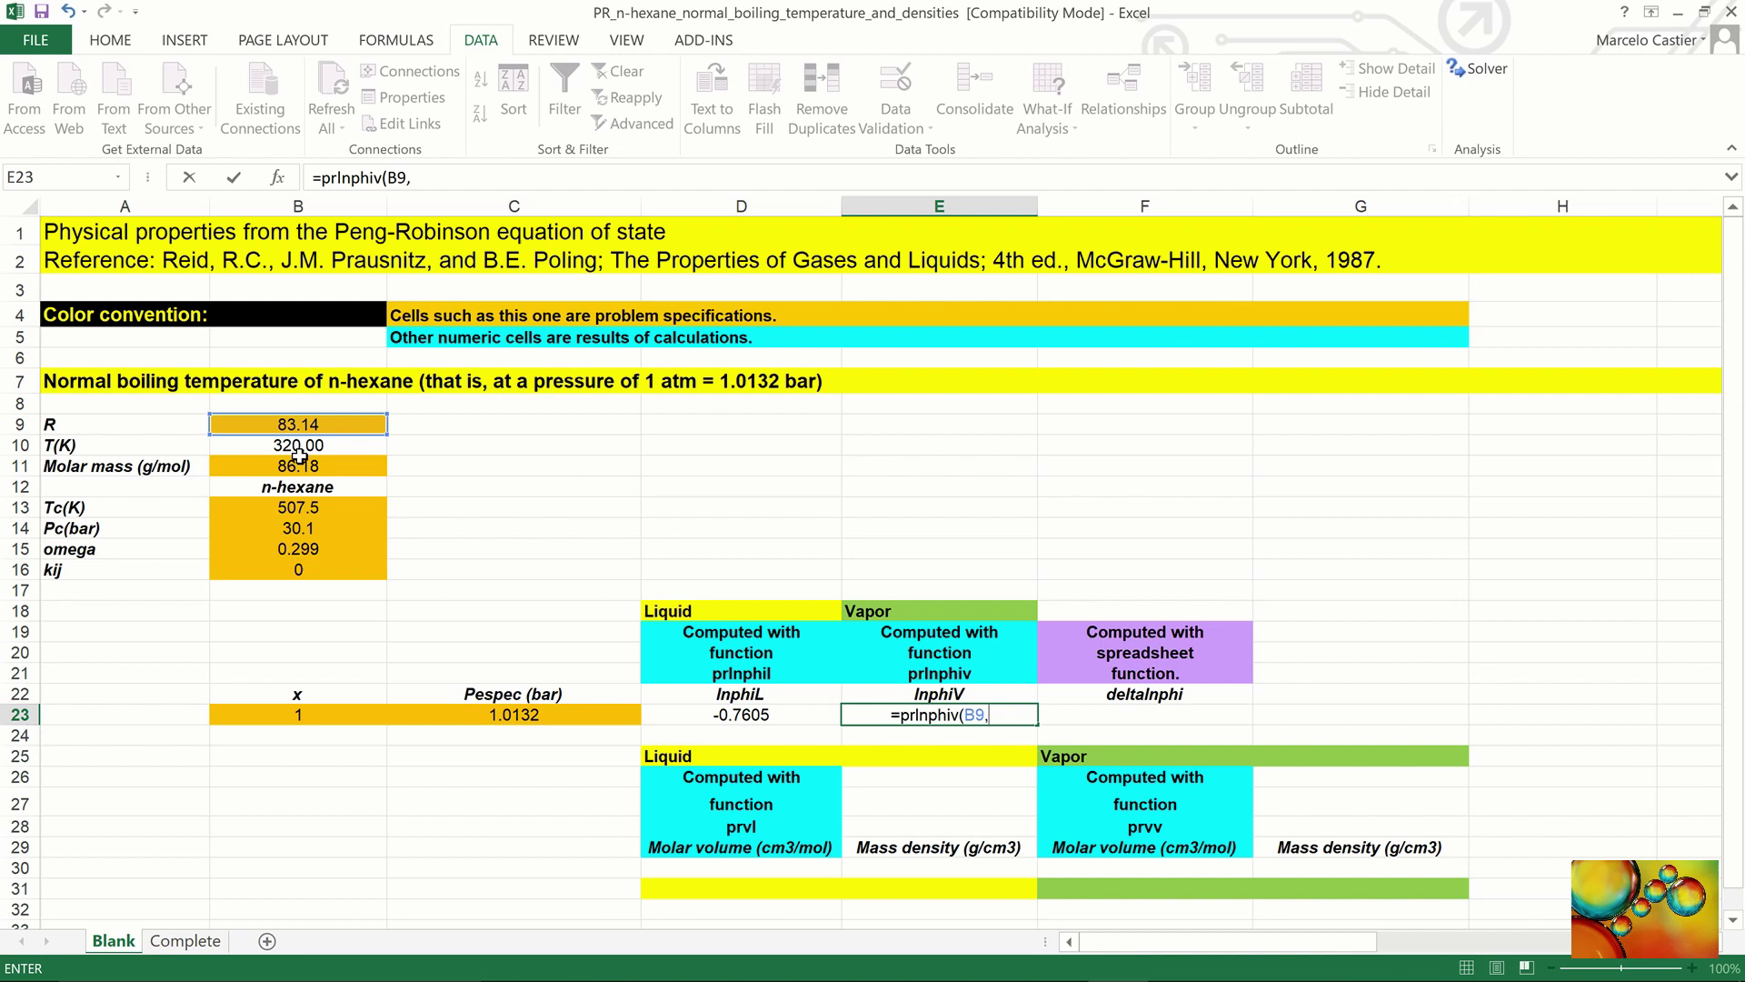
left_click(299, 445)
type(",")
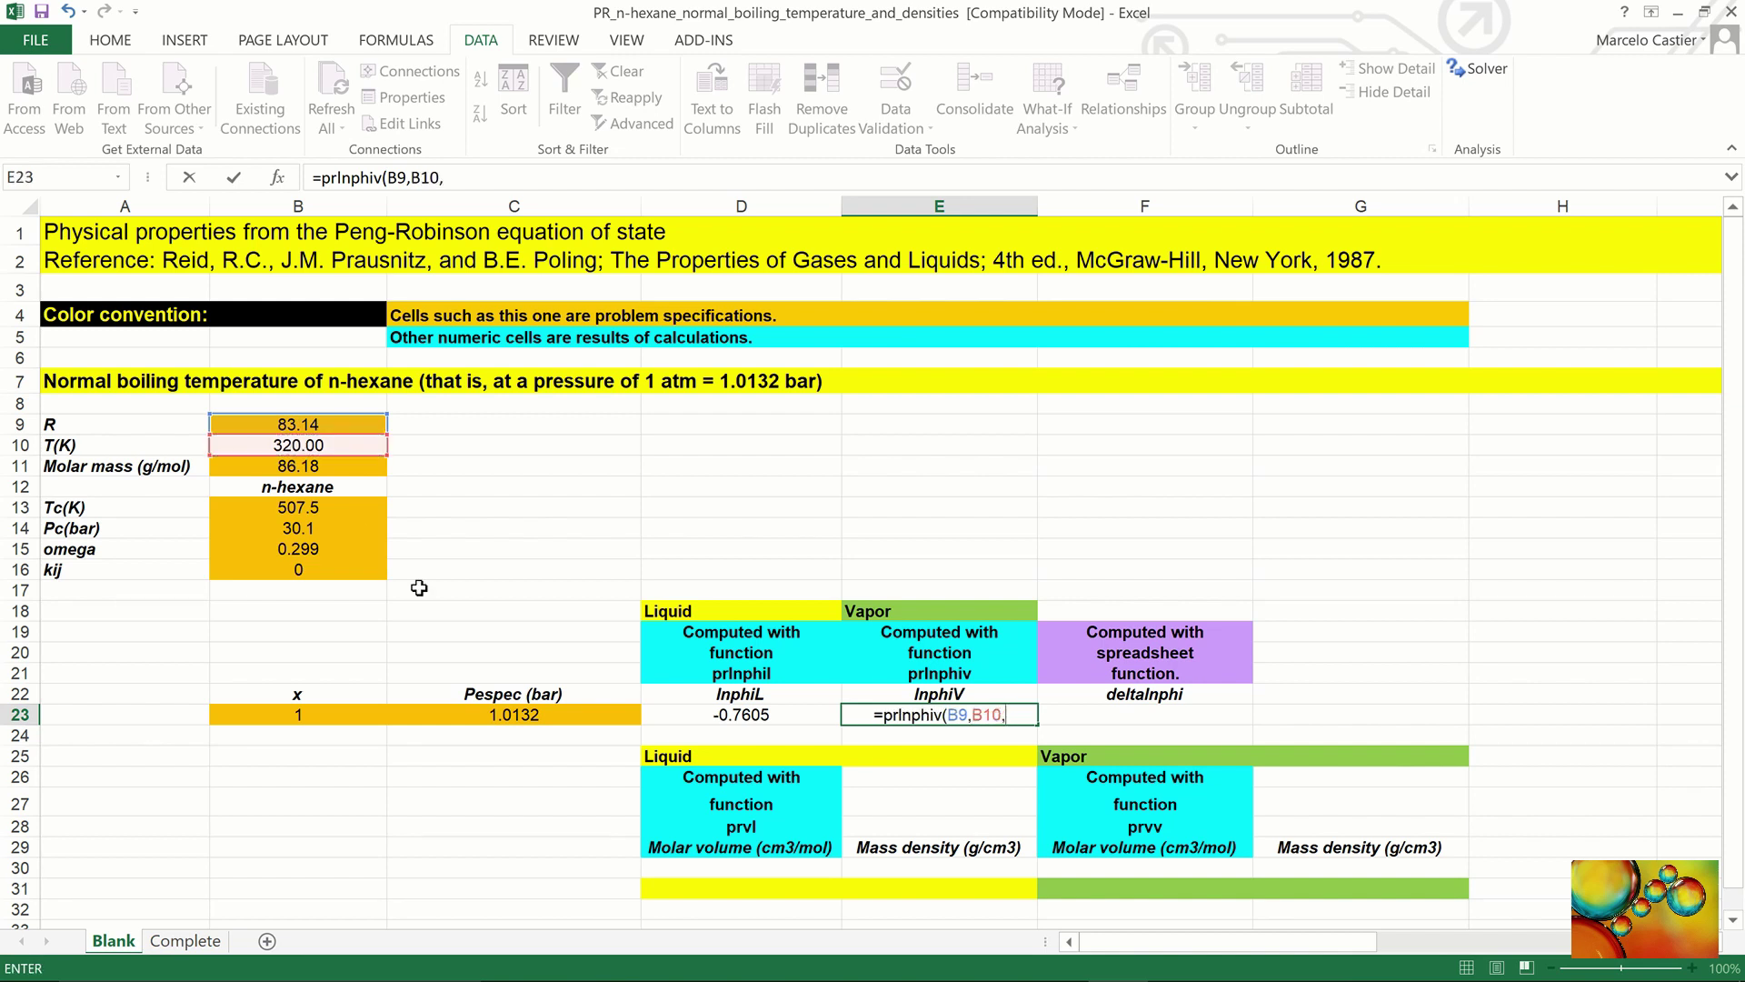
left_click(491, 714)
type(",")
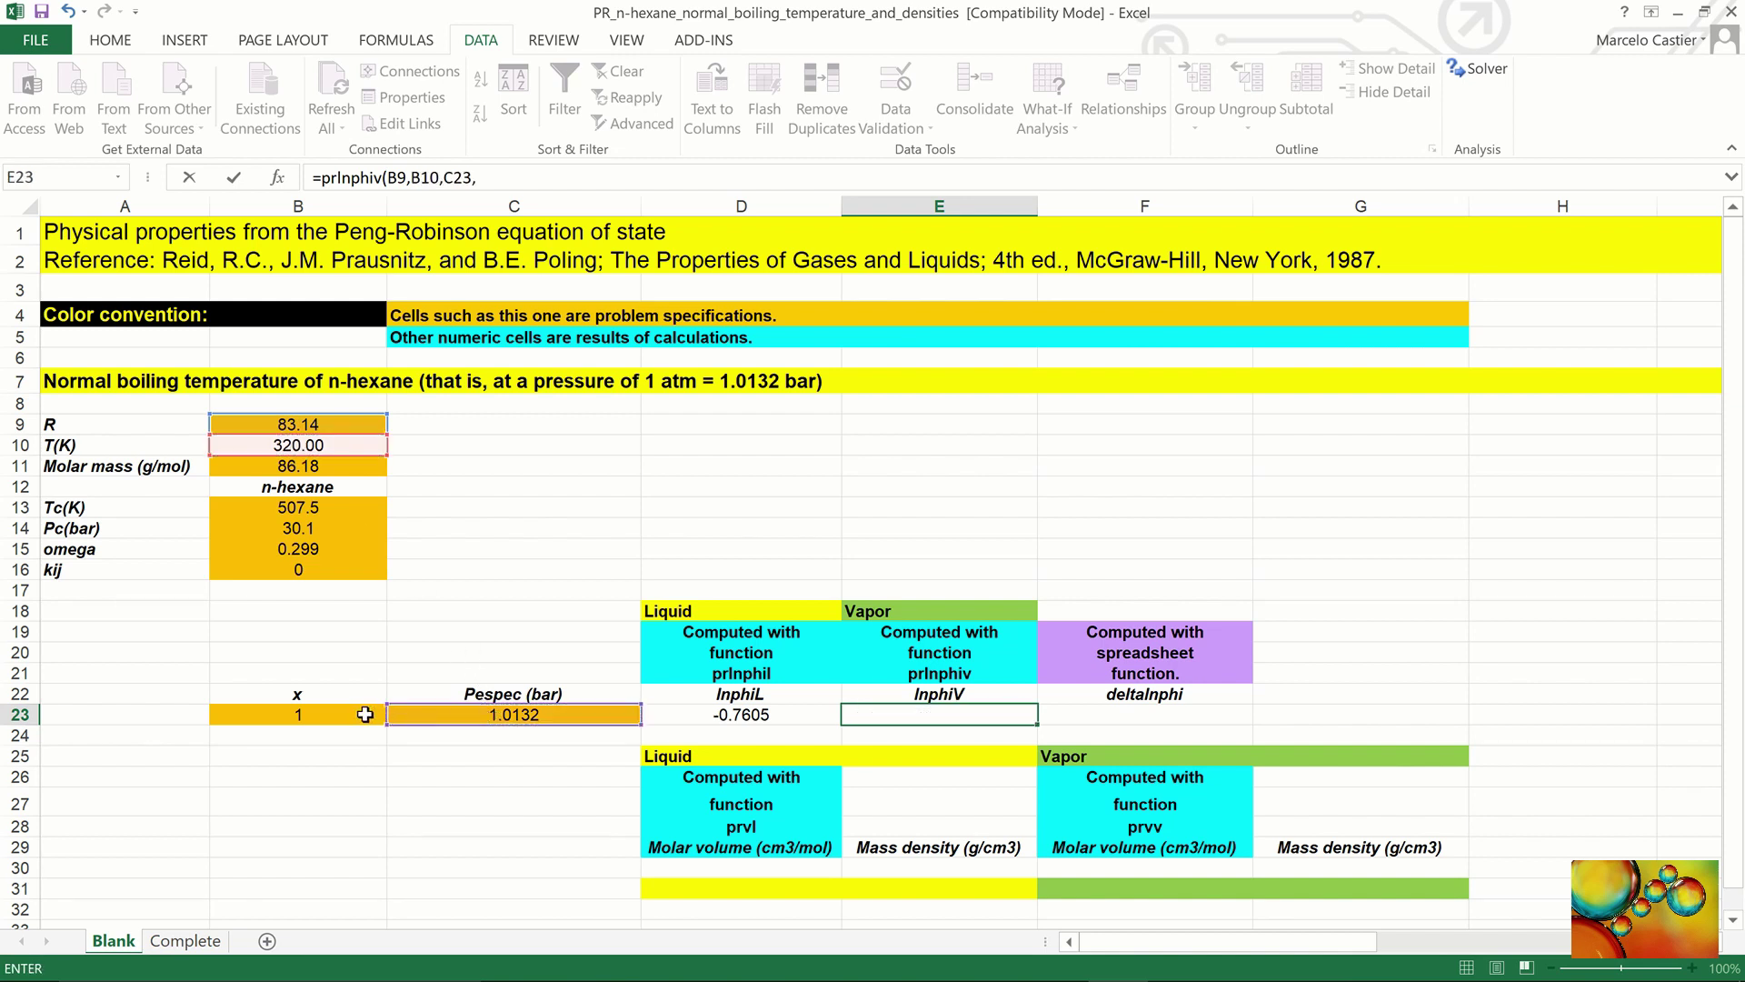
left_click(362, 715)
type(",")
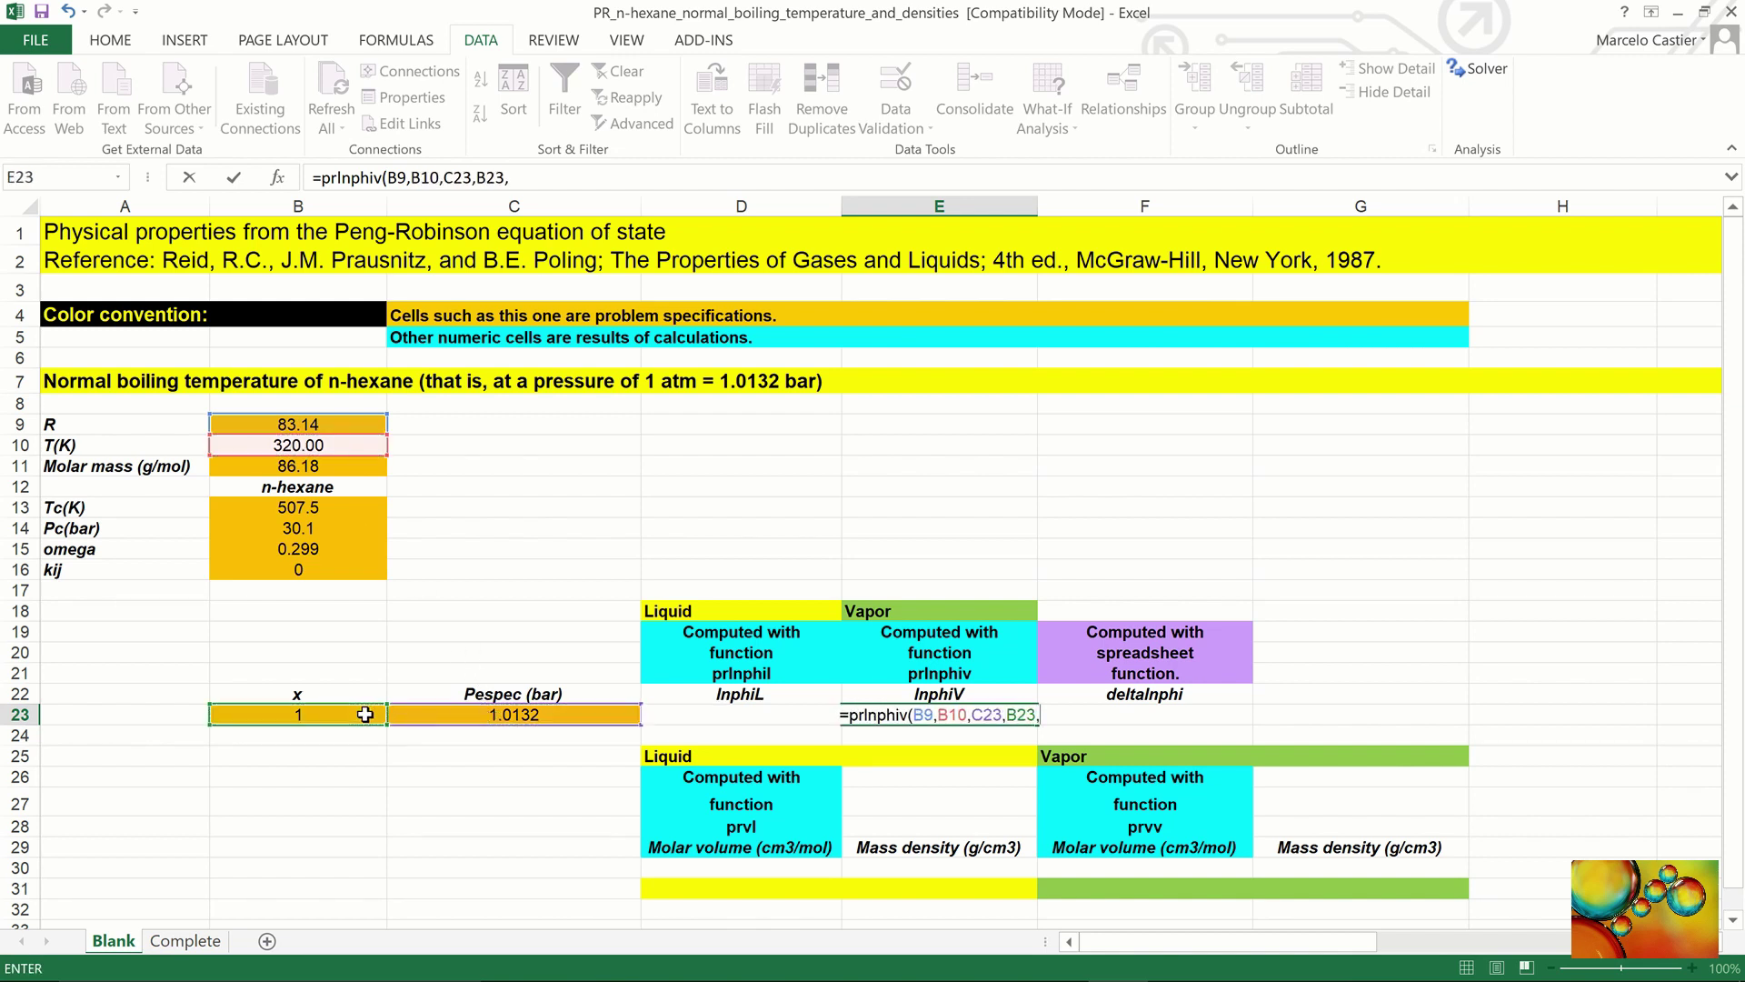
left_click(312, 491)
left_click_drag(305, 512, 305, 564)
type(")")
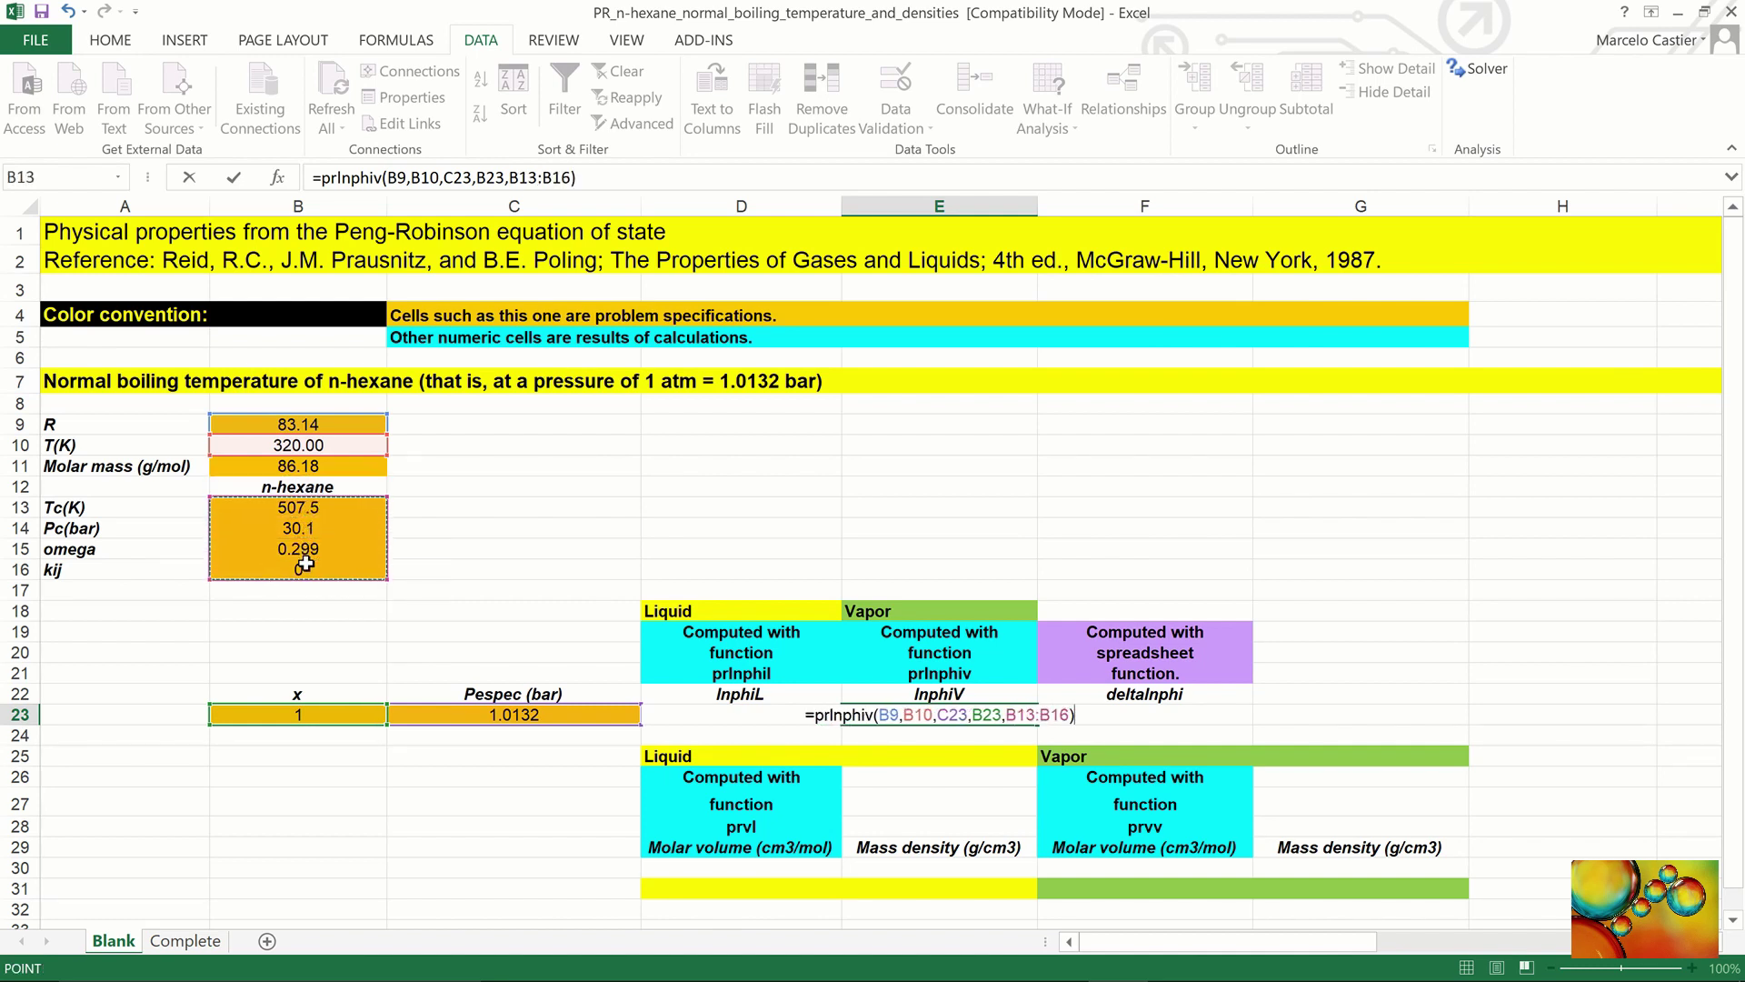
key("Return")
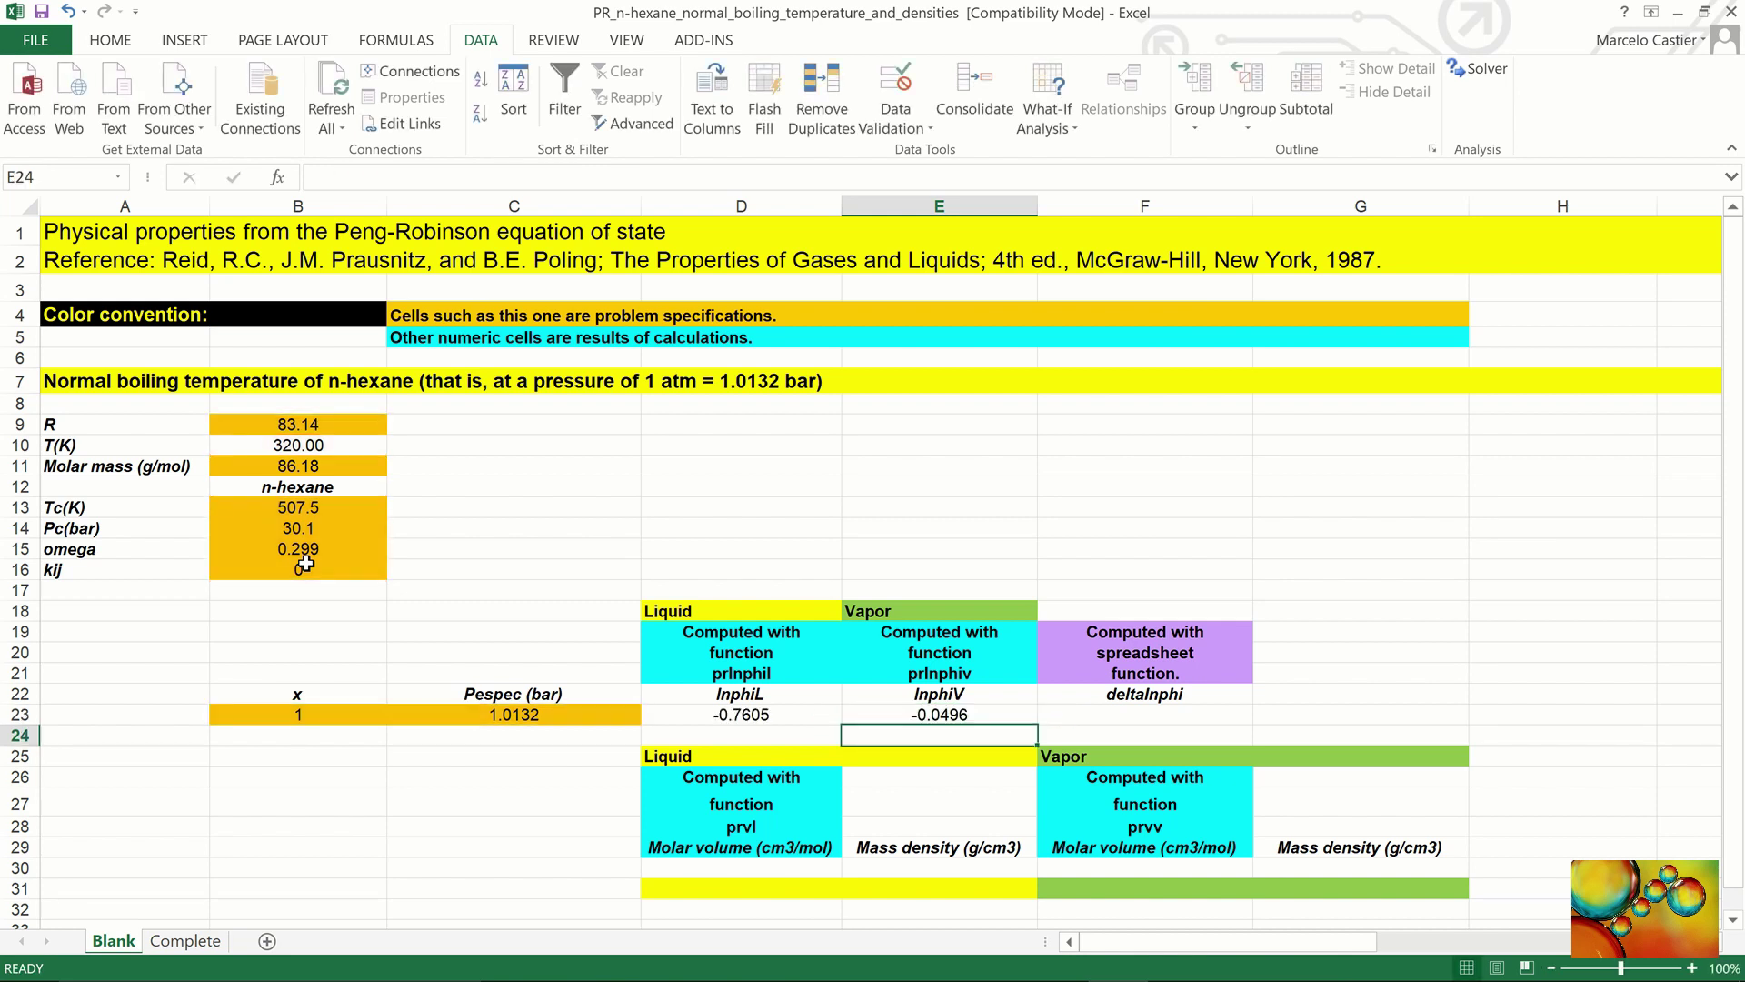
- Enter =D23-E23 in F23 for deltalnphi, giving -0.7110
left_click(1141, 718)
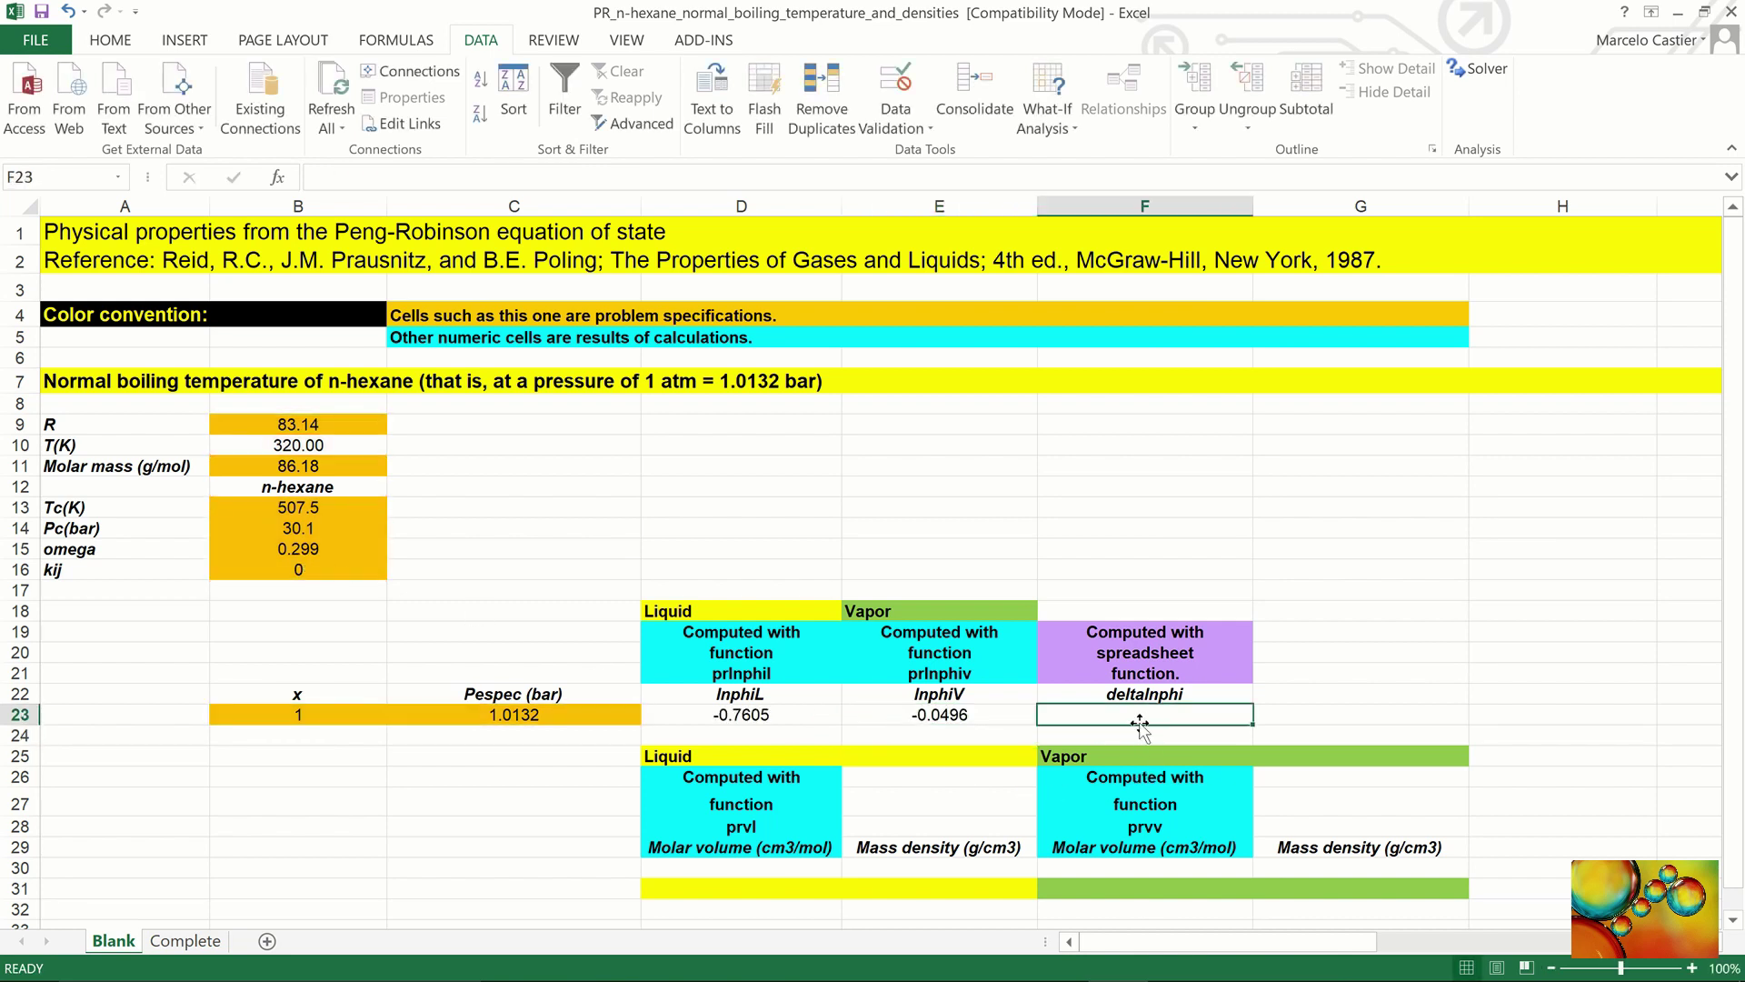
type("=")
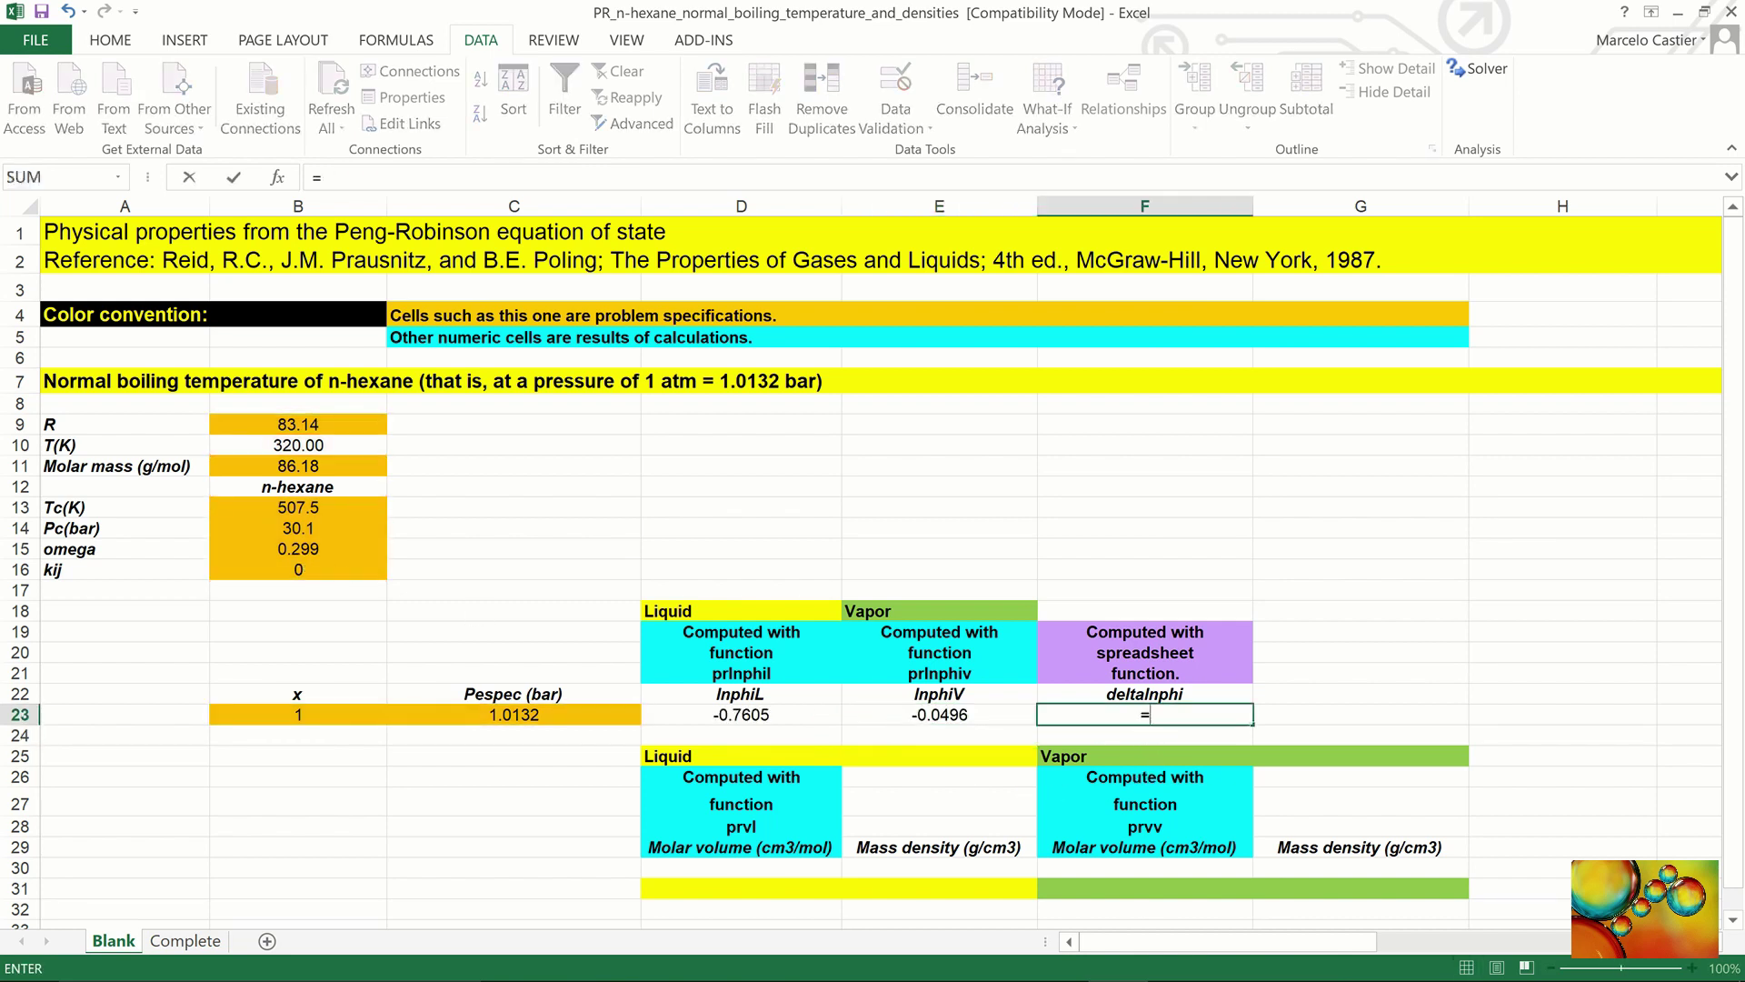
left_click(783, 718)
type("-")
left_click(906, 718)
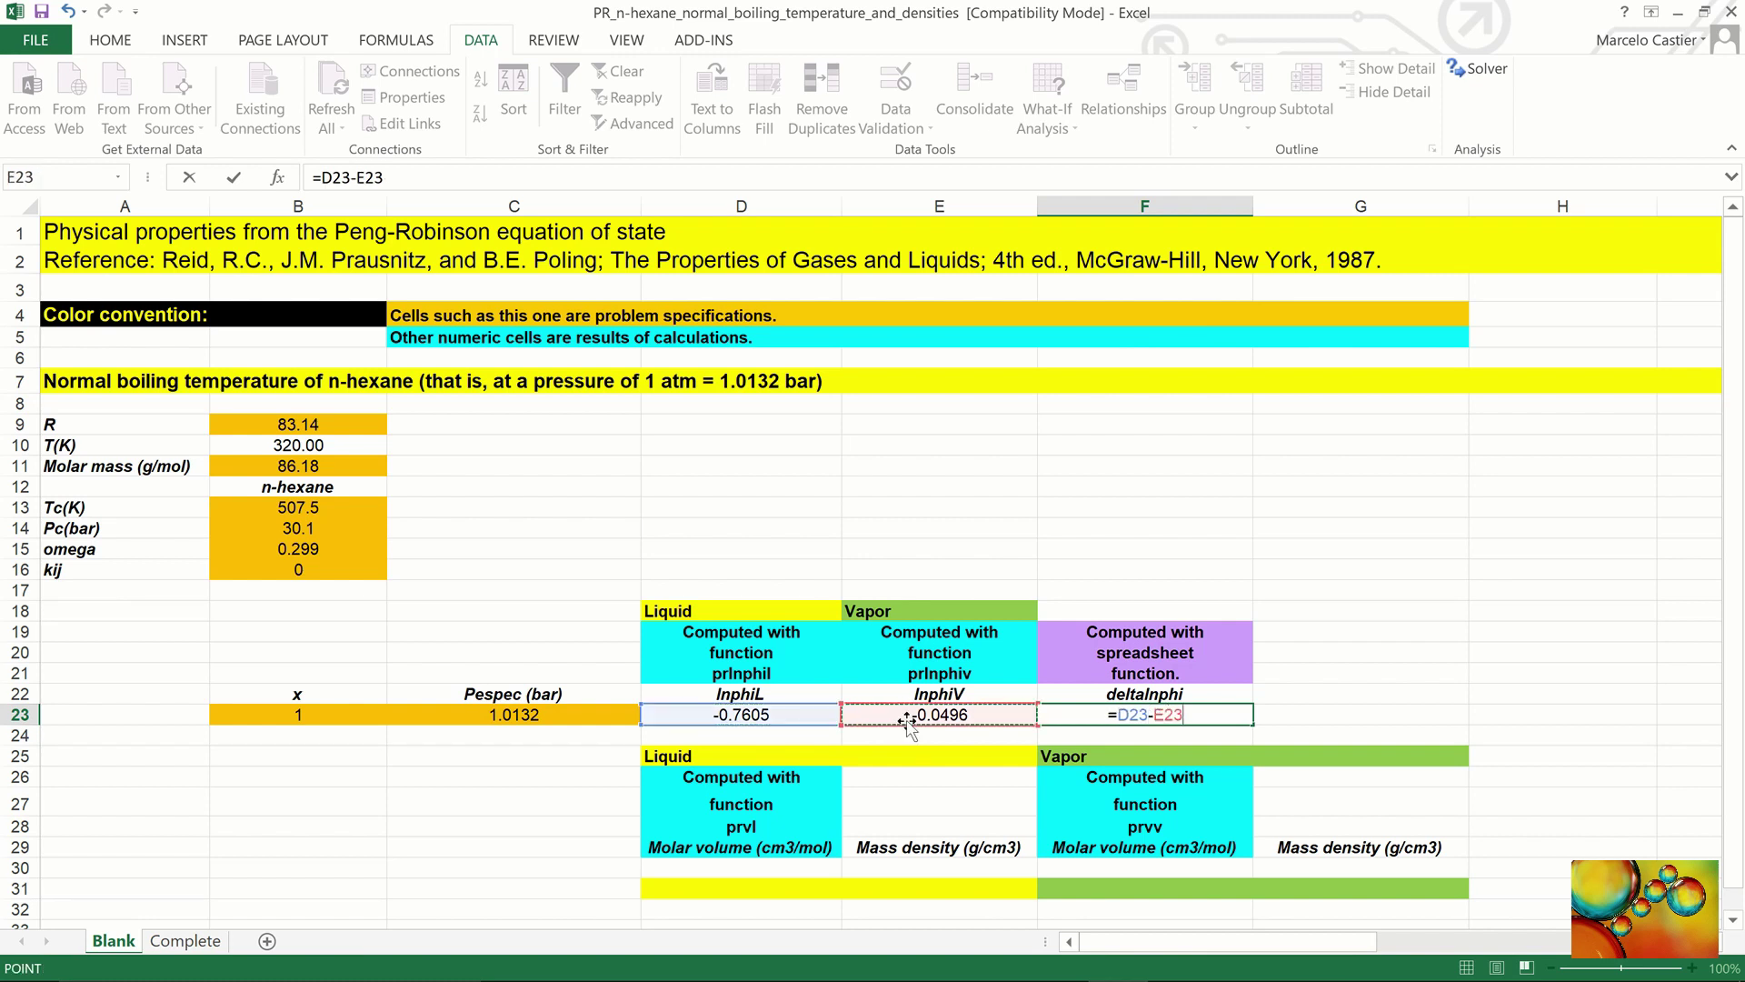
key("ctrl+Return")
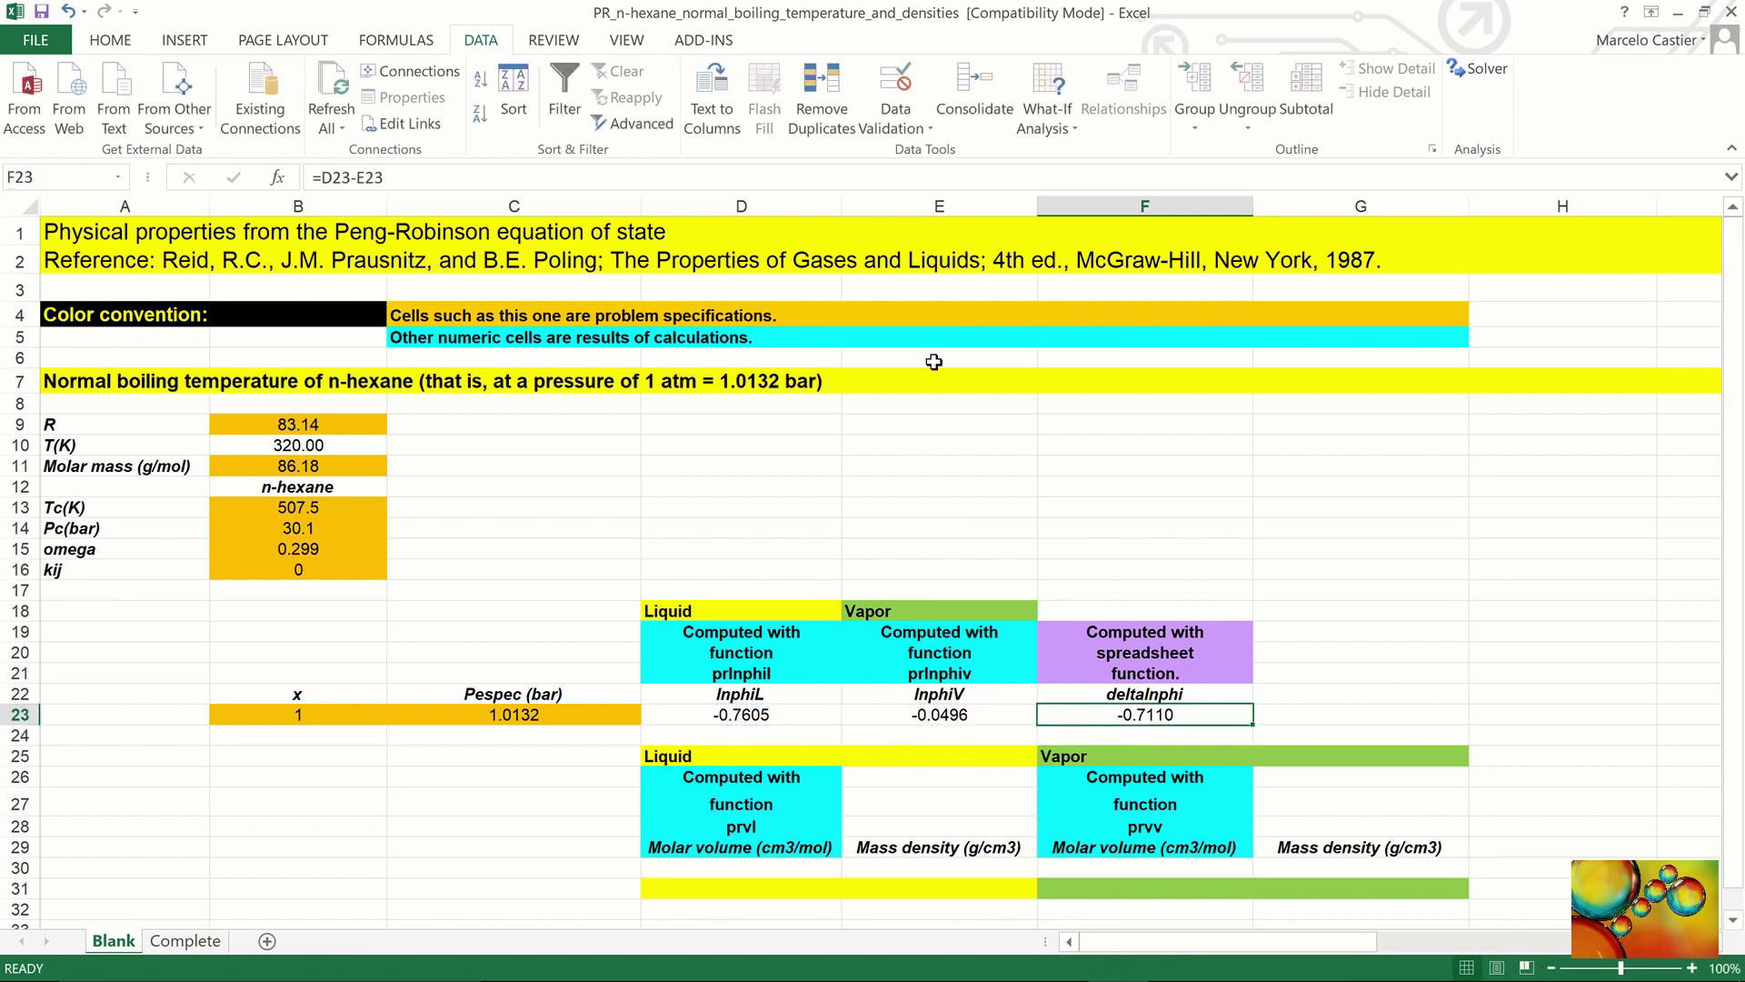
- Run Solver setting $F$23 to value 0 by changing $B$10, yielding T = 341.97 K
left_click(1485, 73)
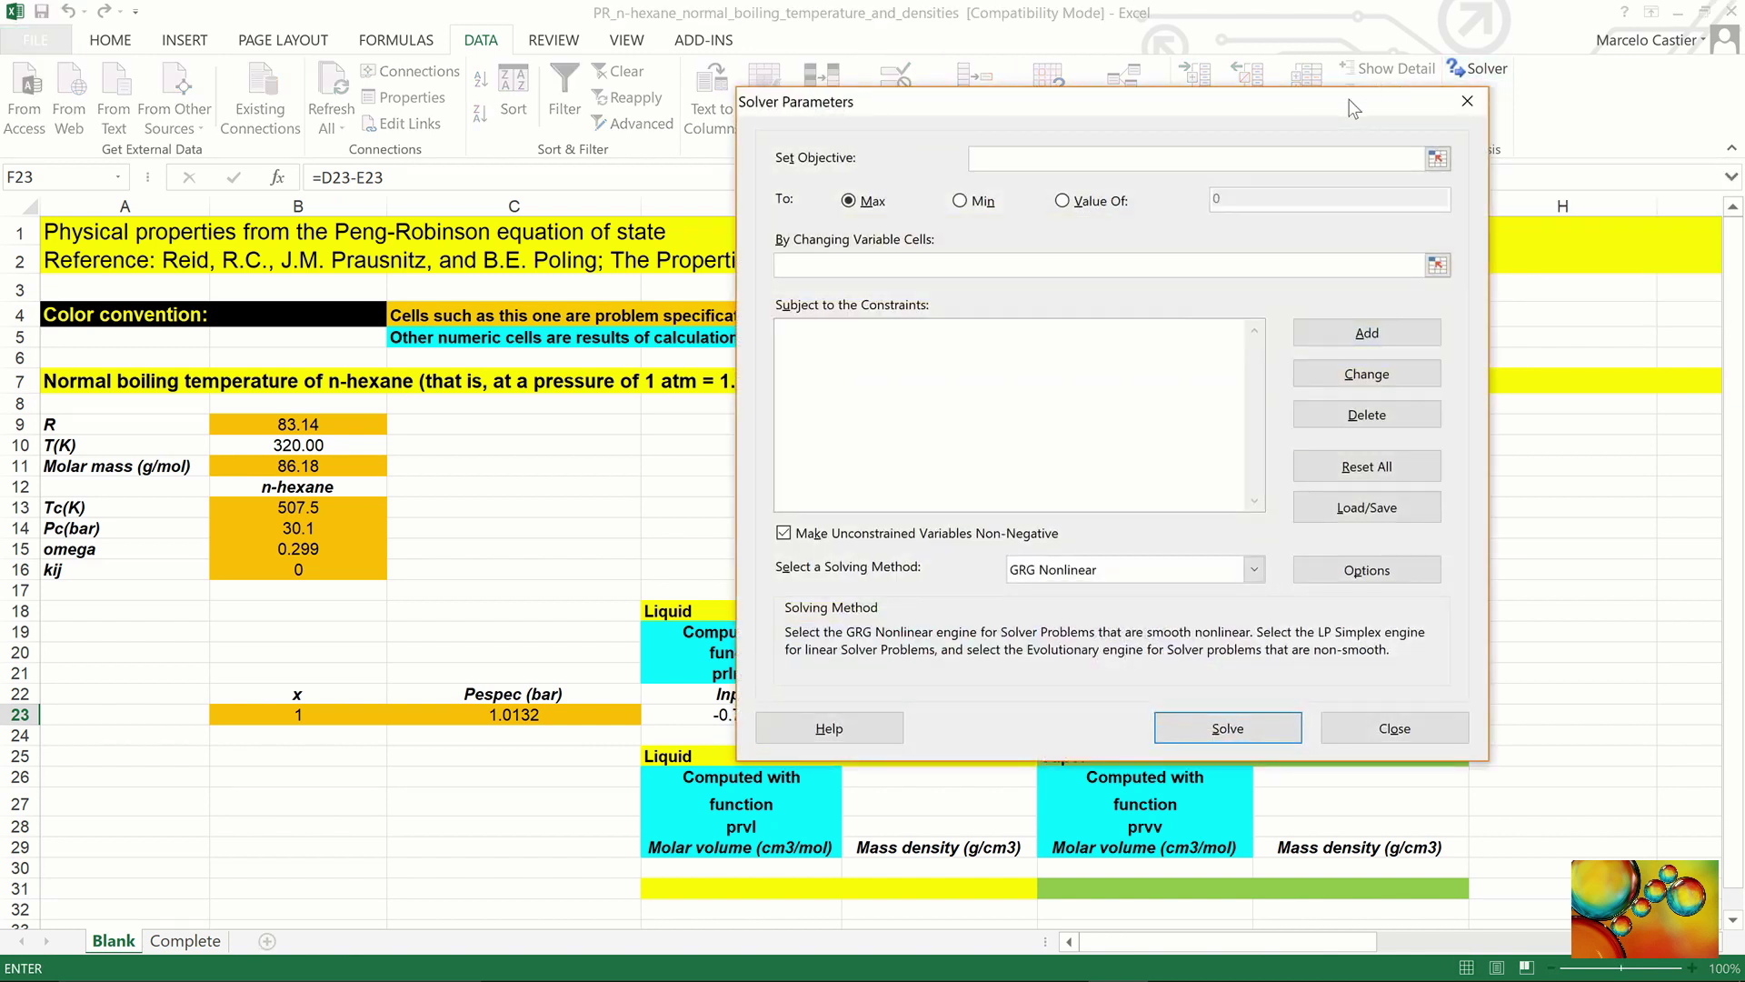
left_click_drag(1351, 104, 794, 113)
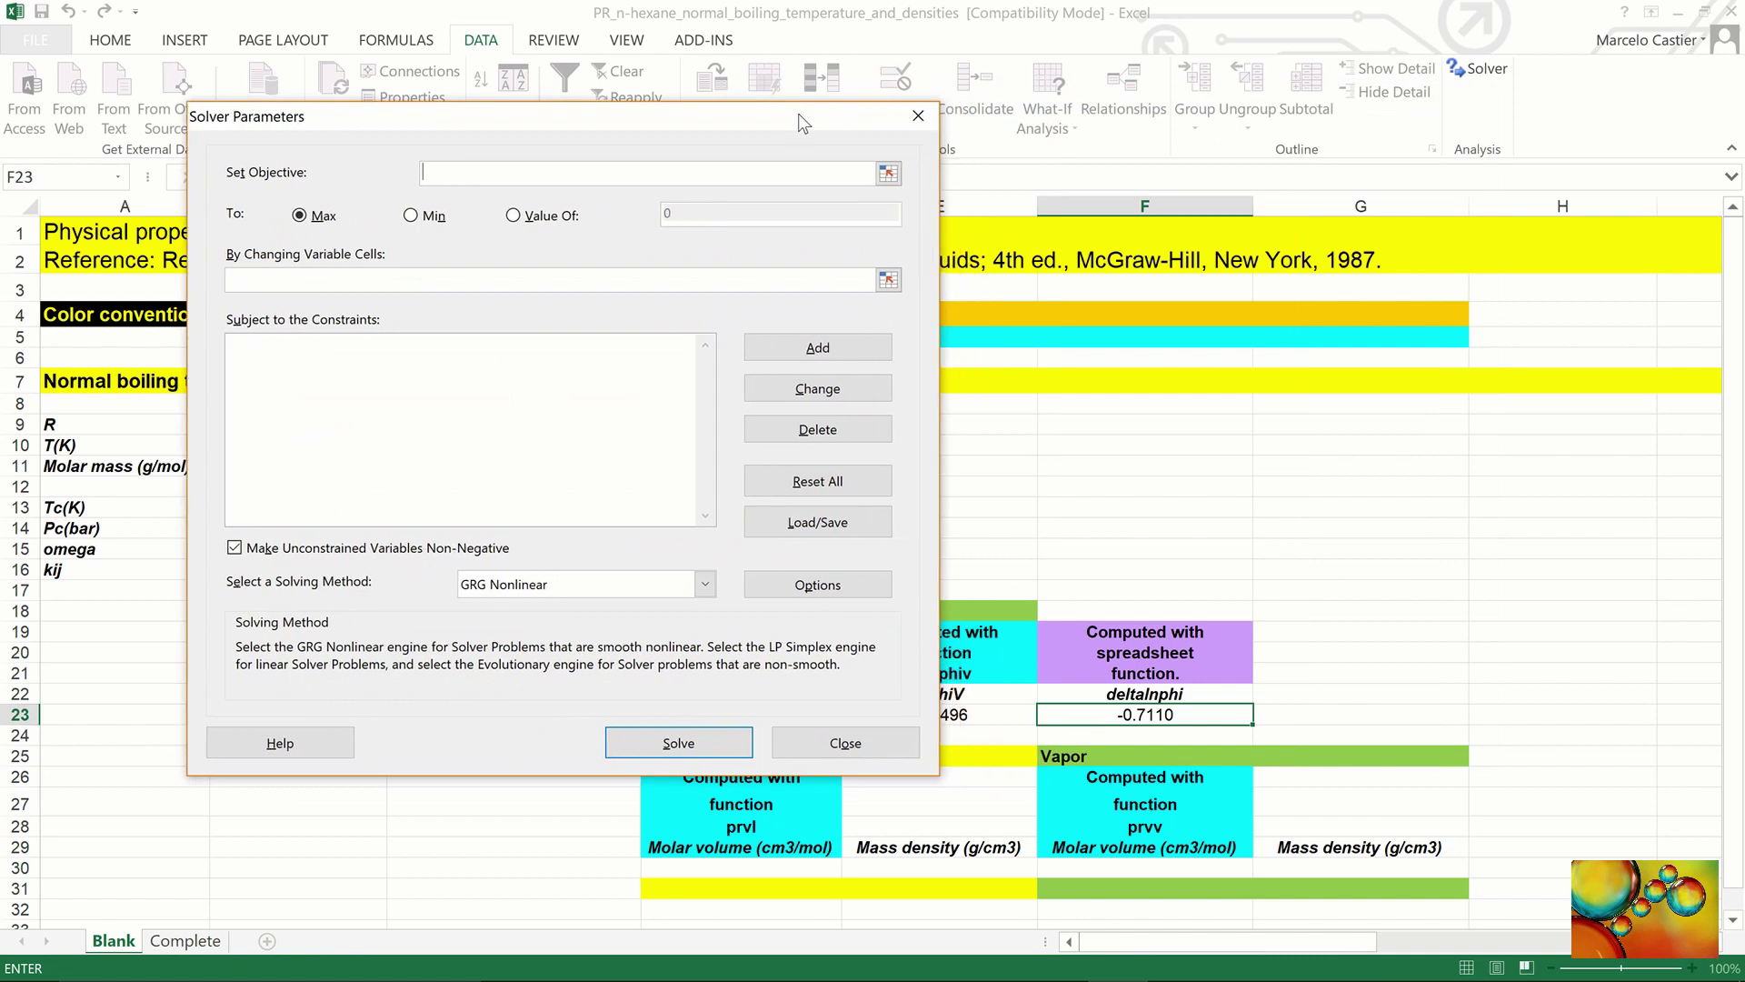
left_click(1103, 717)
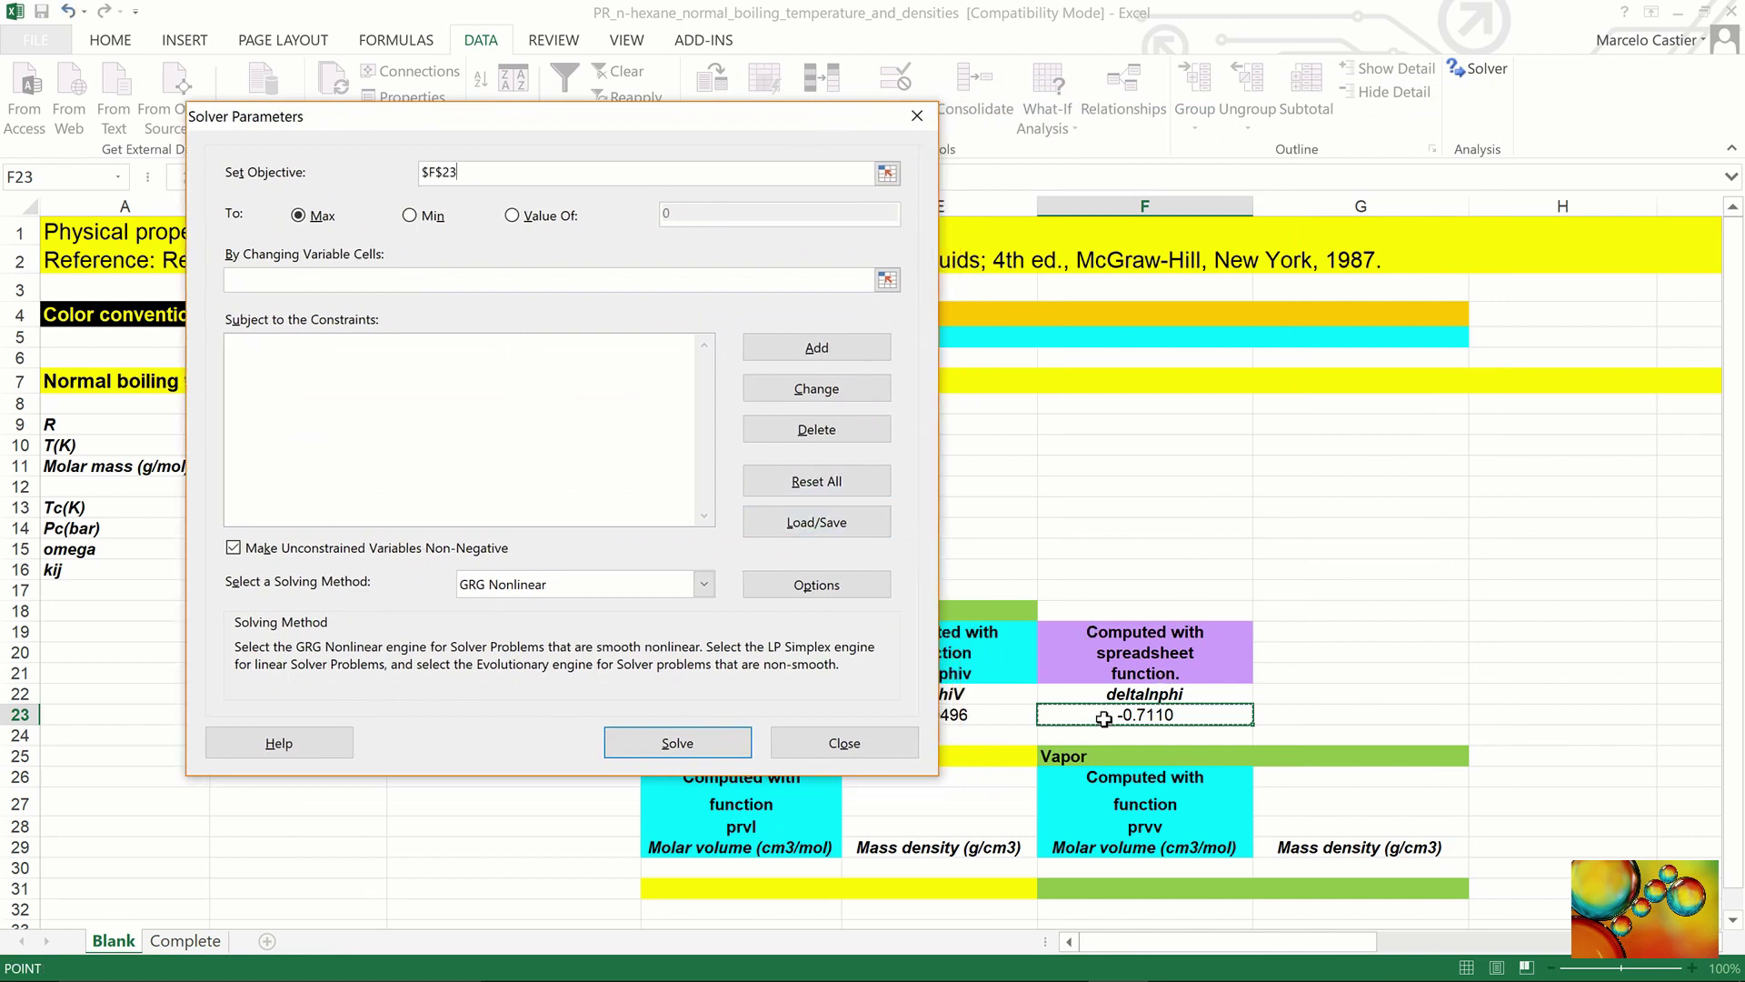
left_click(520, 217)
left_click(473, 278)
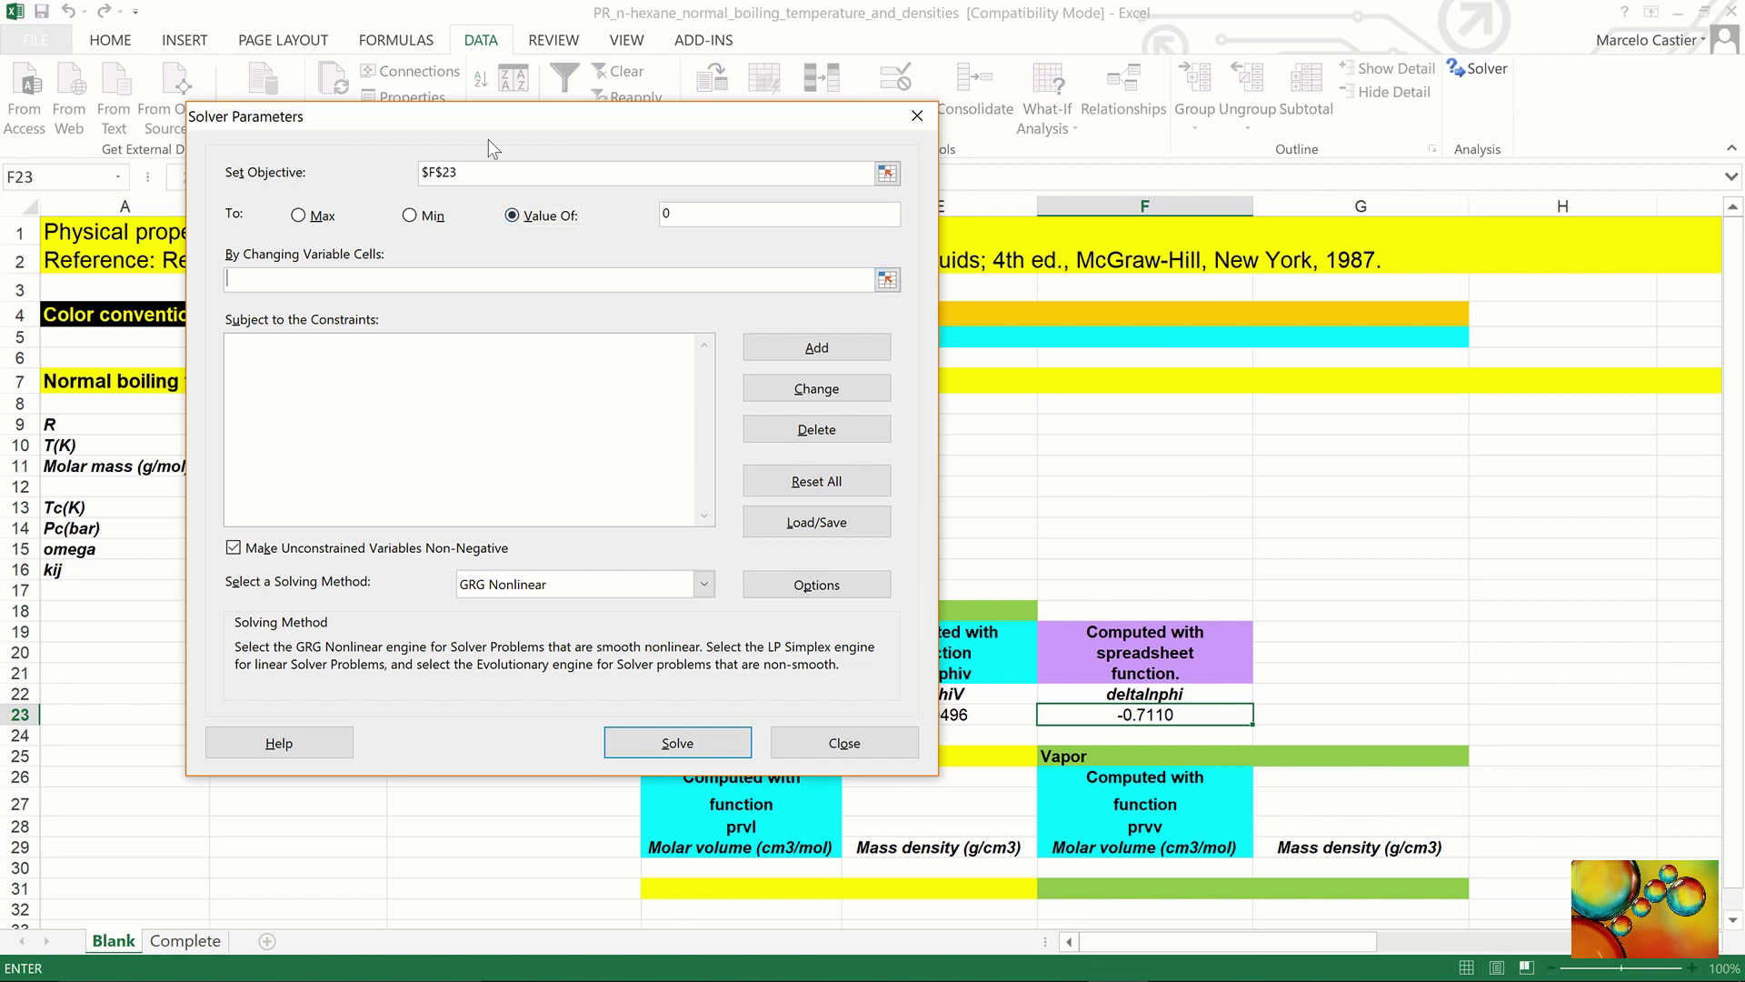
left_click_drag(491, 114, 1019, 90)
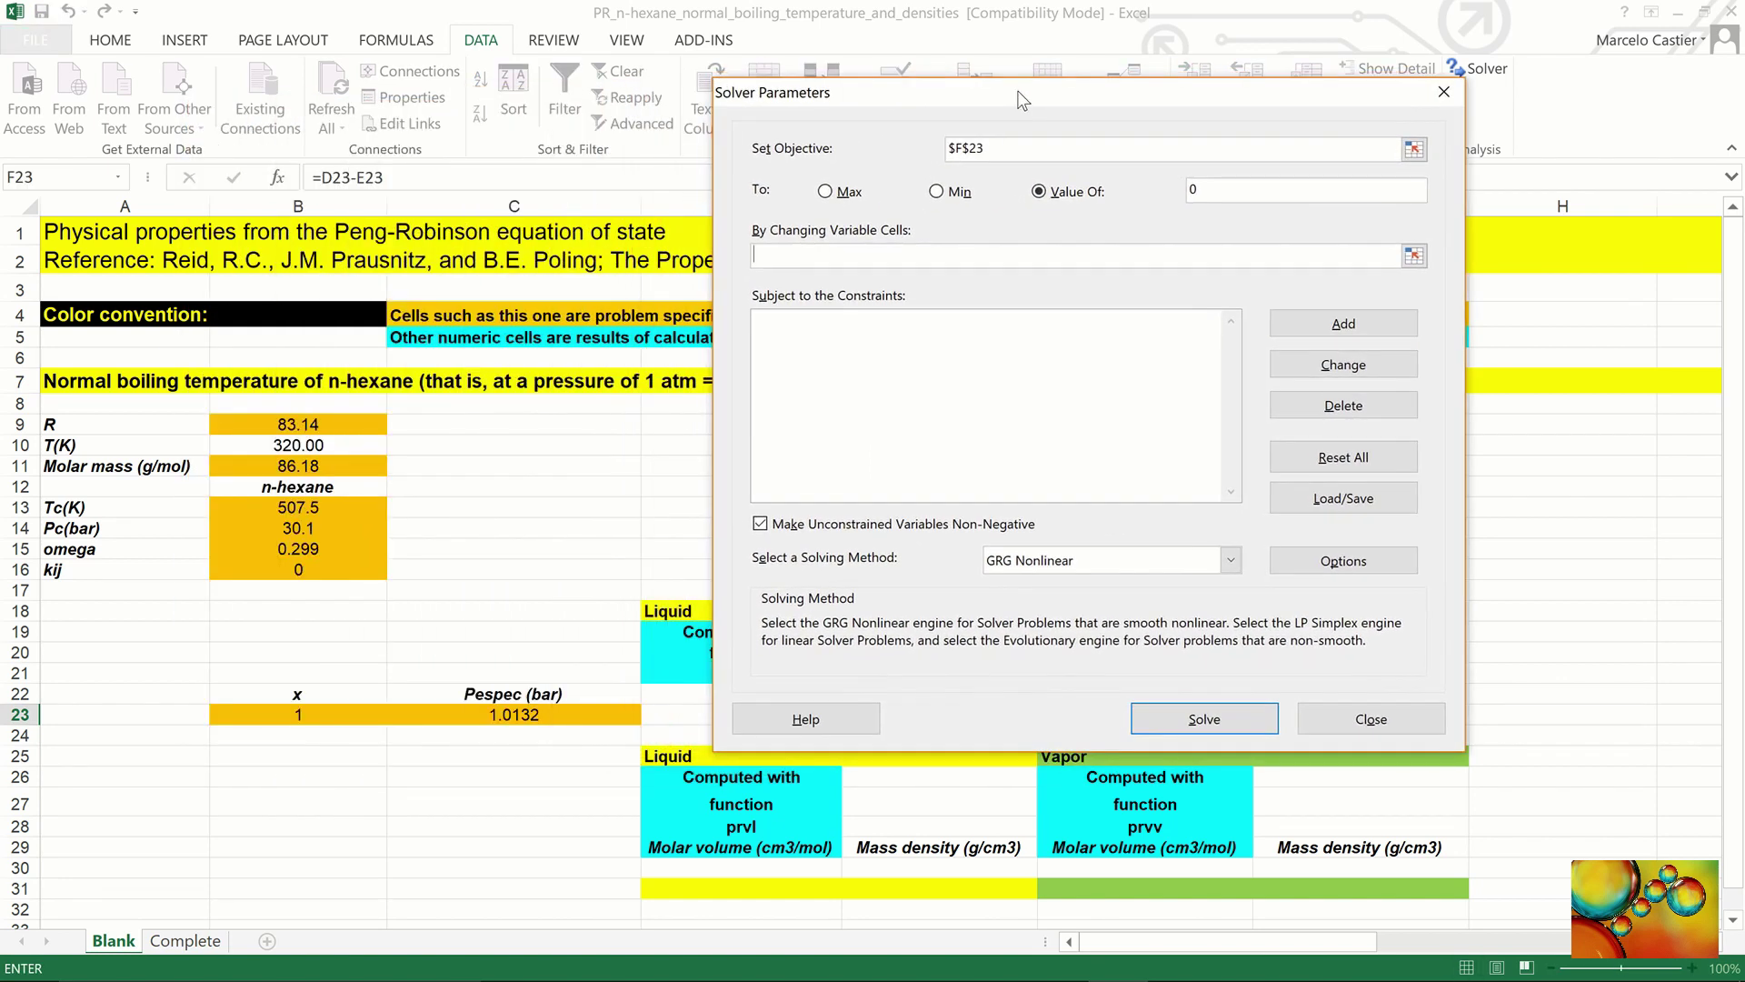
left_click(297, 445)
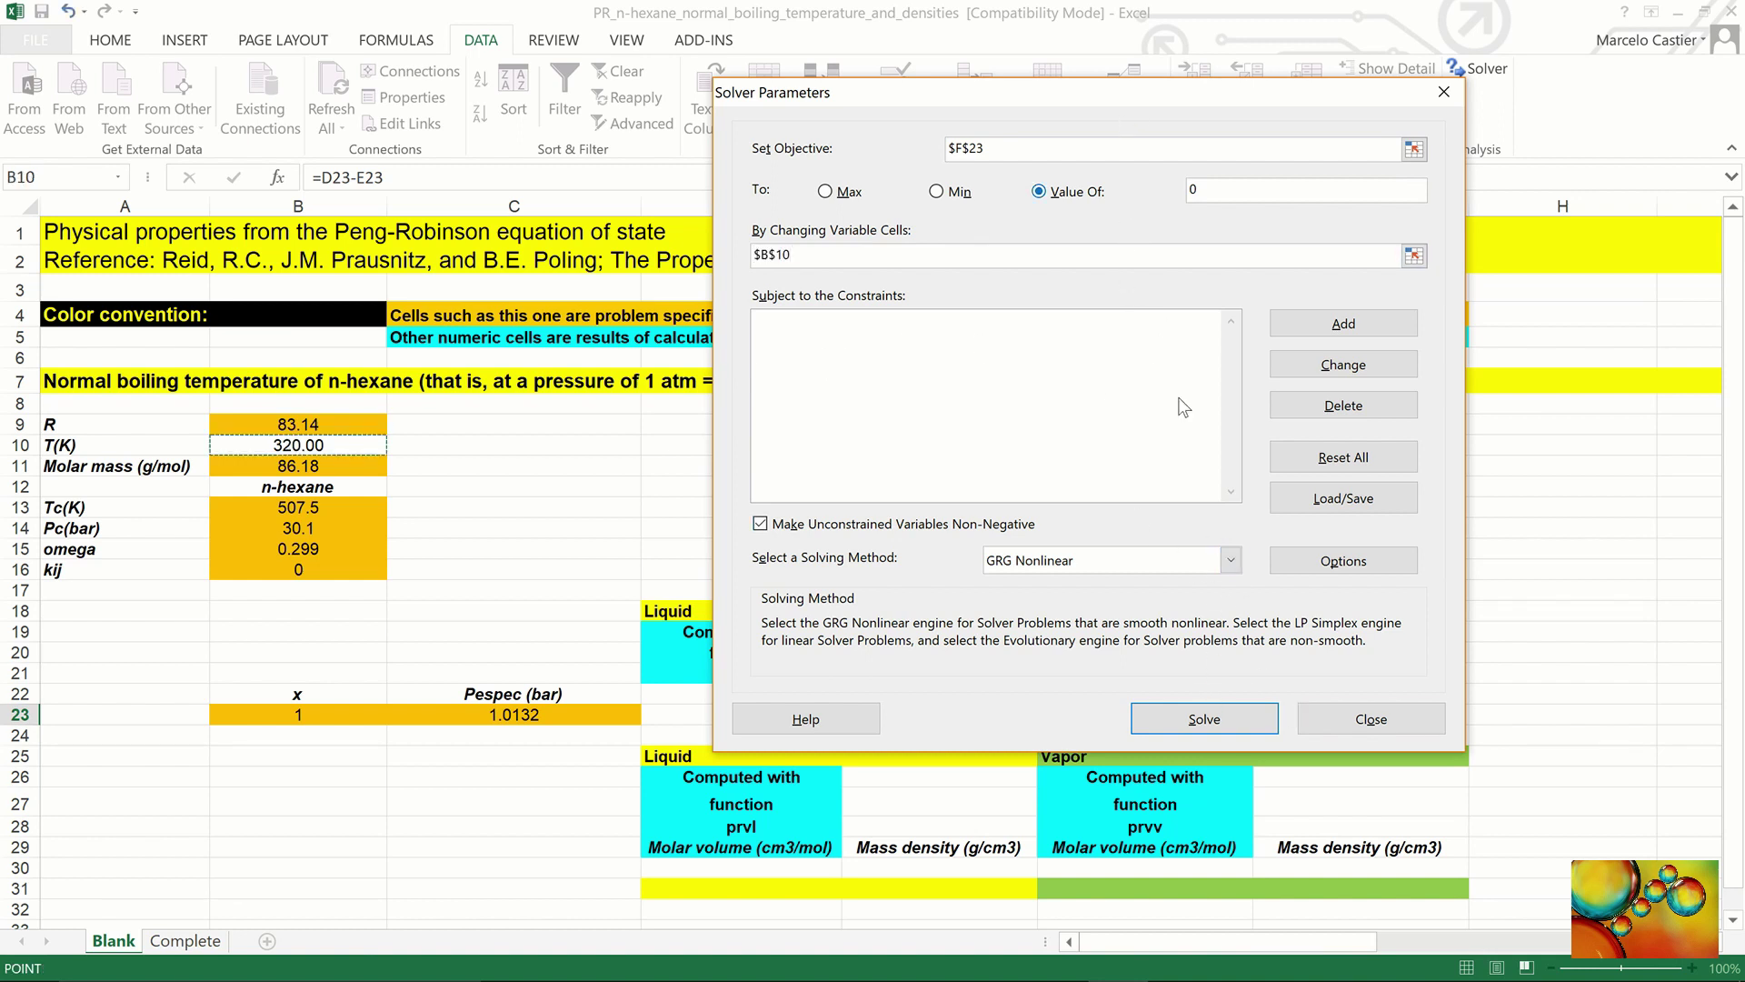
left_click(1222, 713)
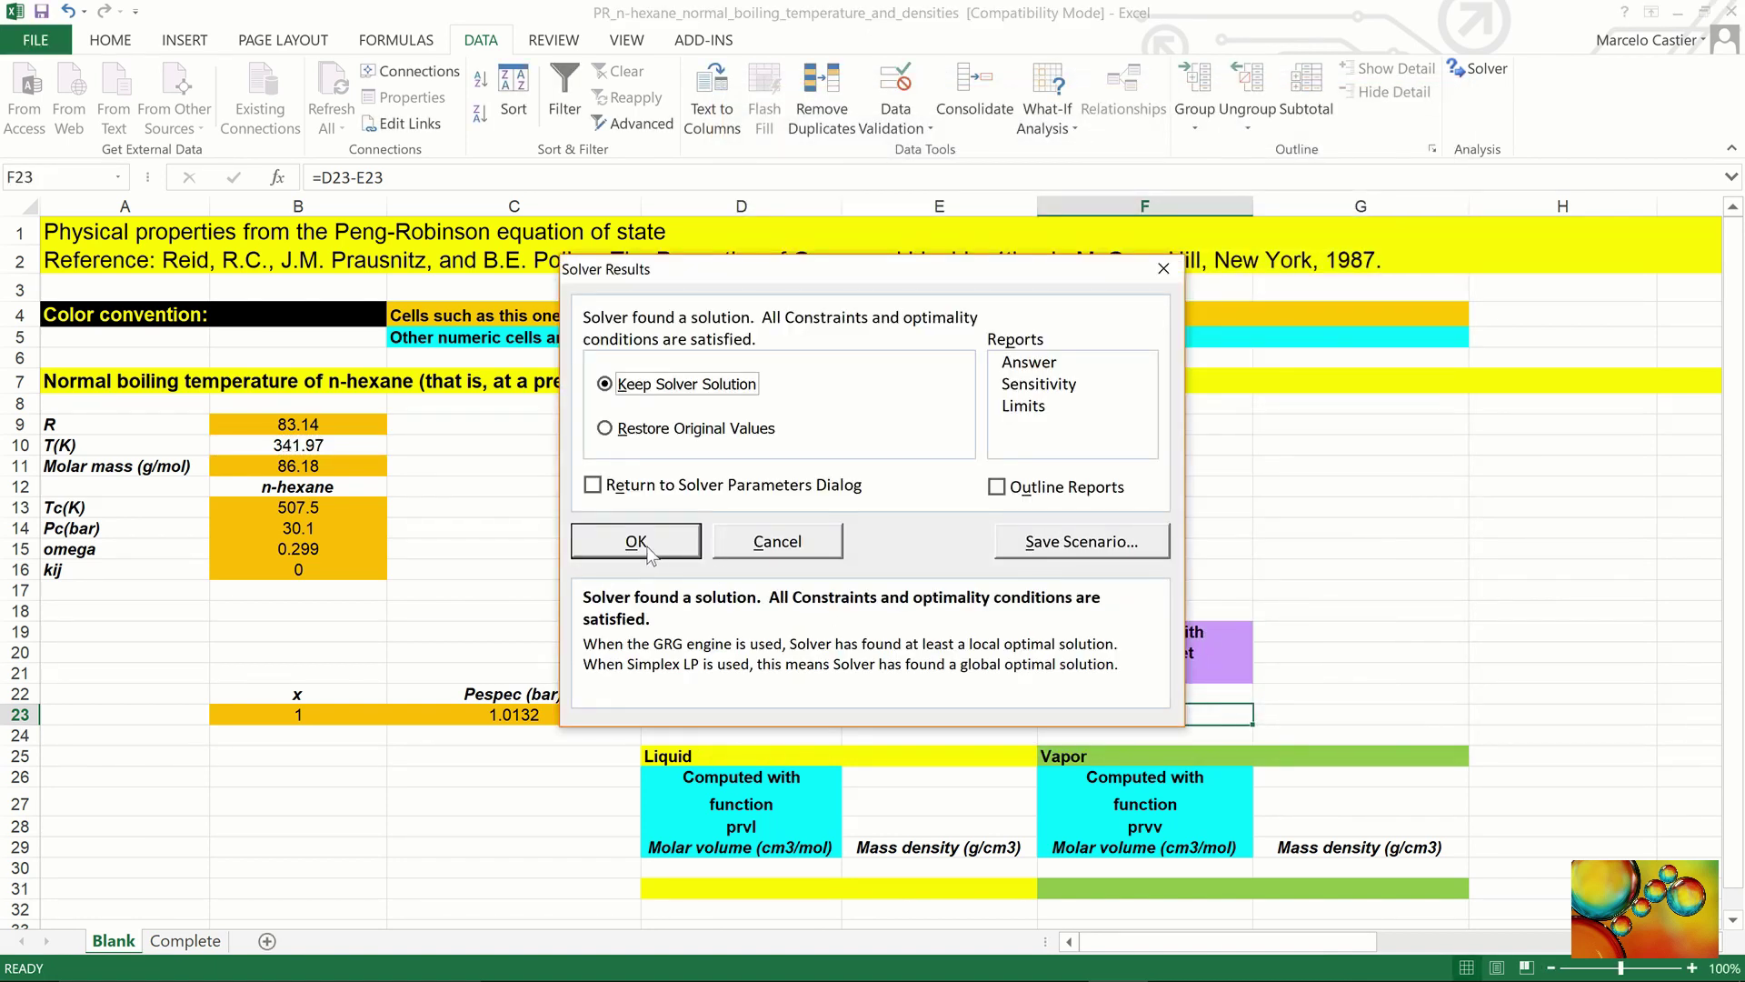
- Keep the Solver solution and enter =prvl(B9,B10,C23,B23,B13:B16) in D30, giving 139.45 cm3/mol
left_click(647, 544)
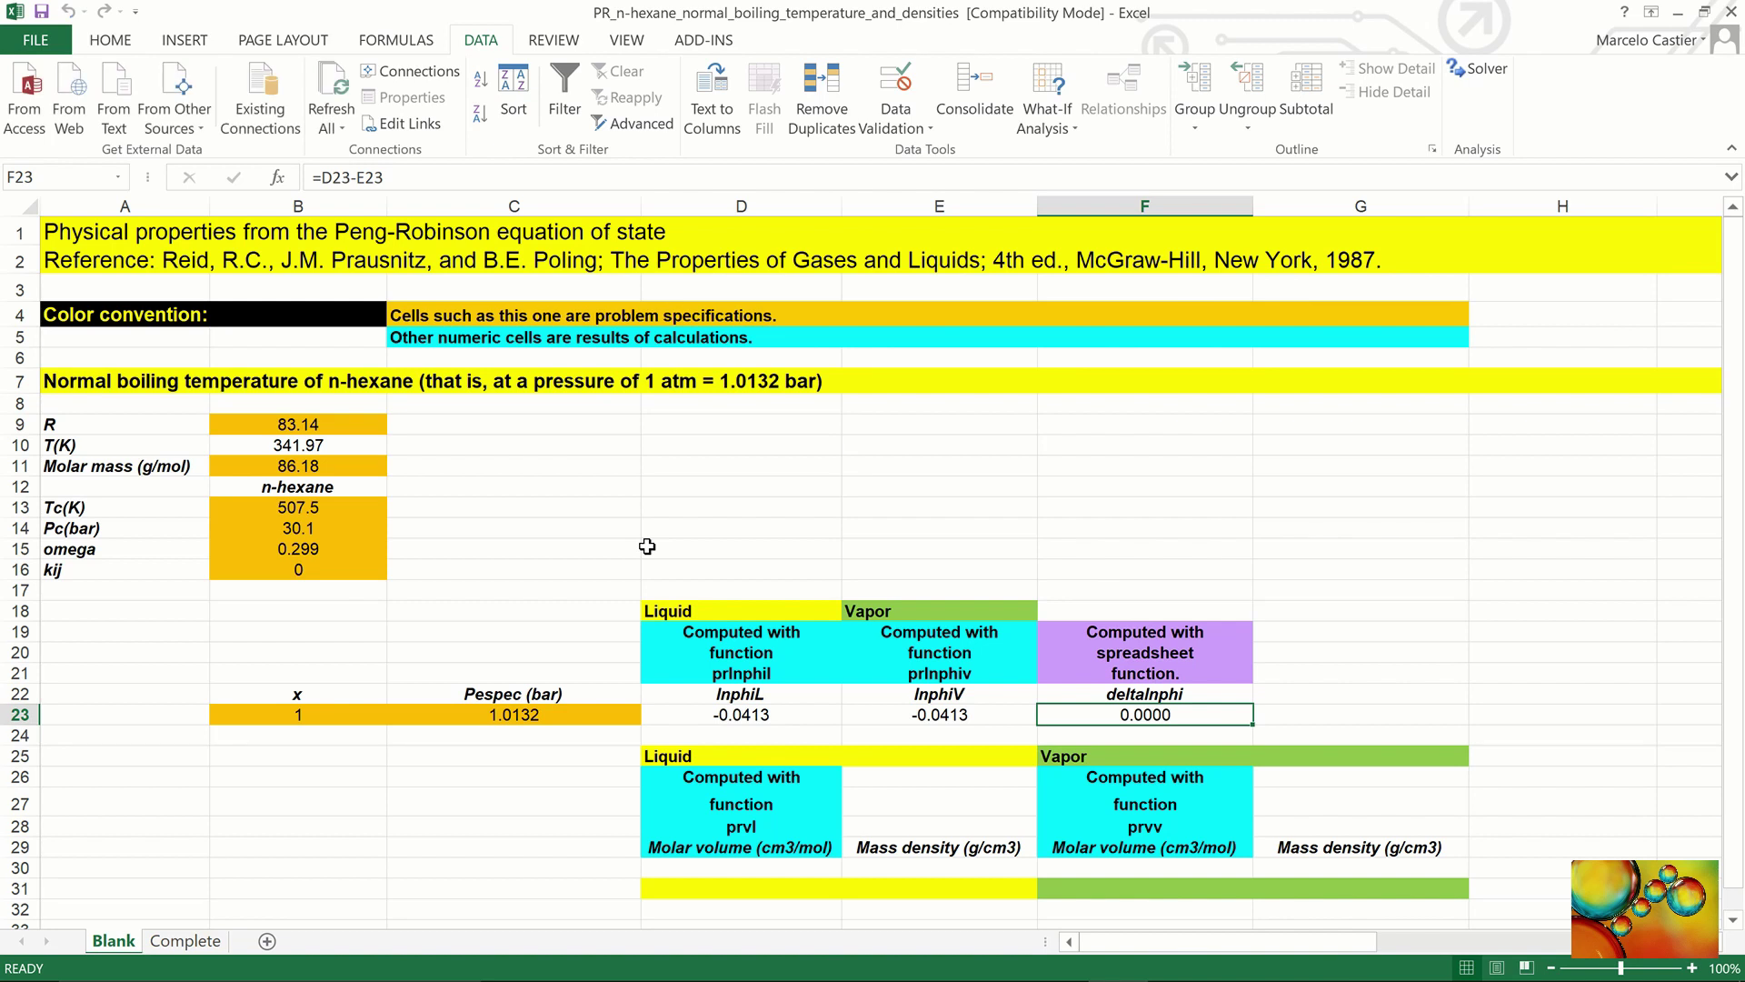
left_click(333, 447)
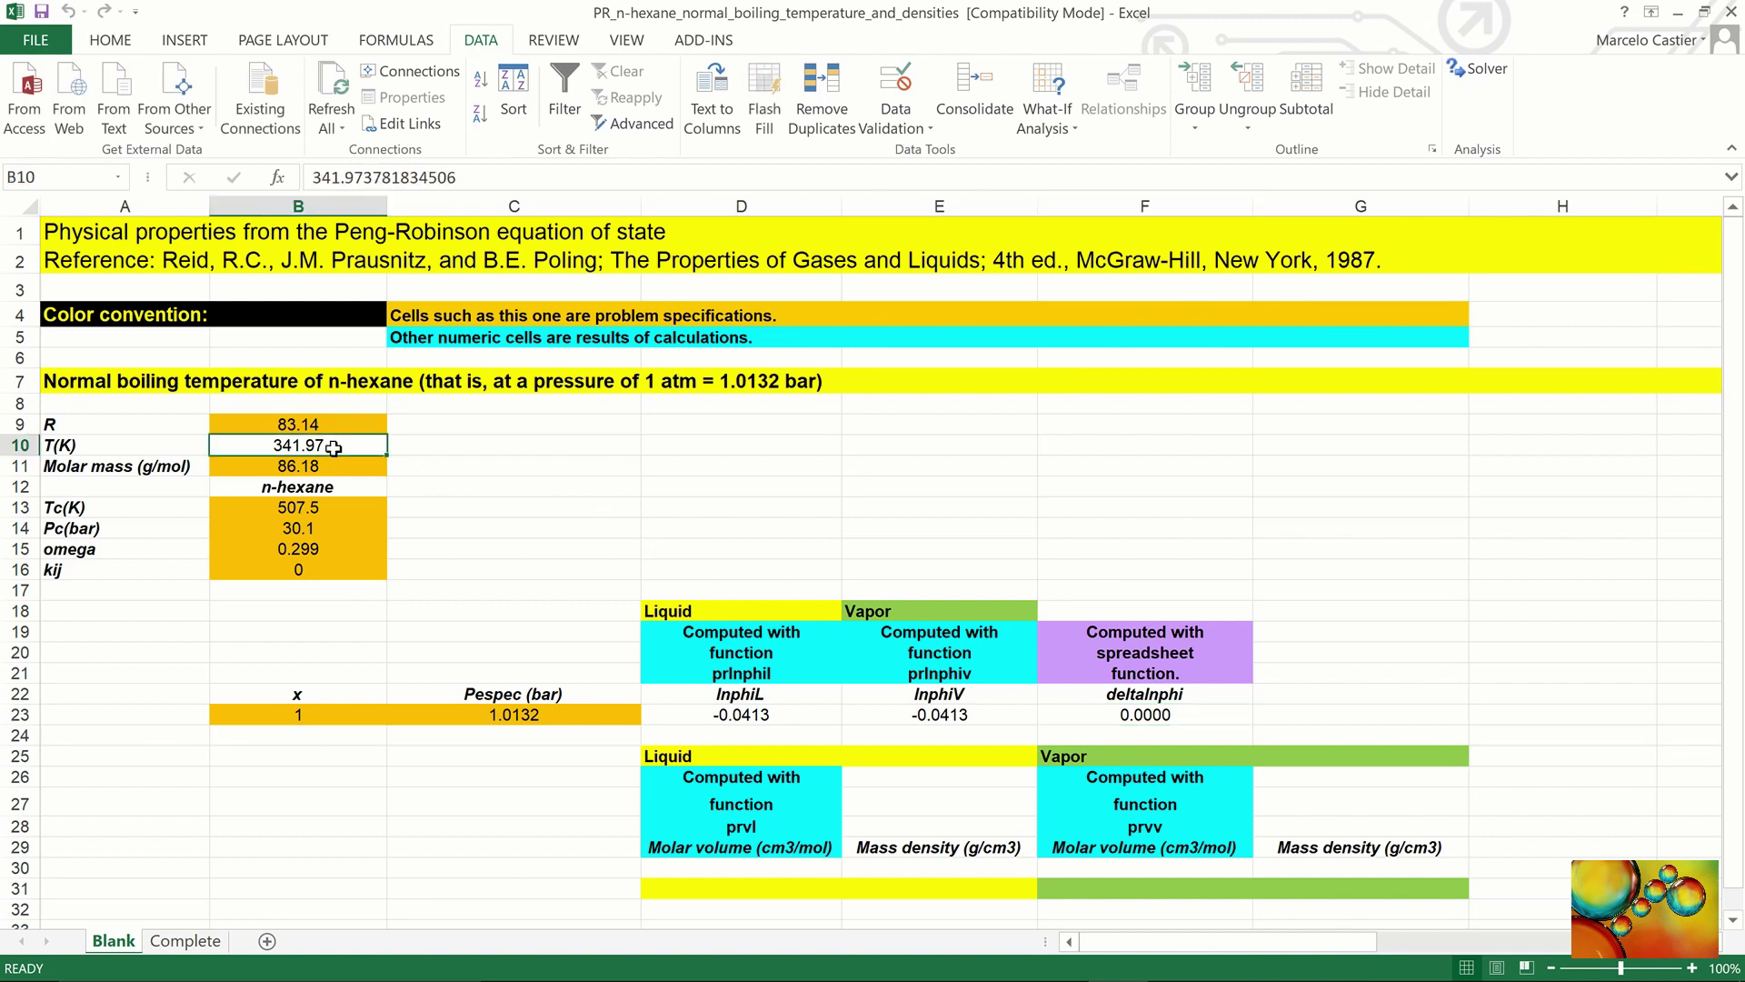
left_click(746, 866)
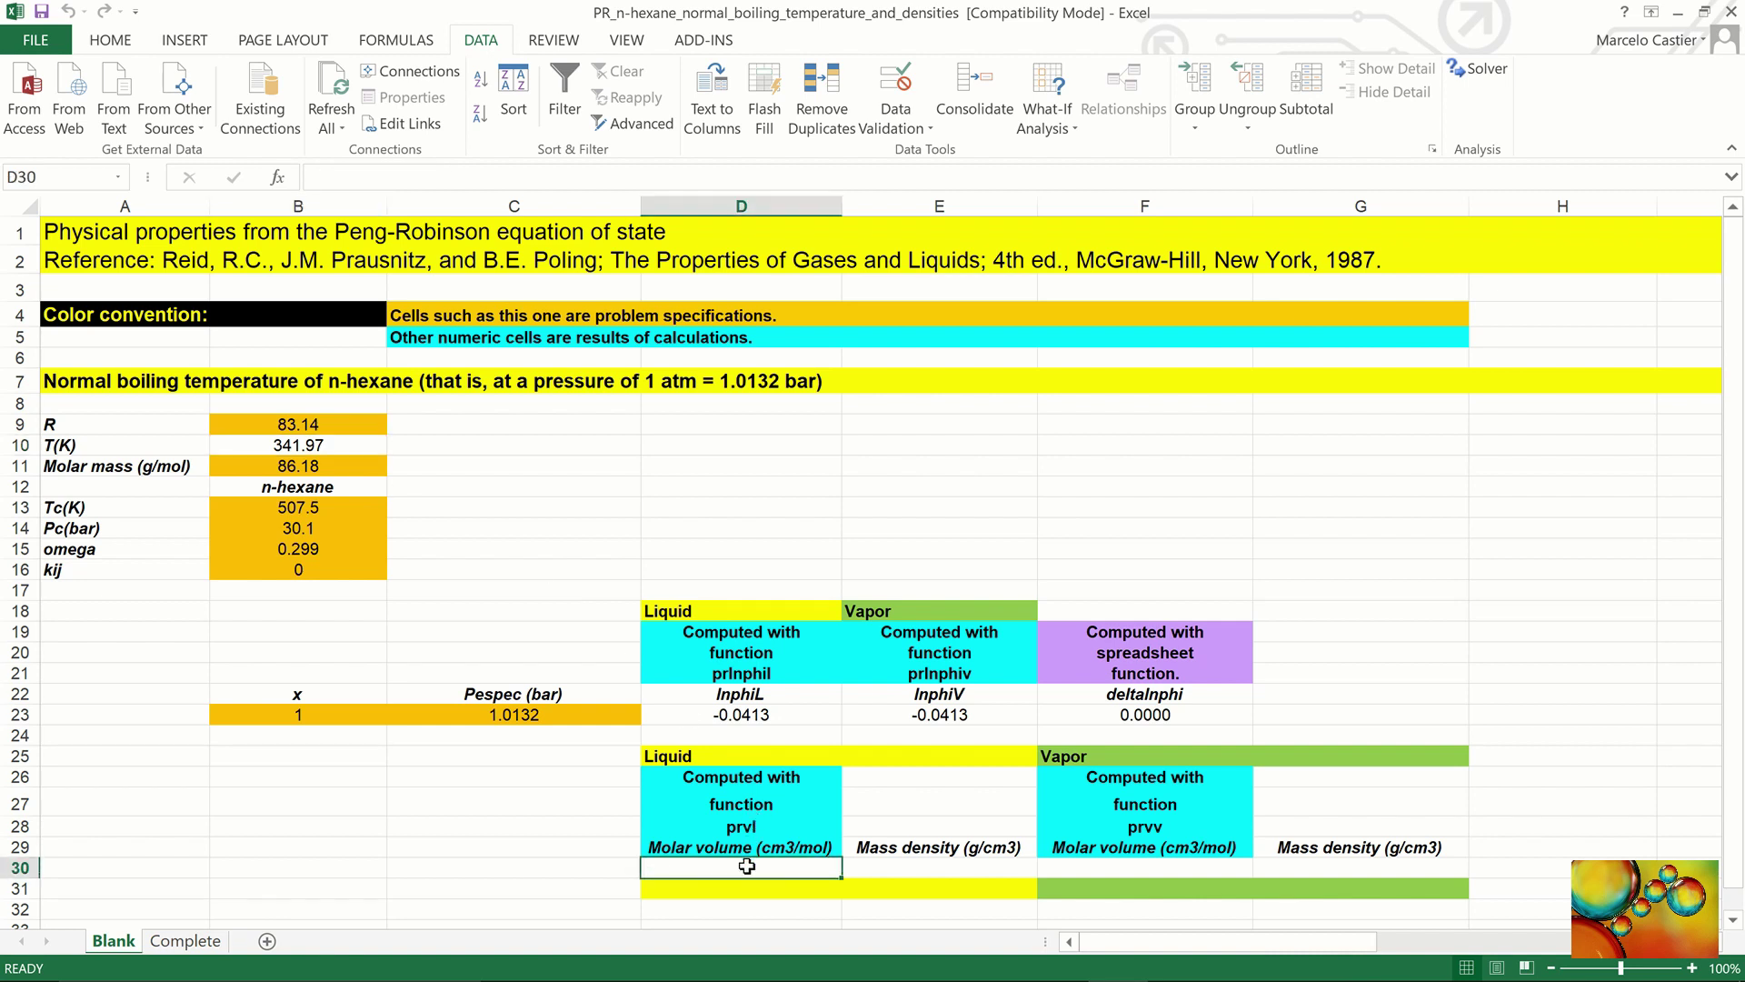
type("=p")
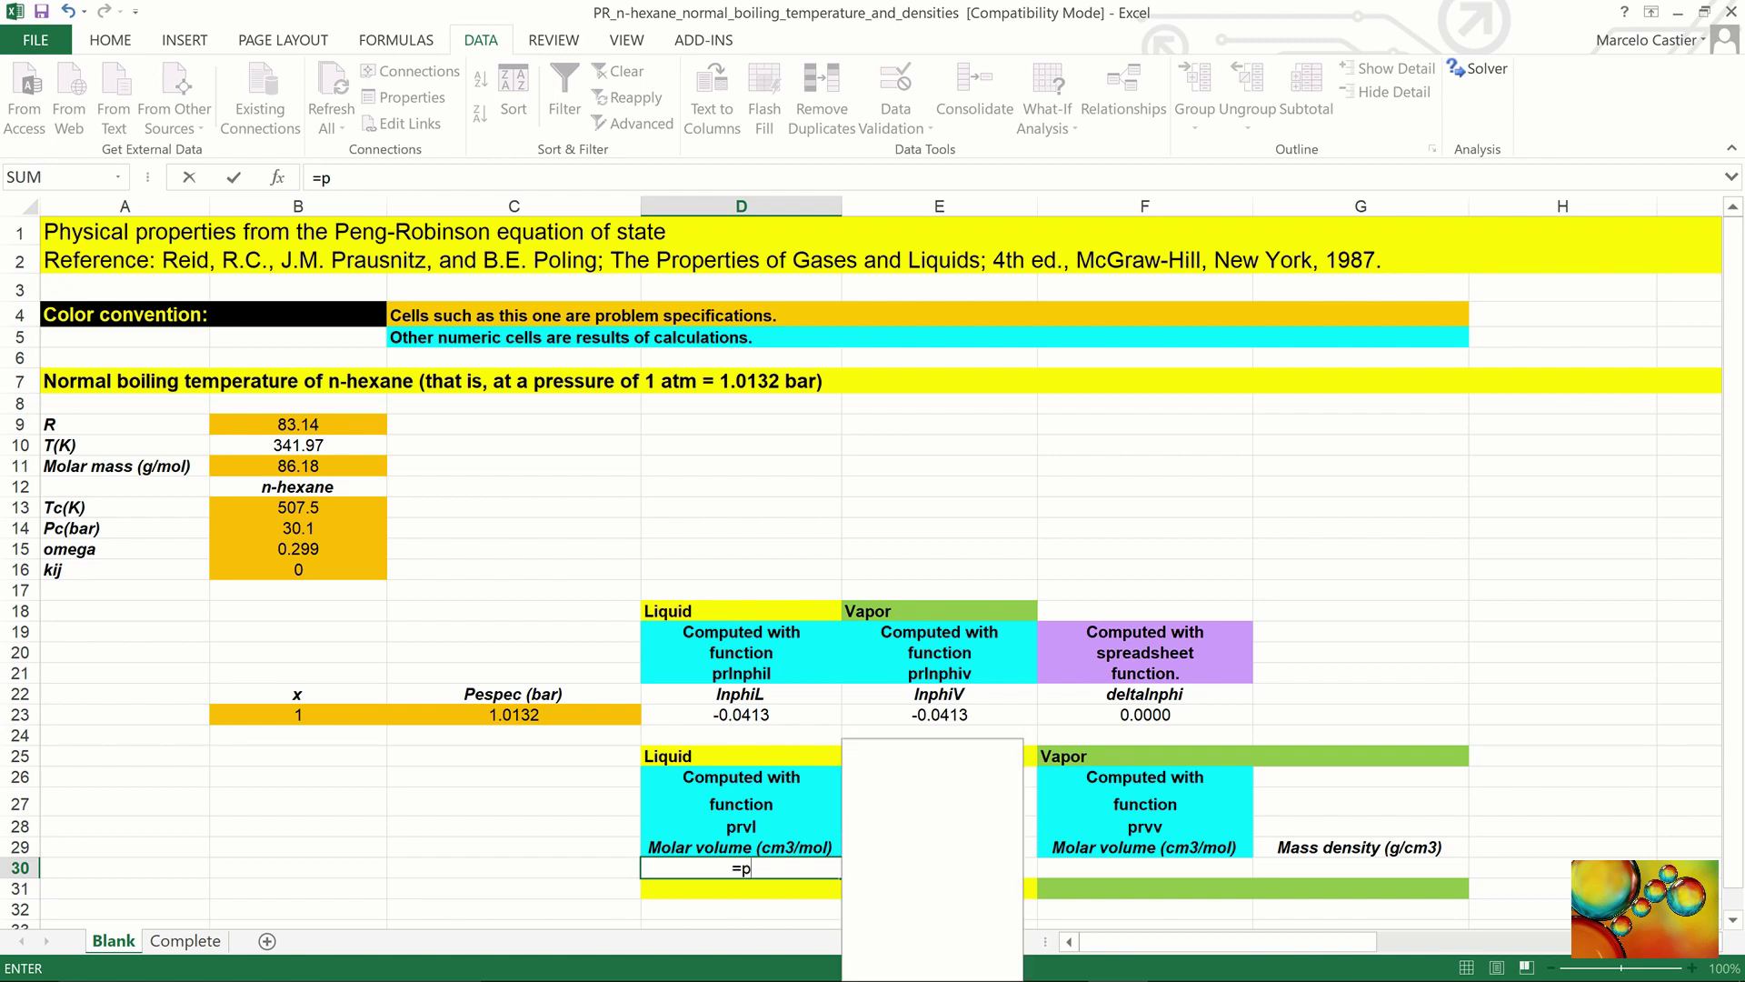
type("r")
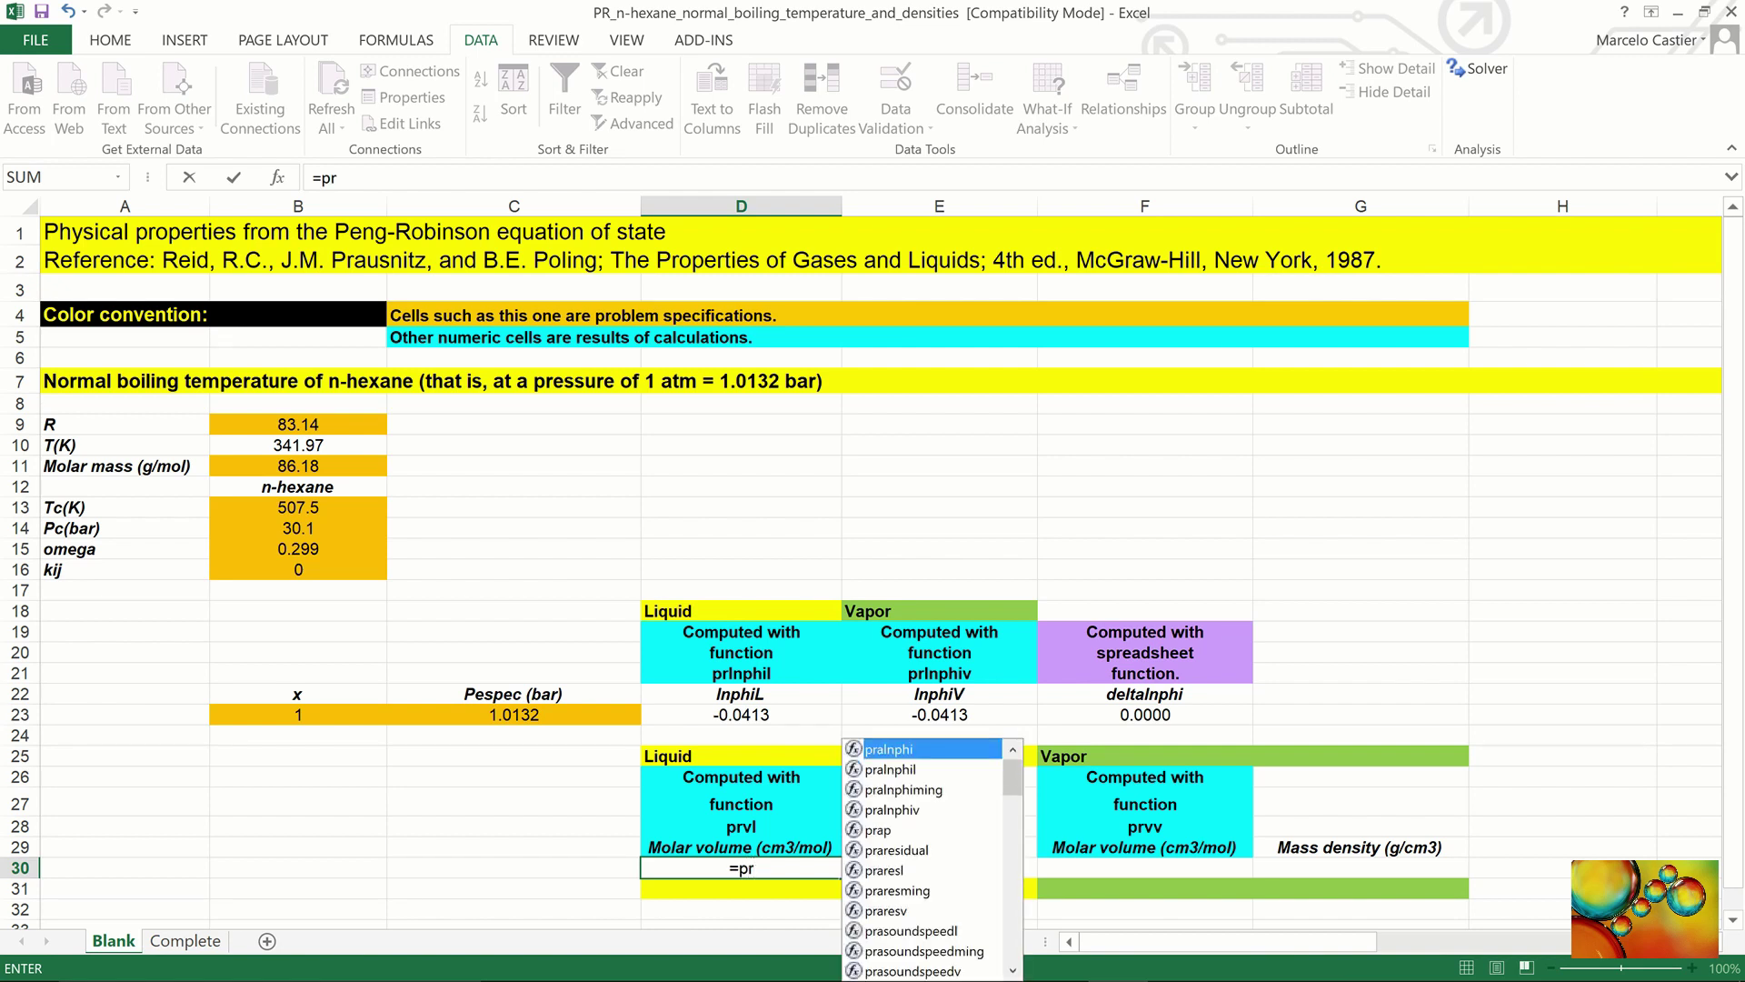
type("vl")
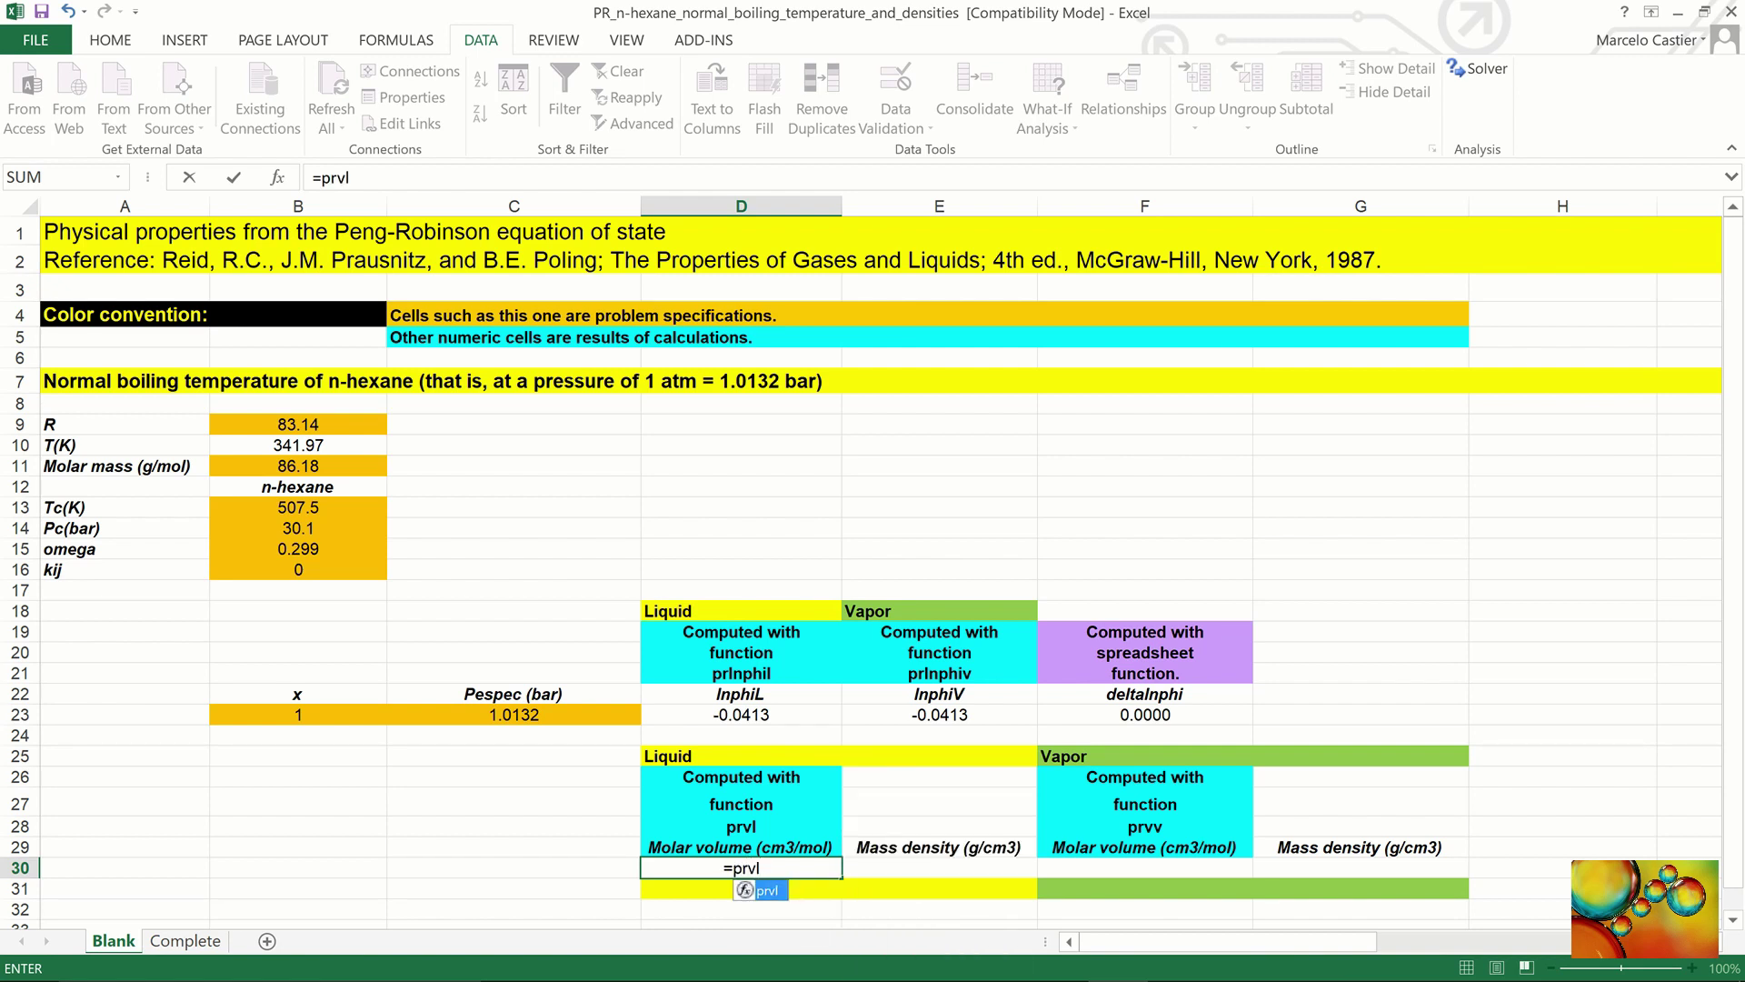
type("(")
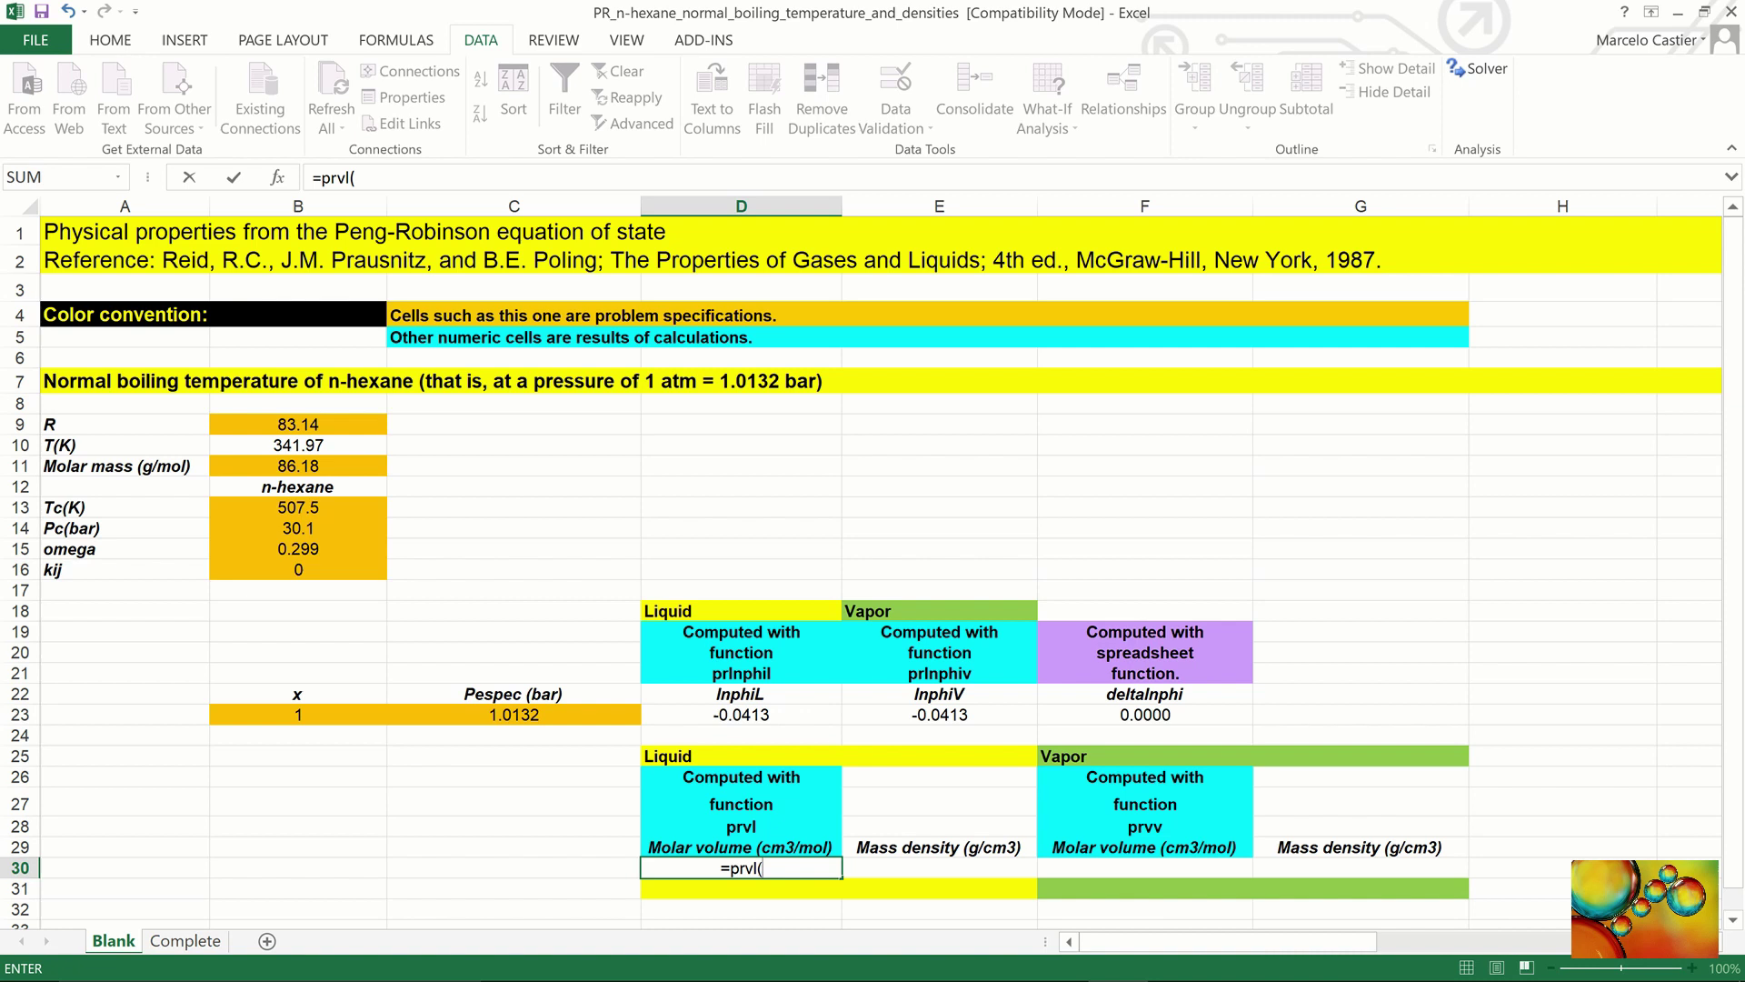
left_click(330, 424)
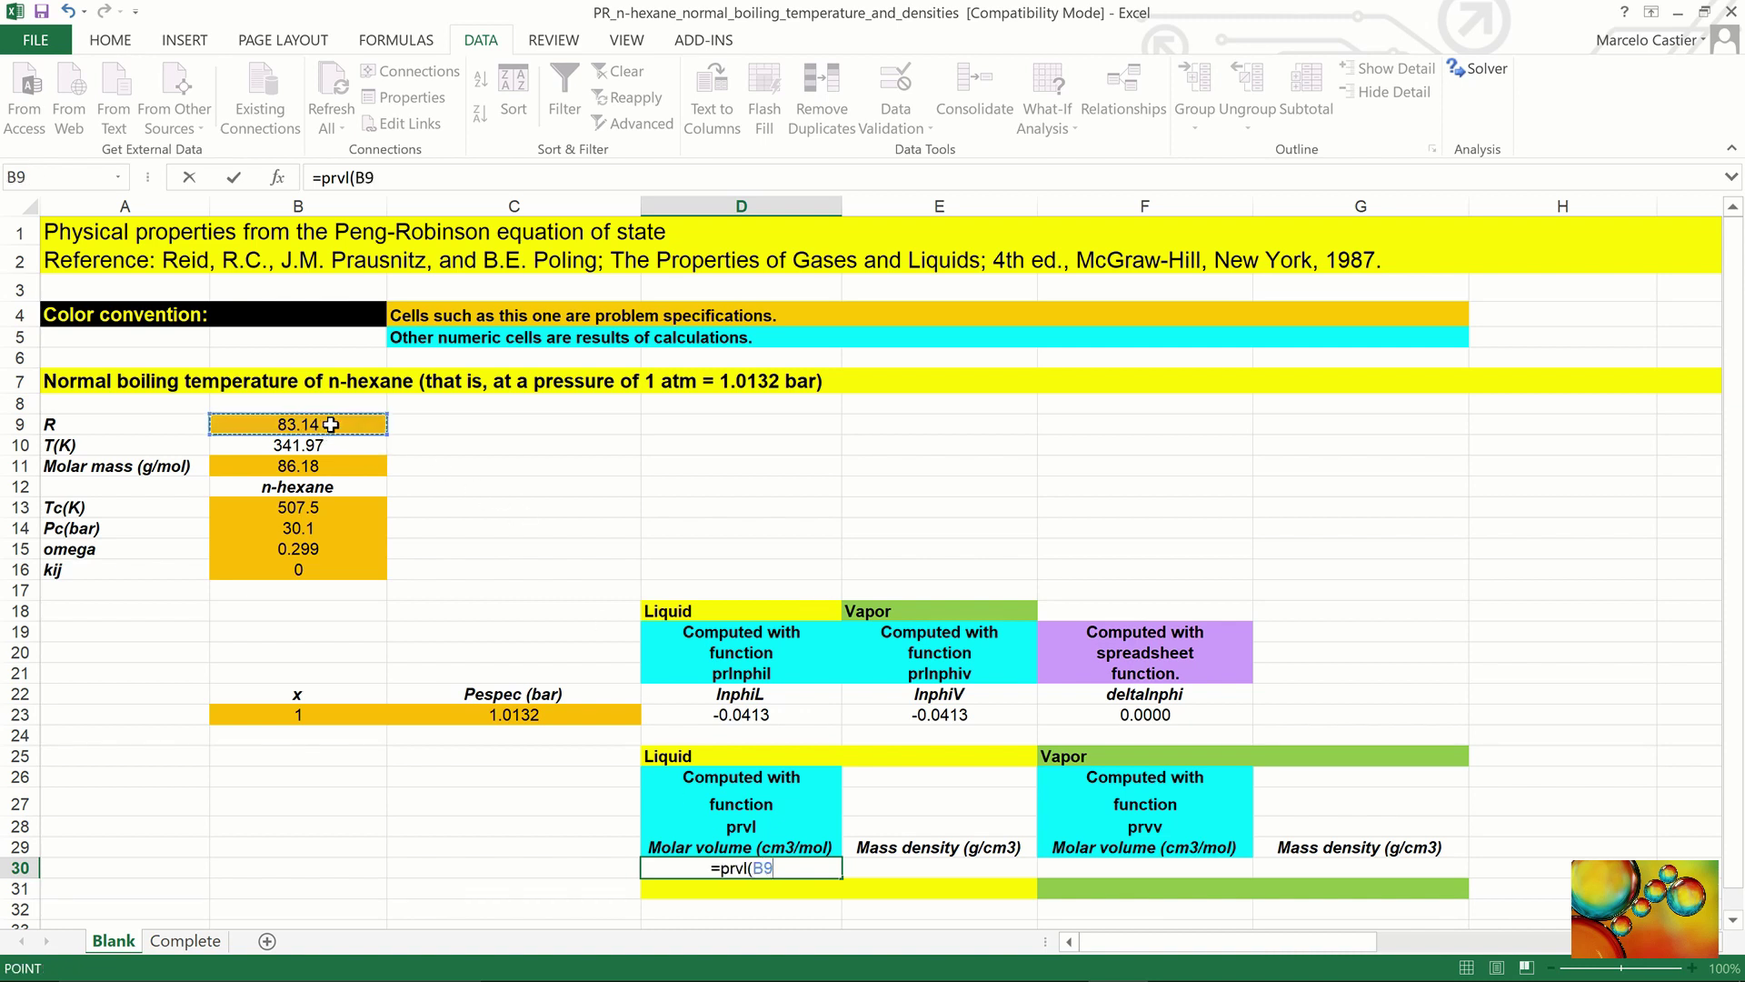
type(",")
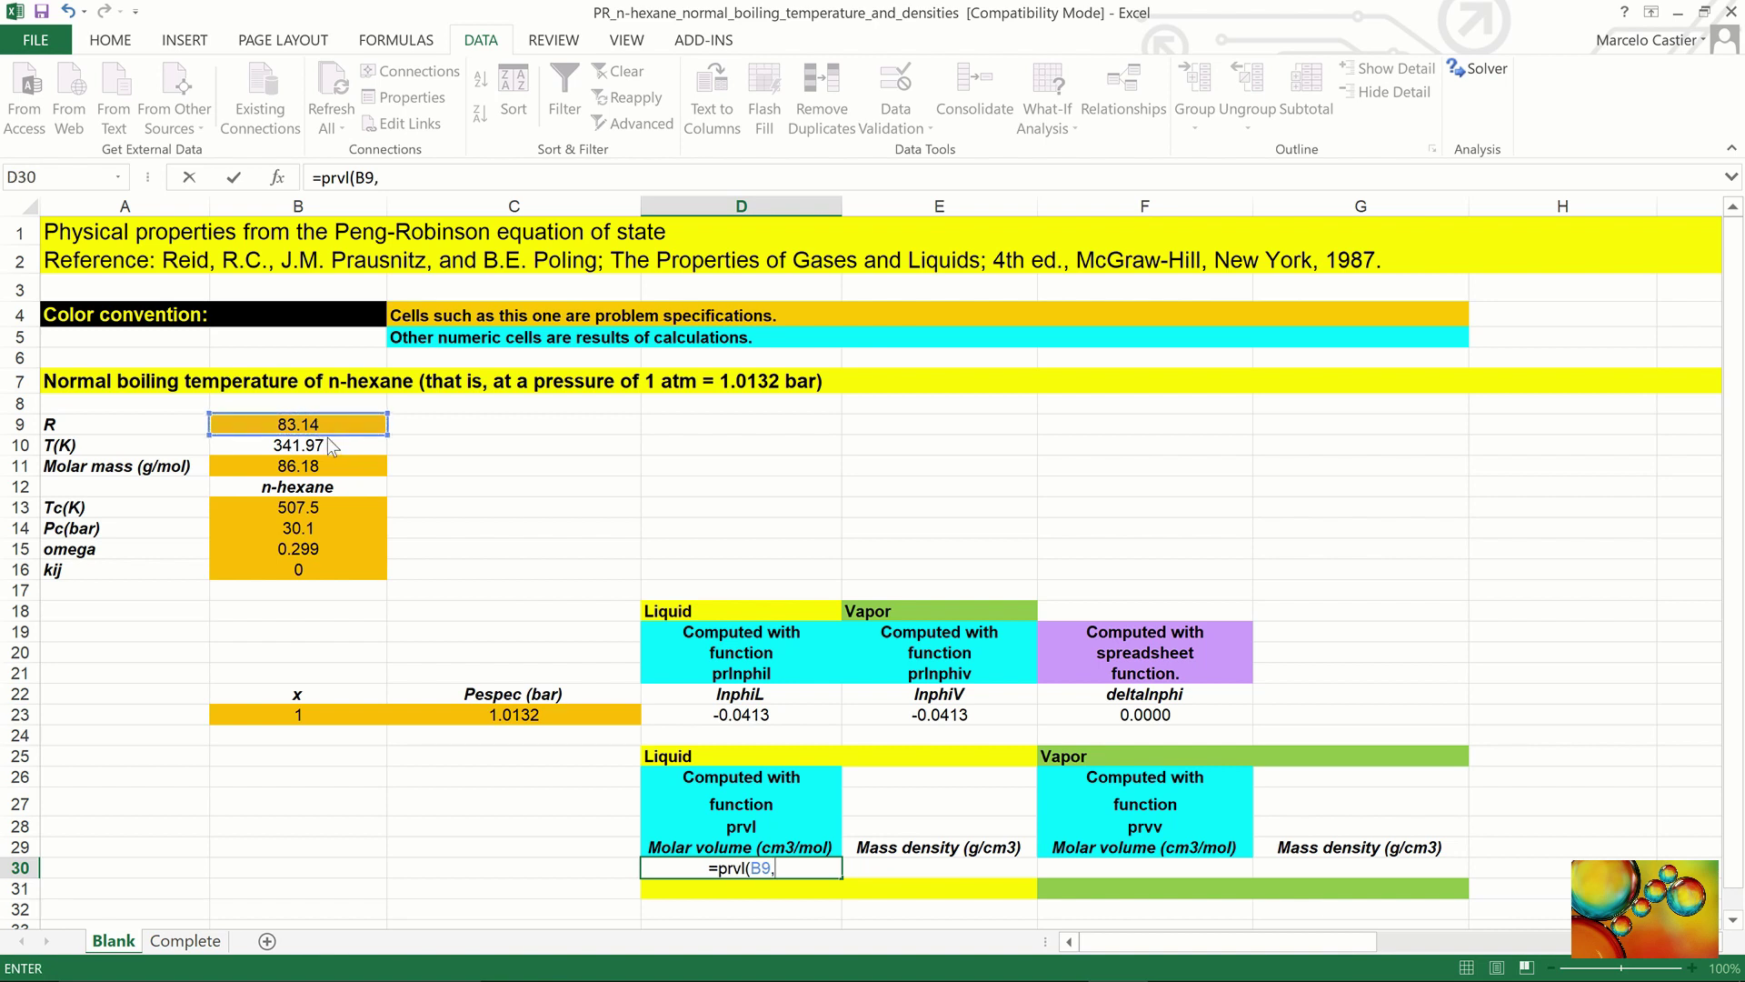
left_click(323, 447)
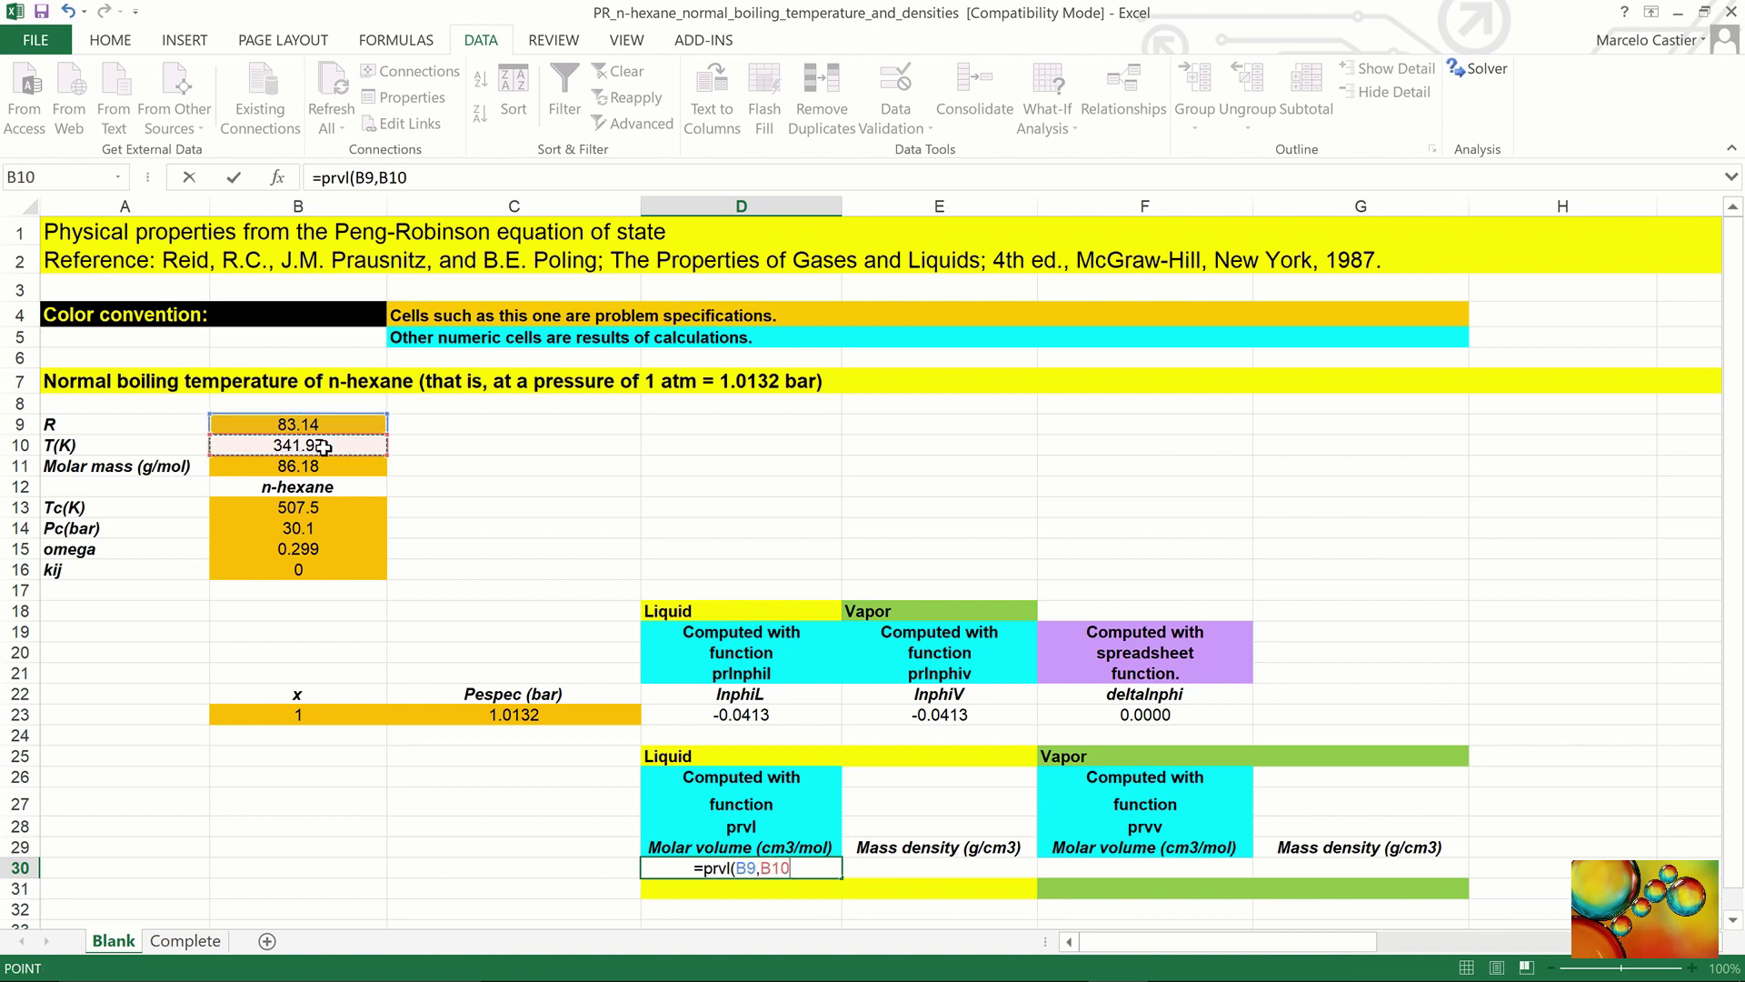
type(",")
left_click(525, 715)
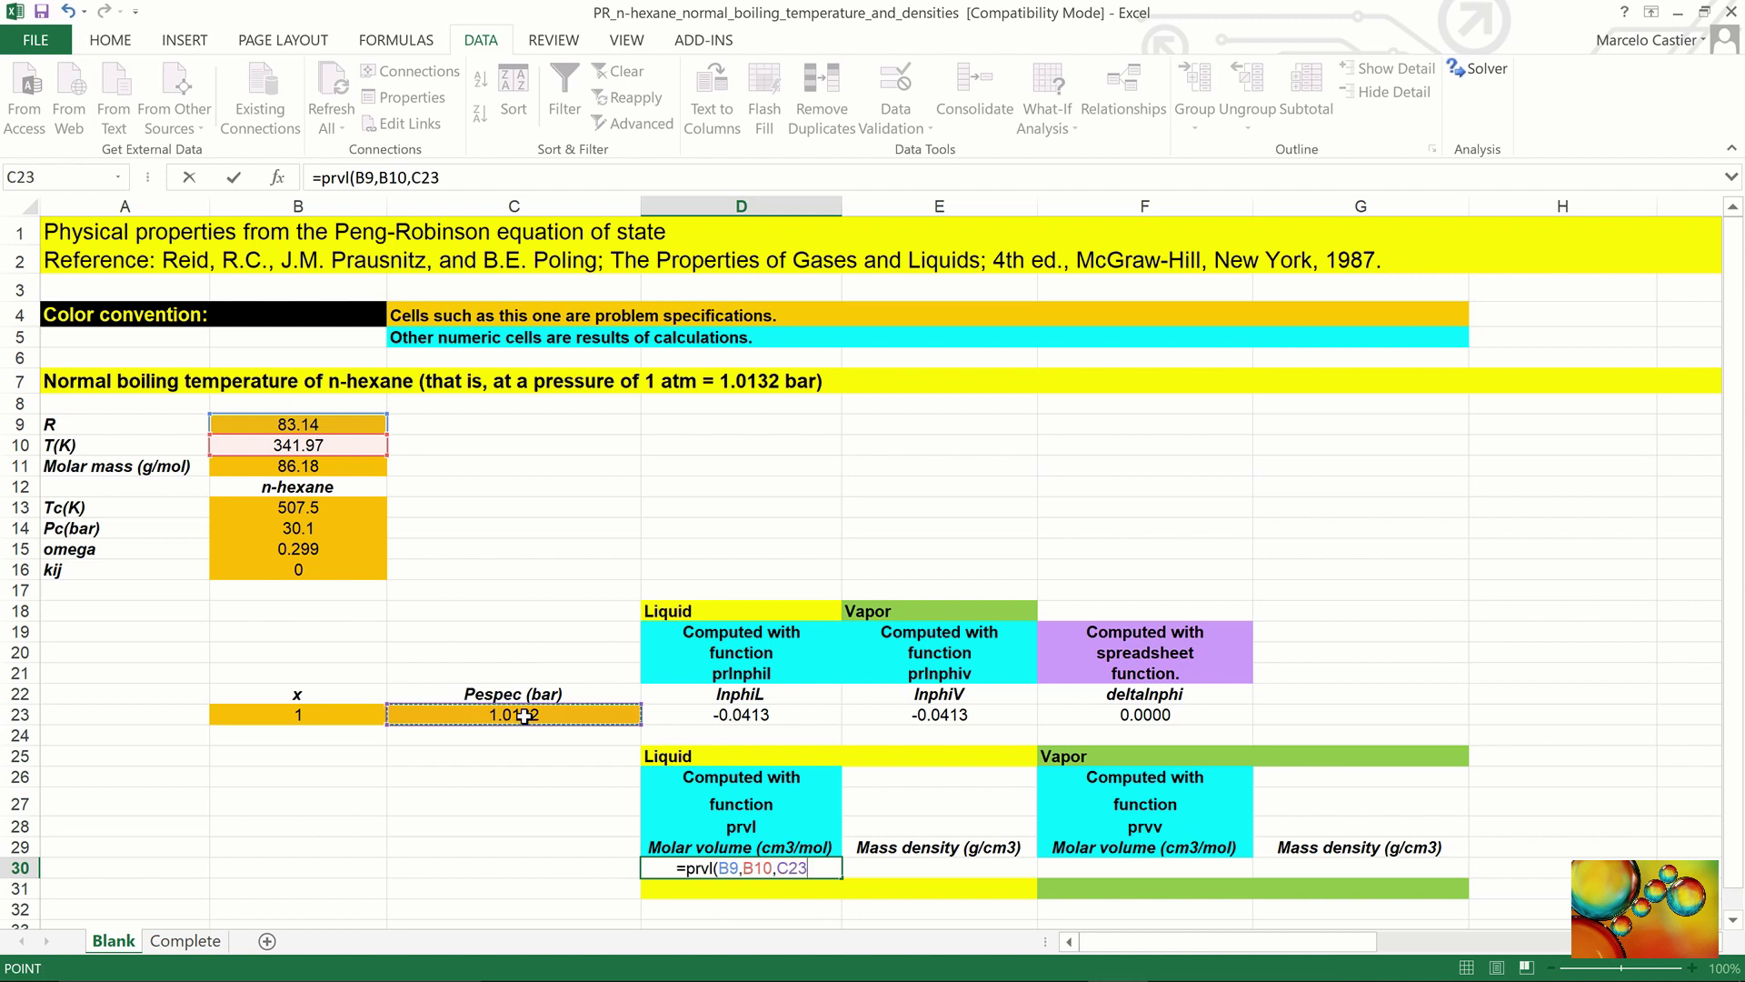
type(",")
left_click(349, 723)
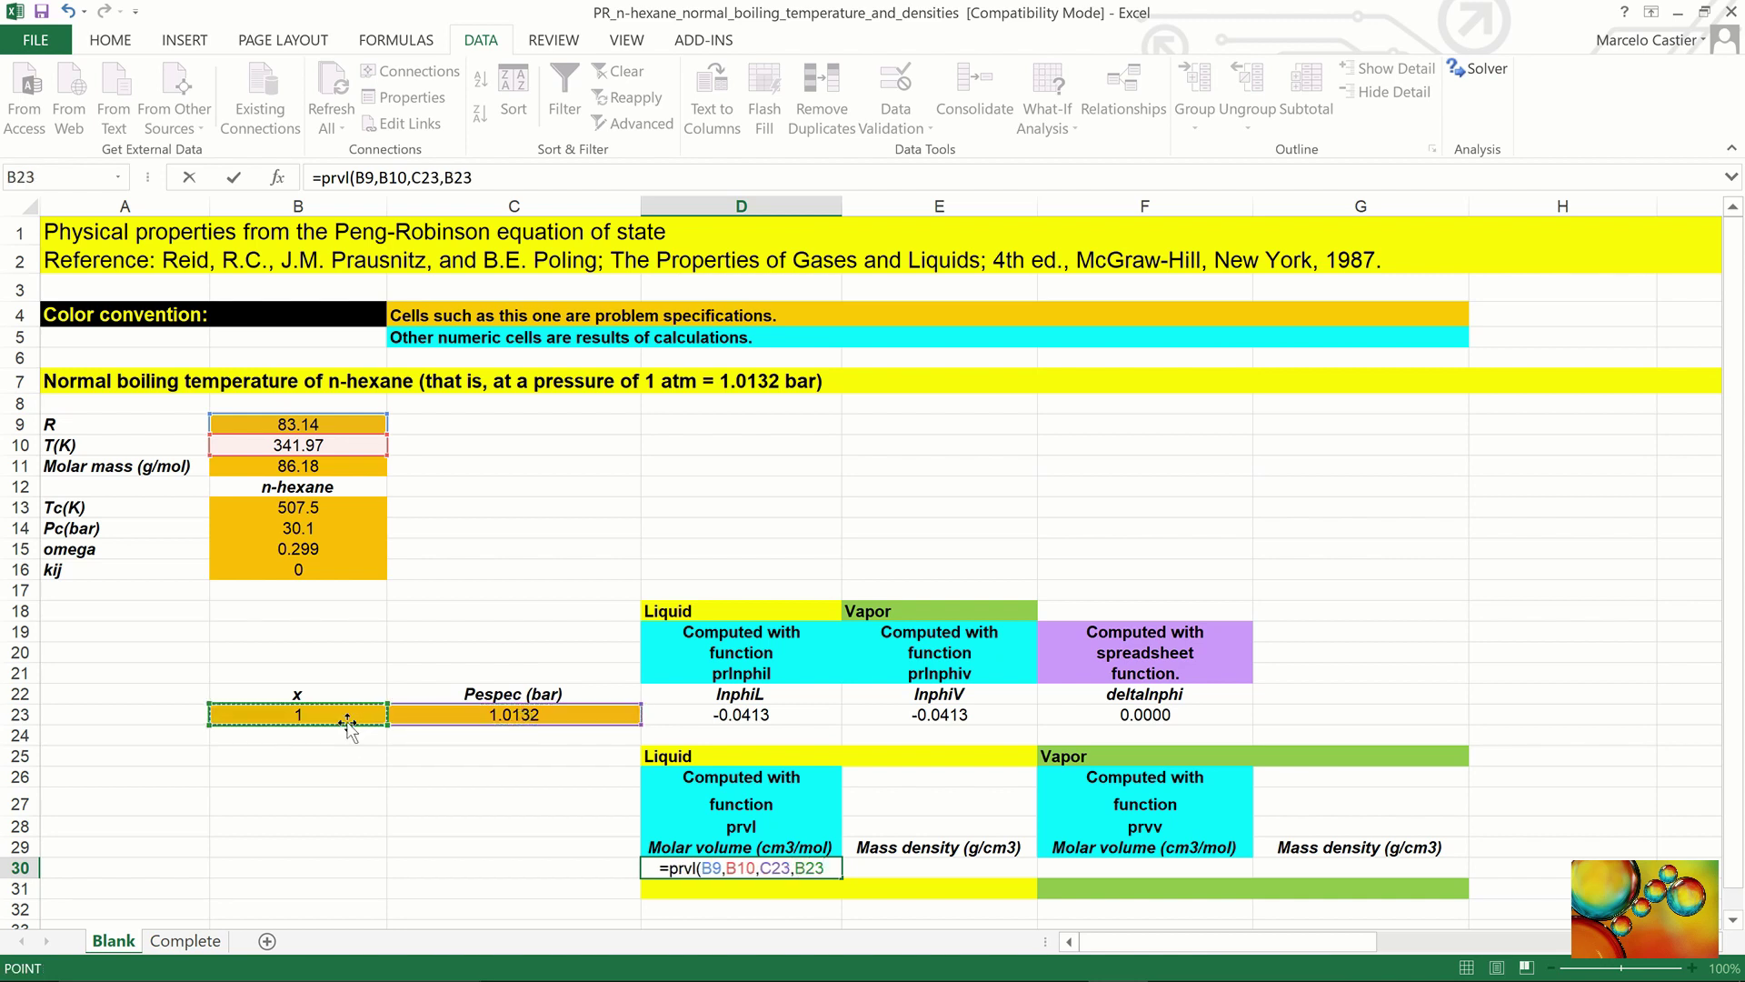
type(",")
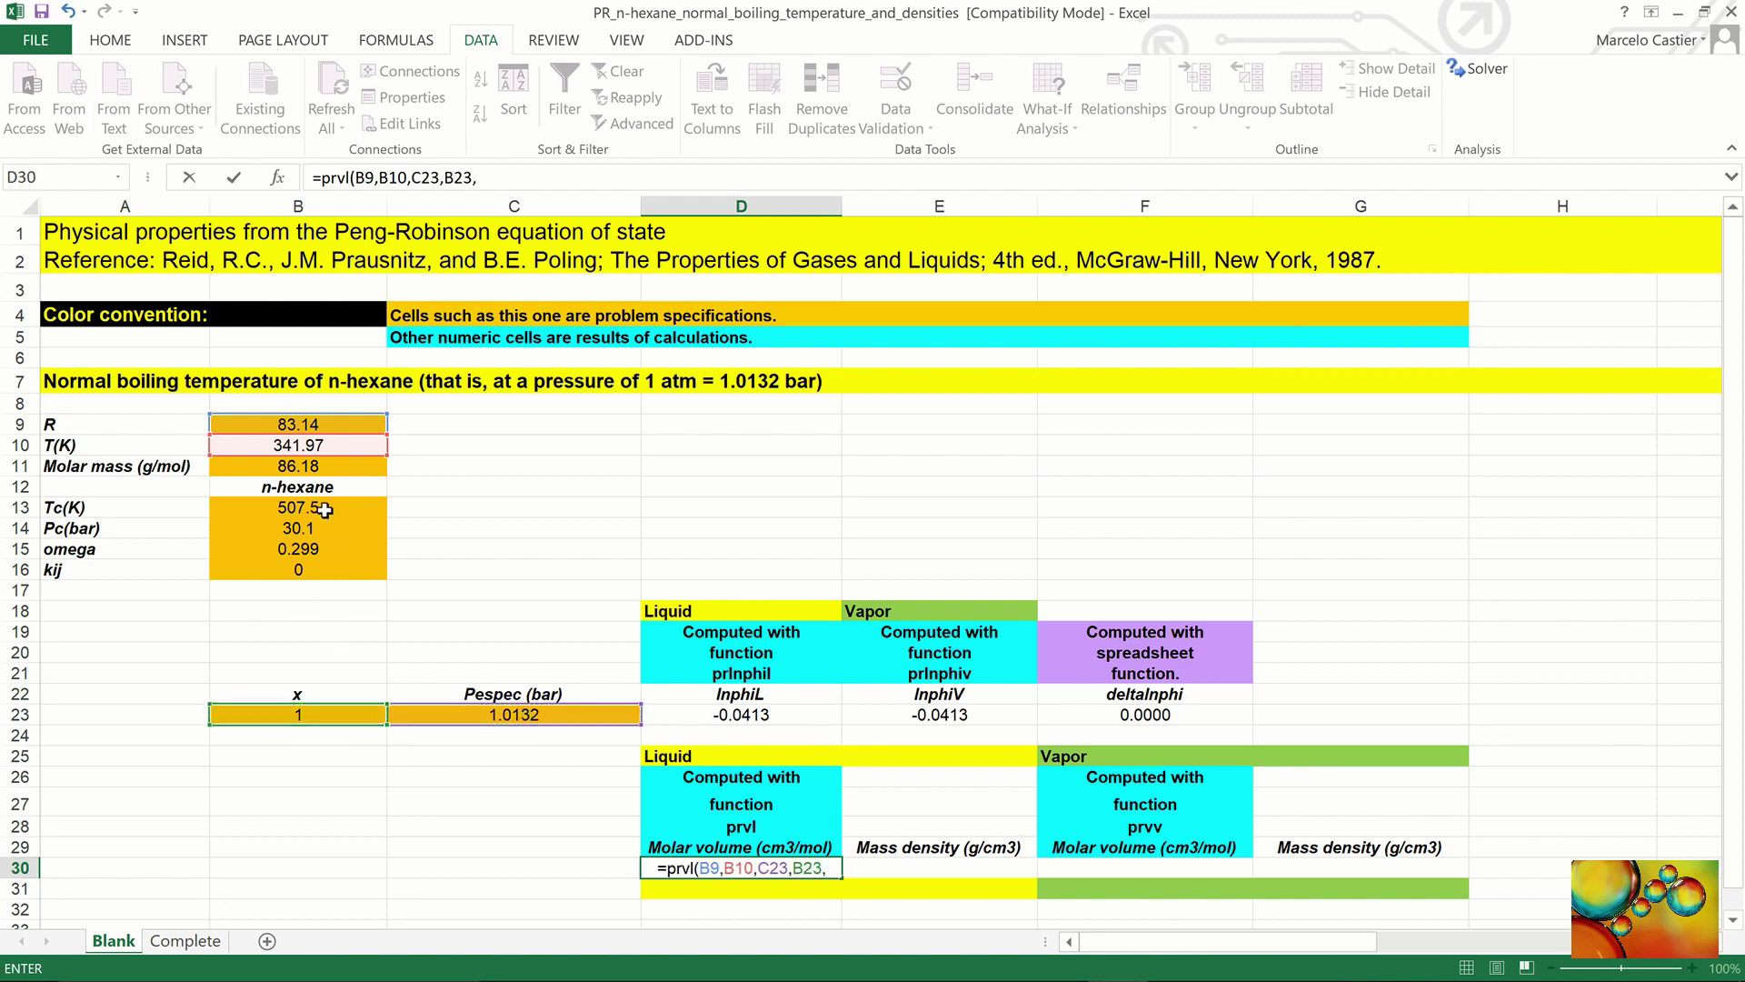
left_click_drag(324, 514, 307, 567)
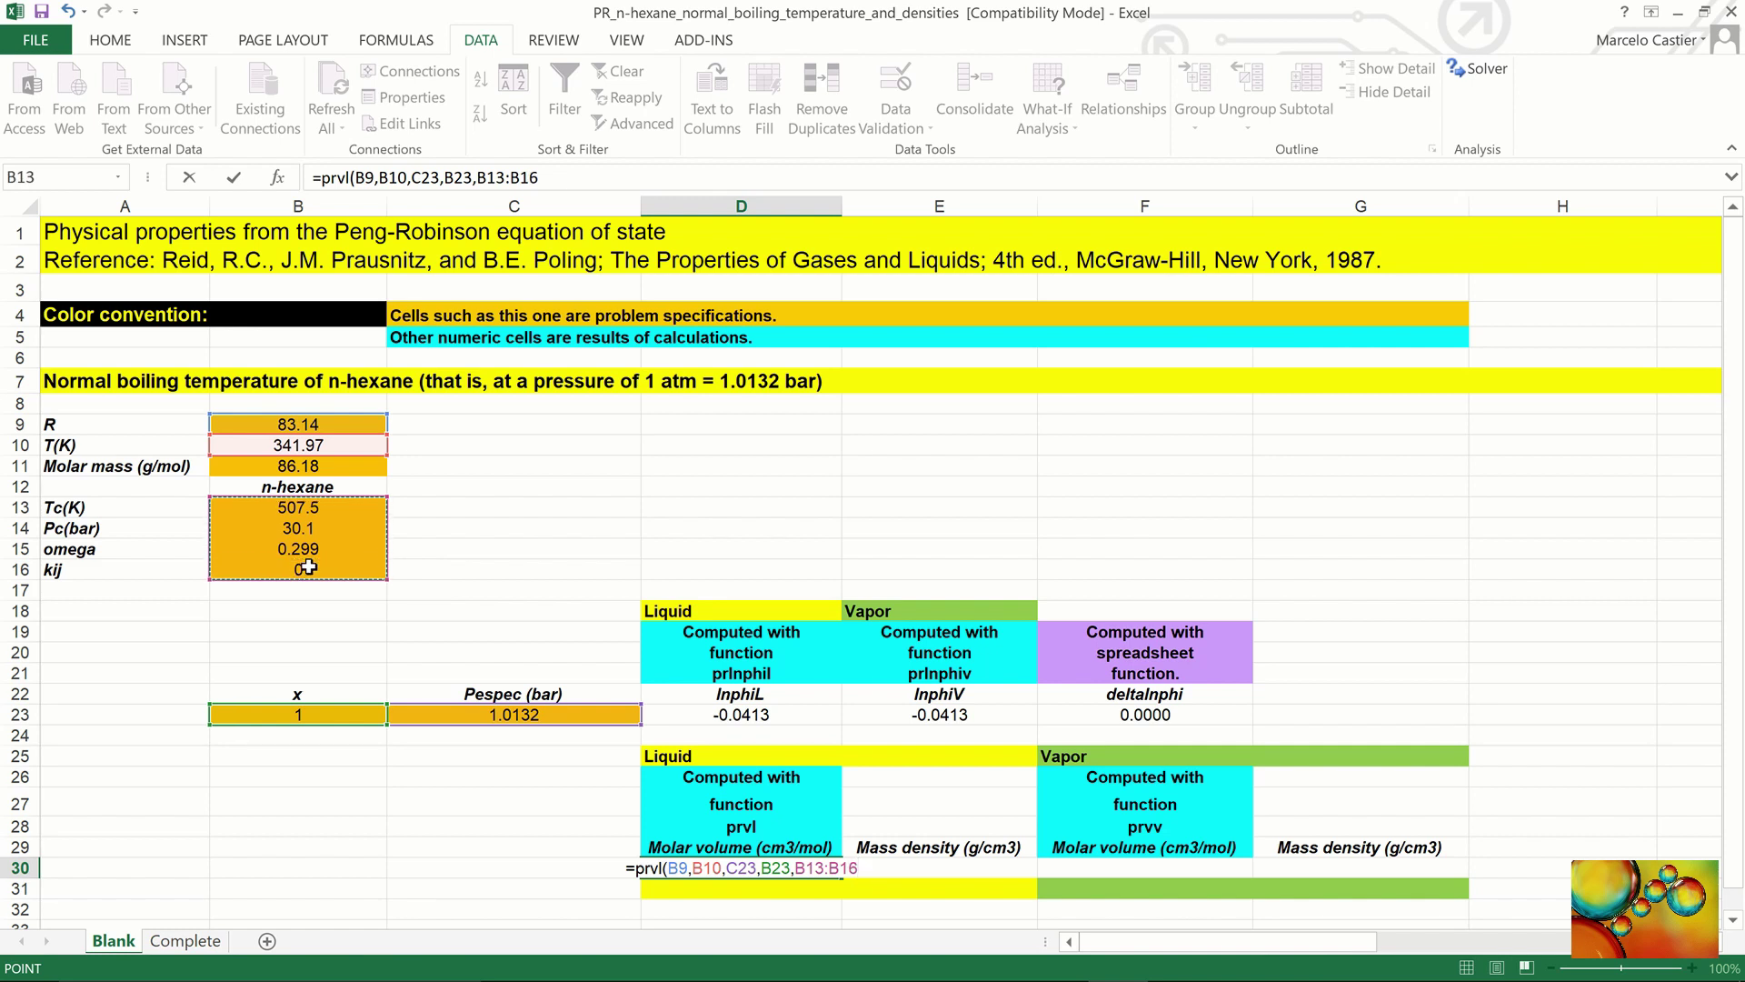
type(")")
key("Return")
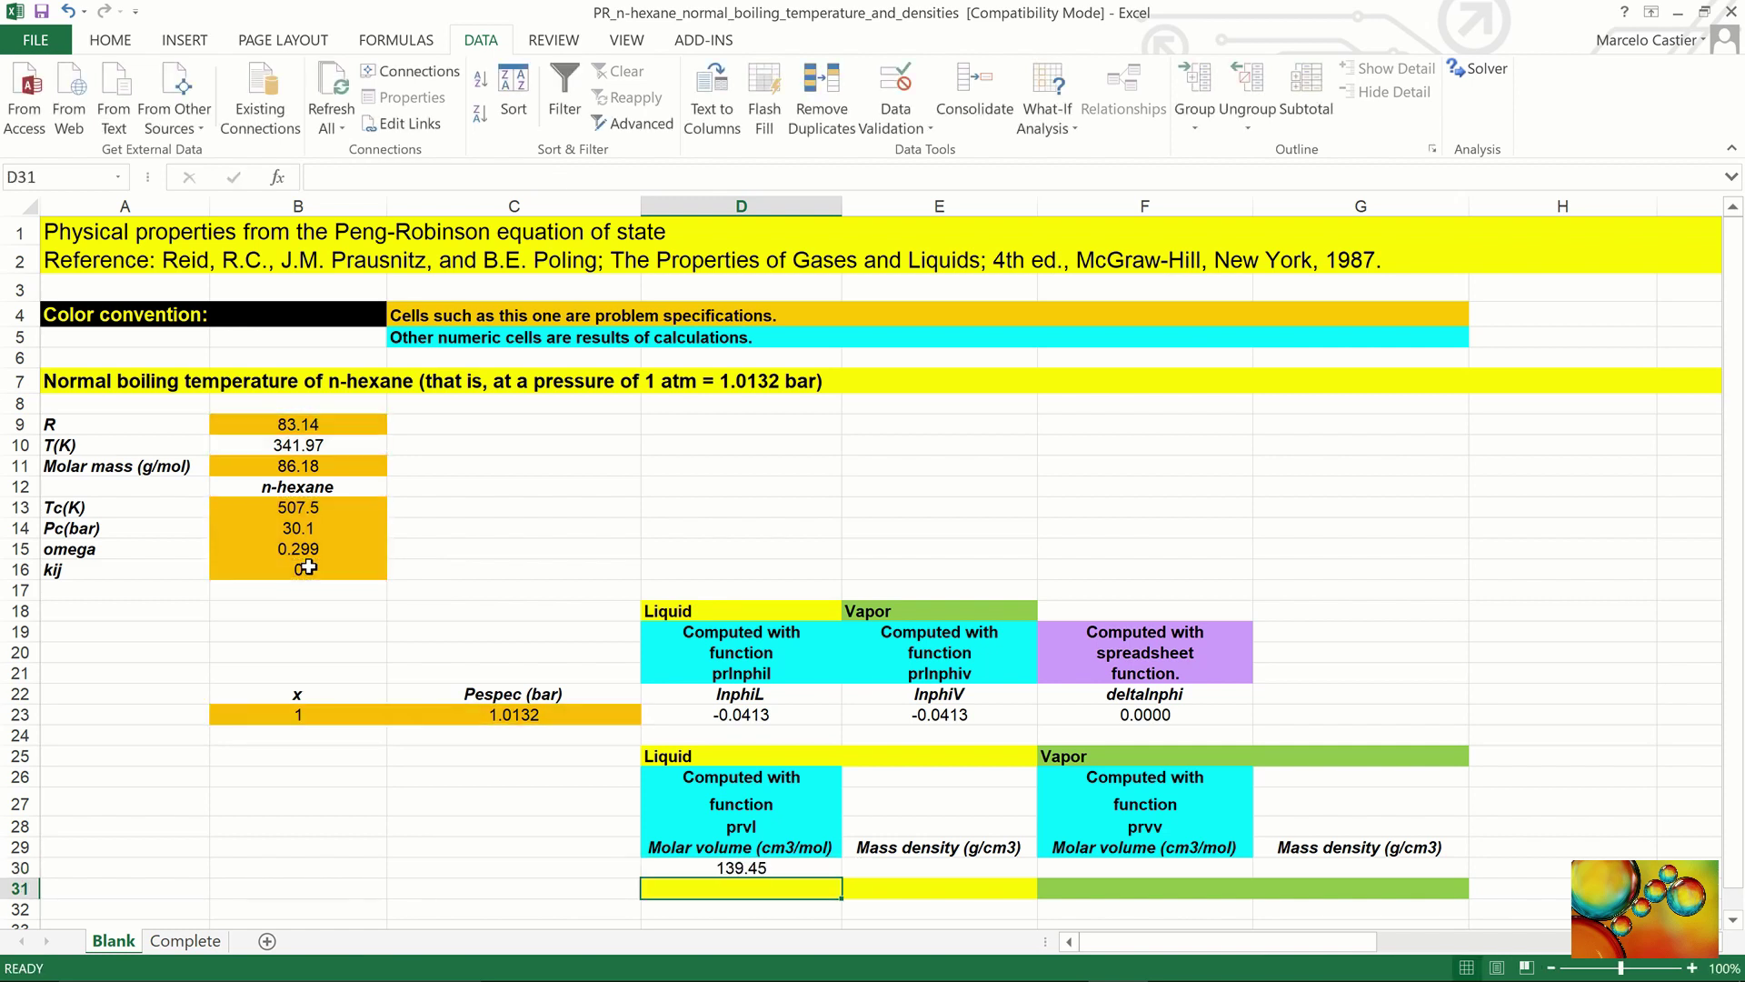
- Enter =B11/D30 in E30 for the liquid mass density, 0.6180 g/cm3
left_click(980, 872)
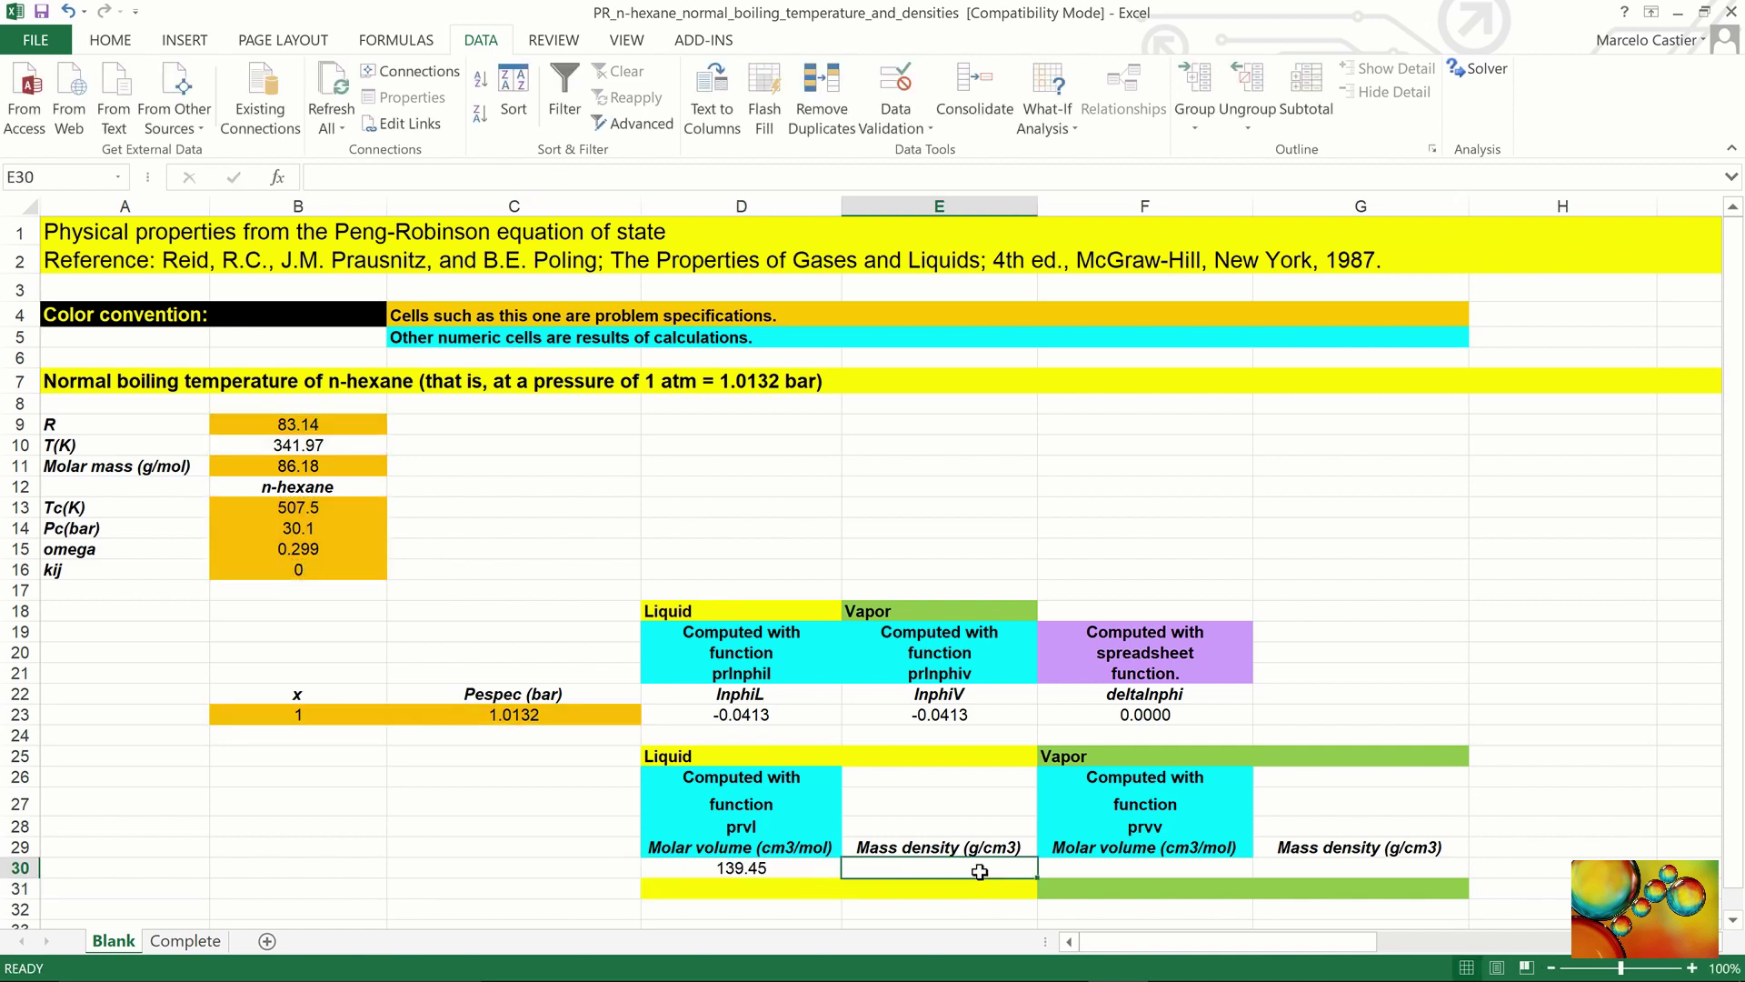
type("=")
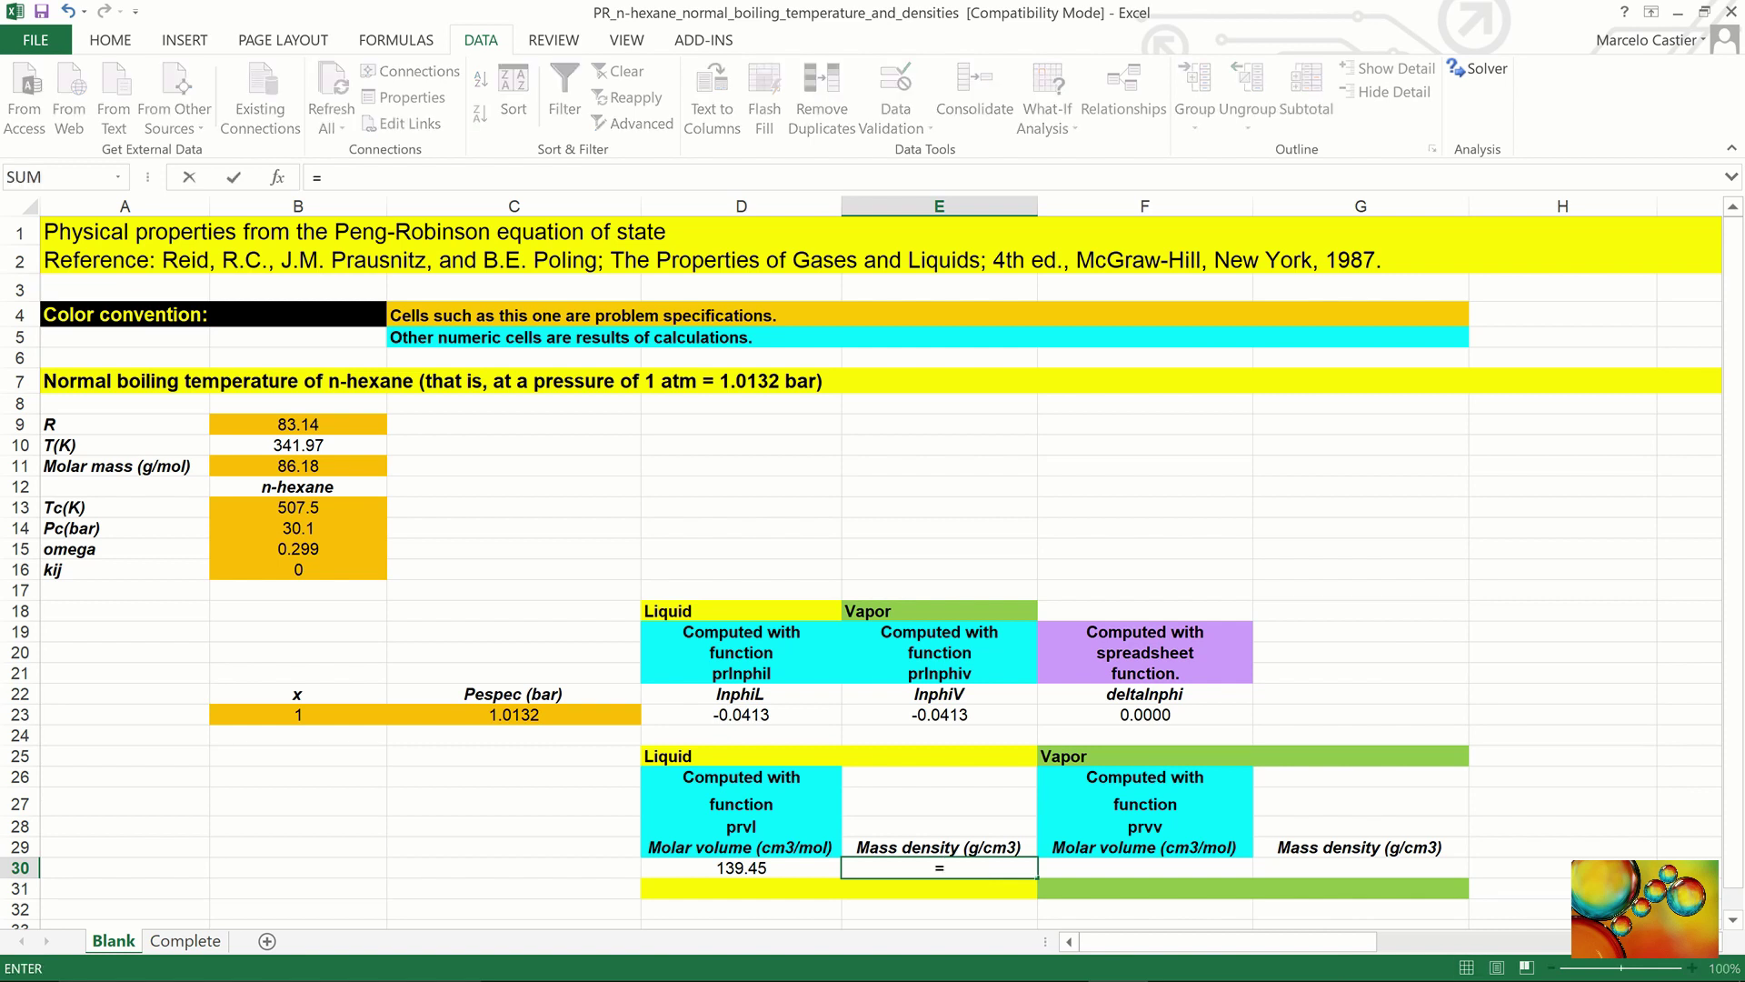
left_click(327, 467)
type("/")
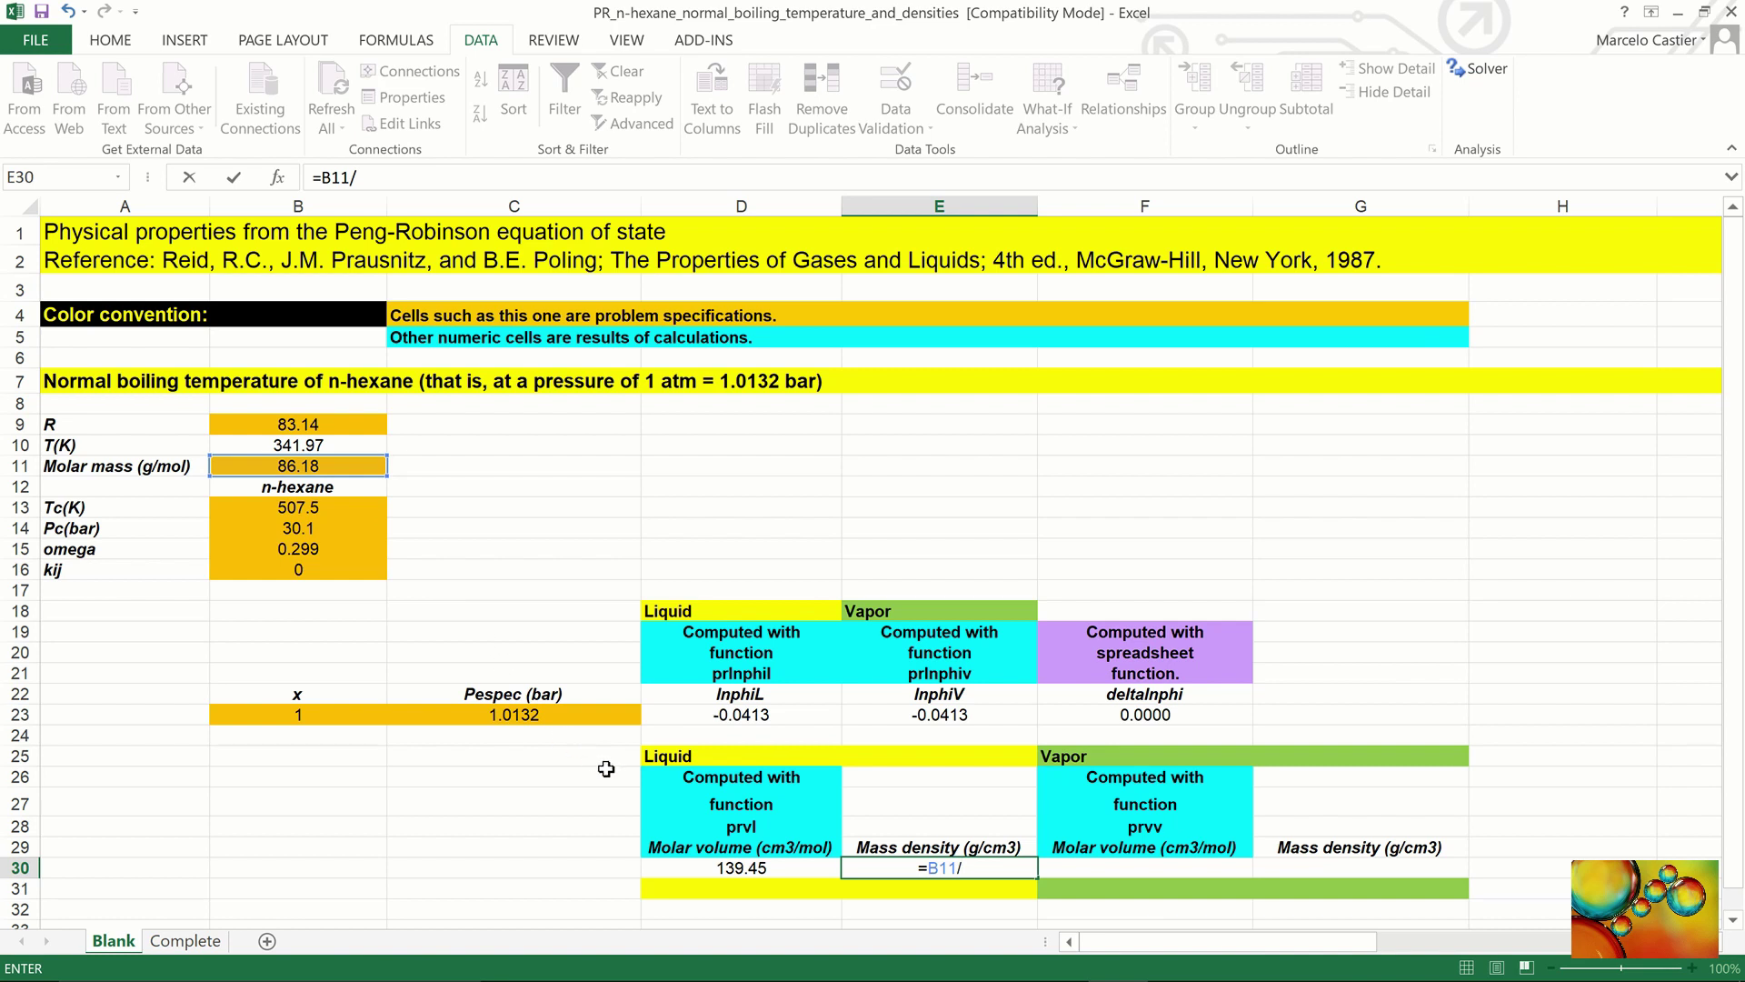
left_click(697, 867)
key("ctrl+Return")
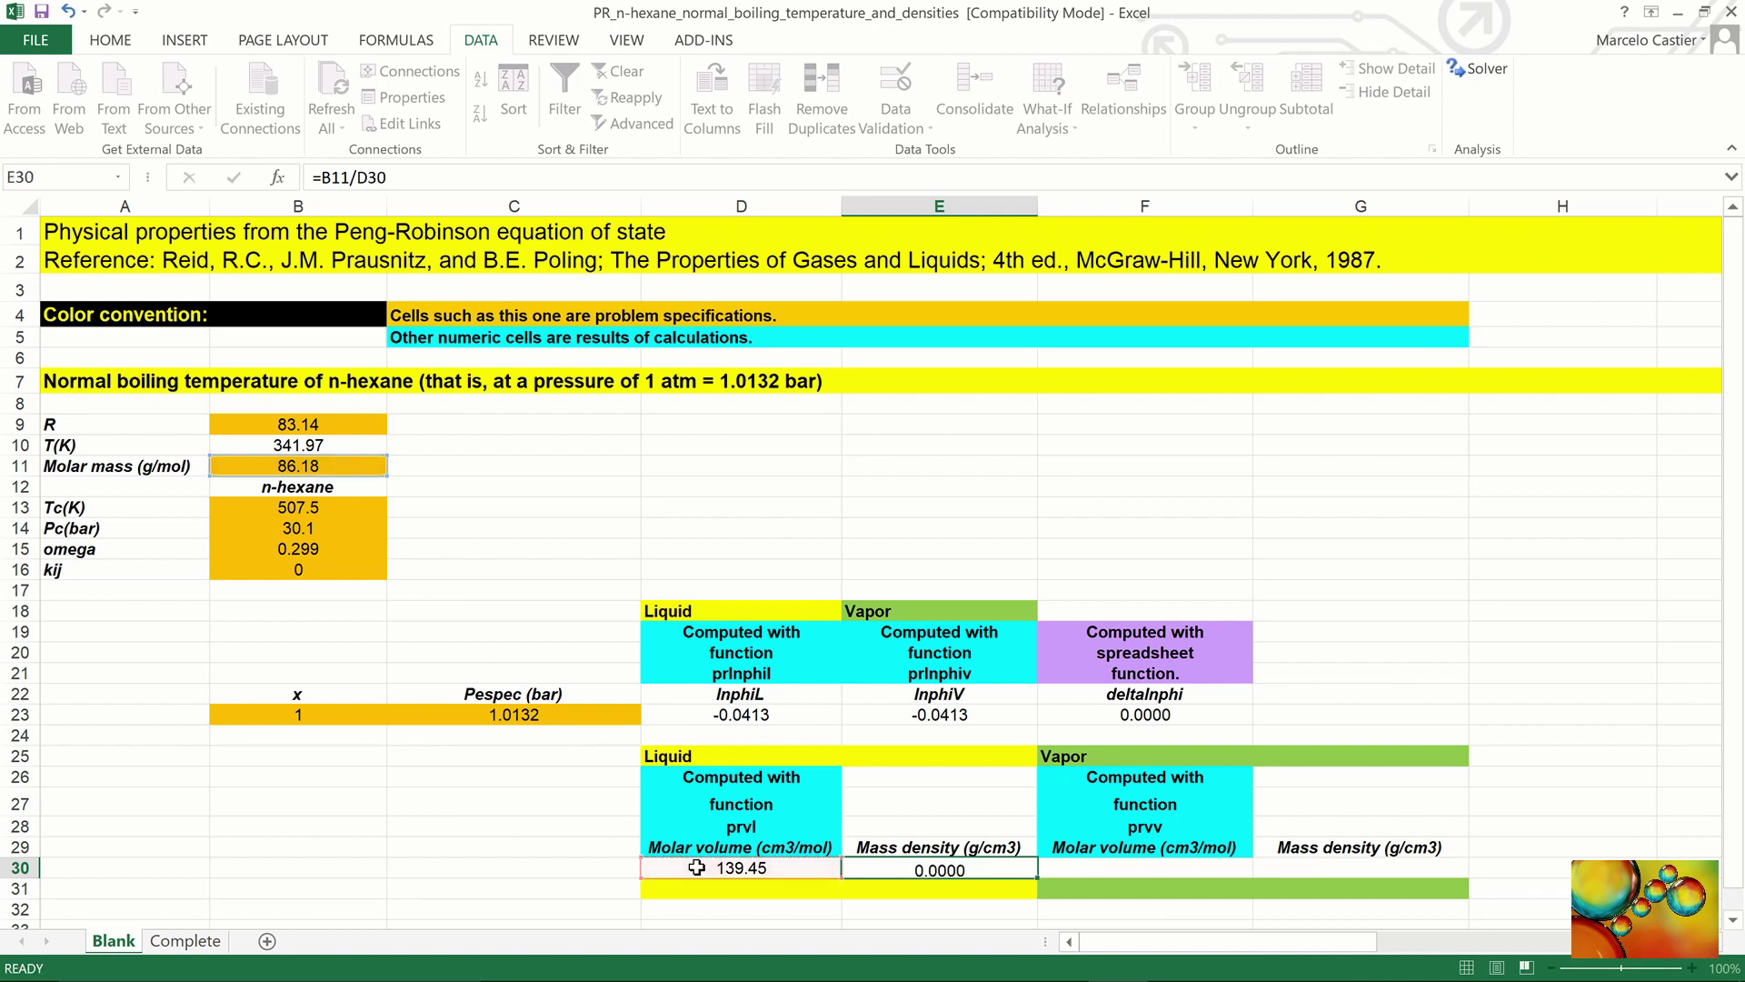
- Enter =prvv(B9,B10,C23,B23,B13:B16) in F30, giving 26883.5 cm3/mol
left_click(1110, 871)
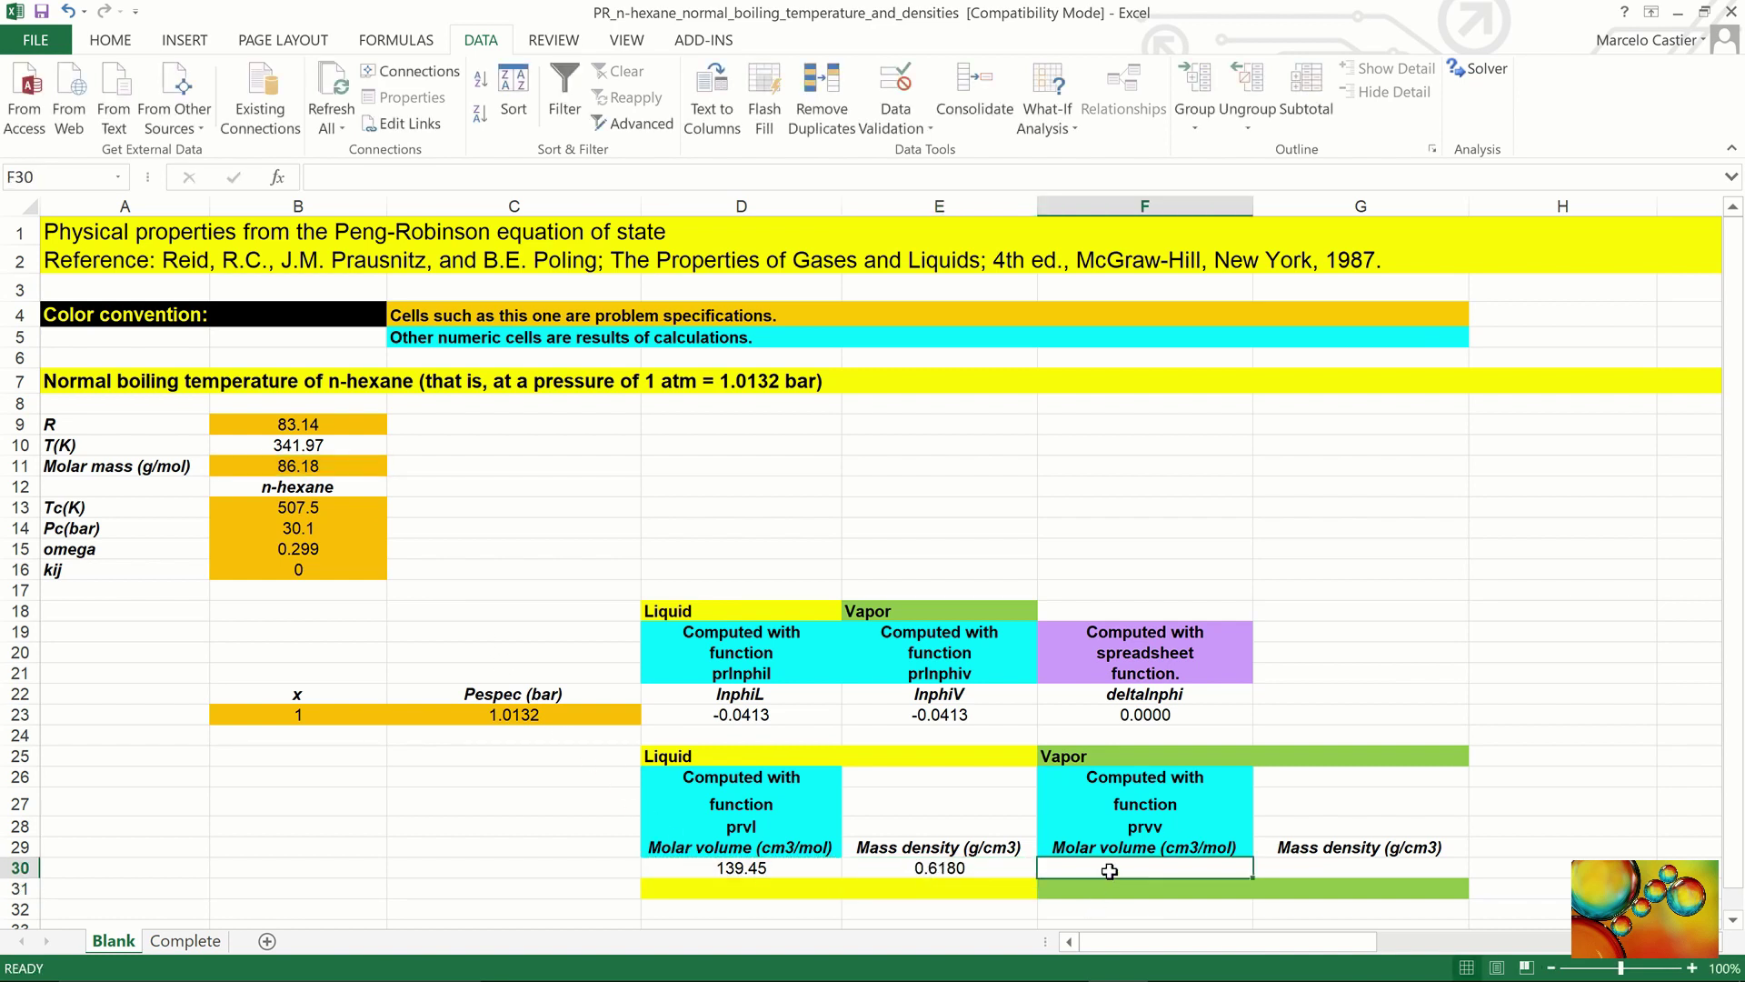
type("=")
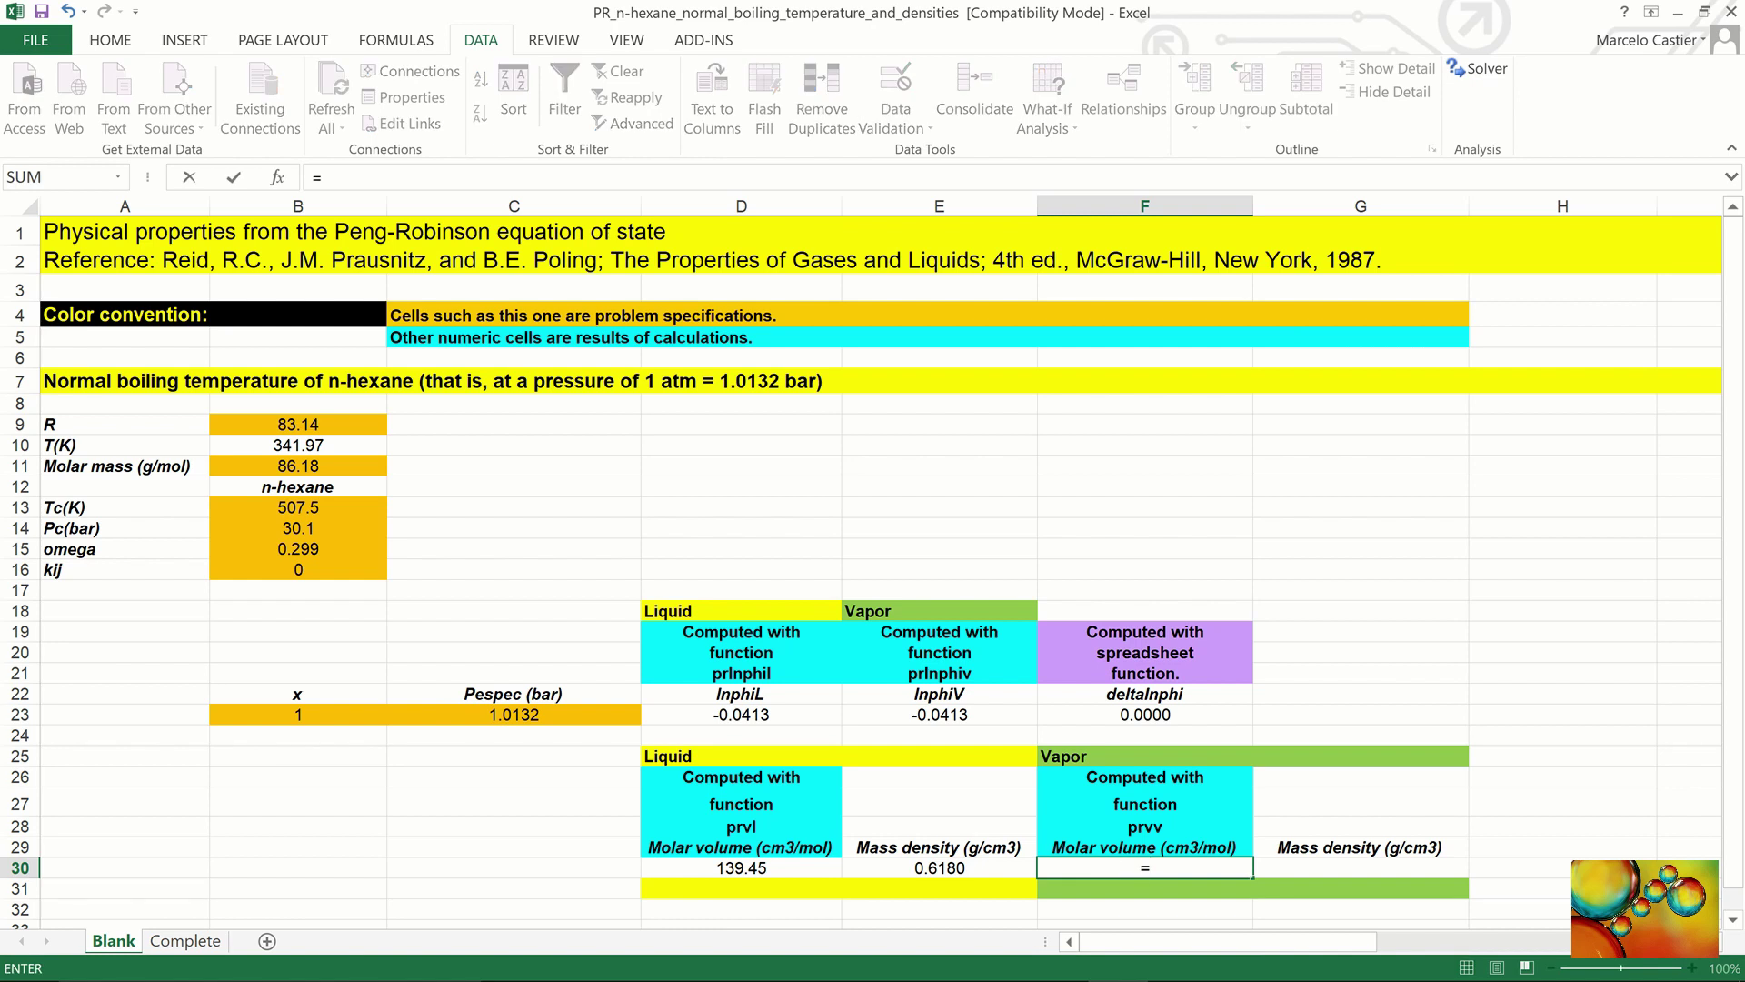
type("prvv")
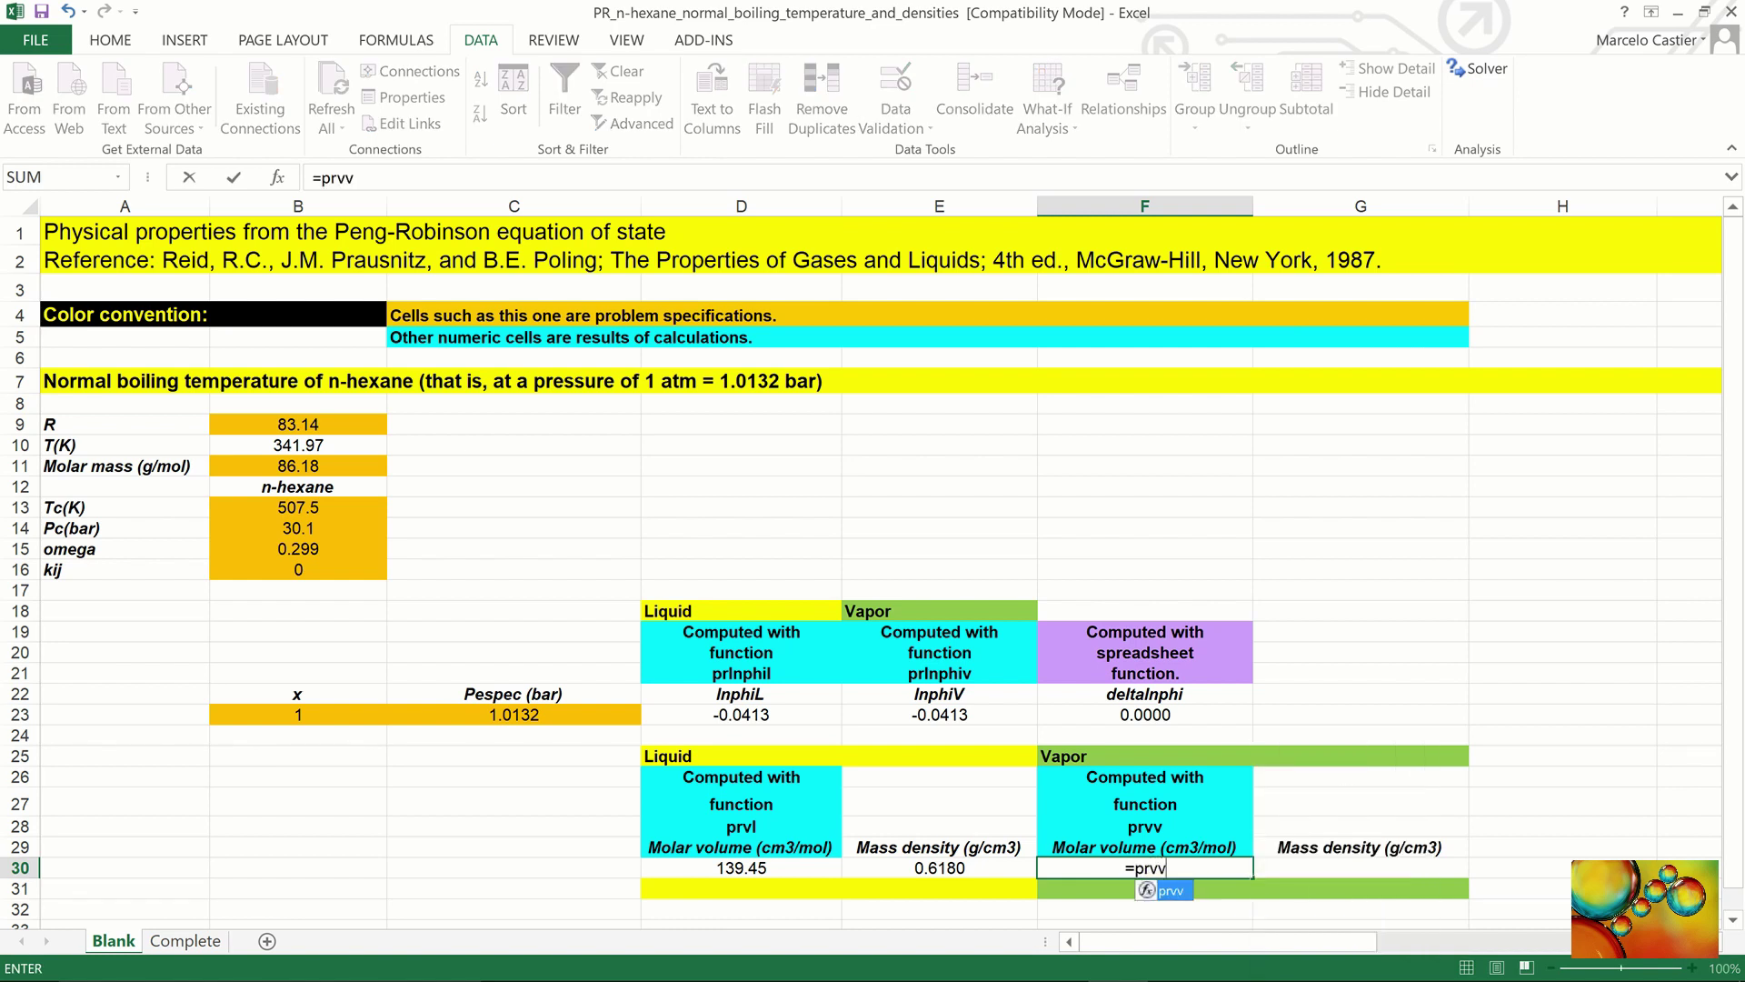
type("(")
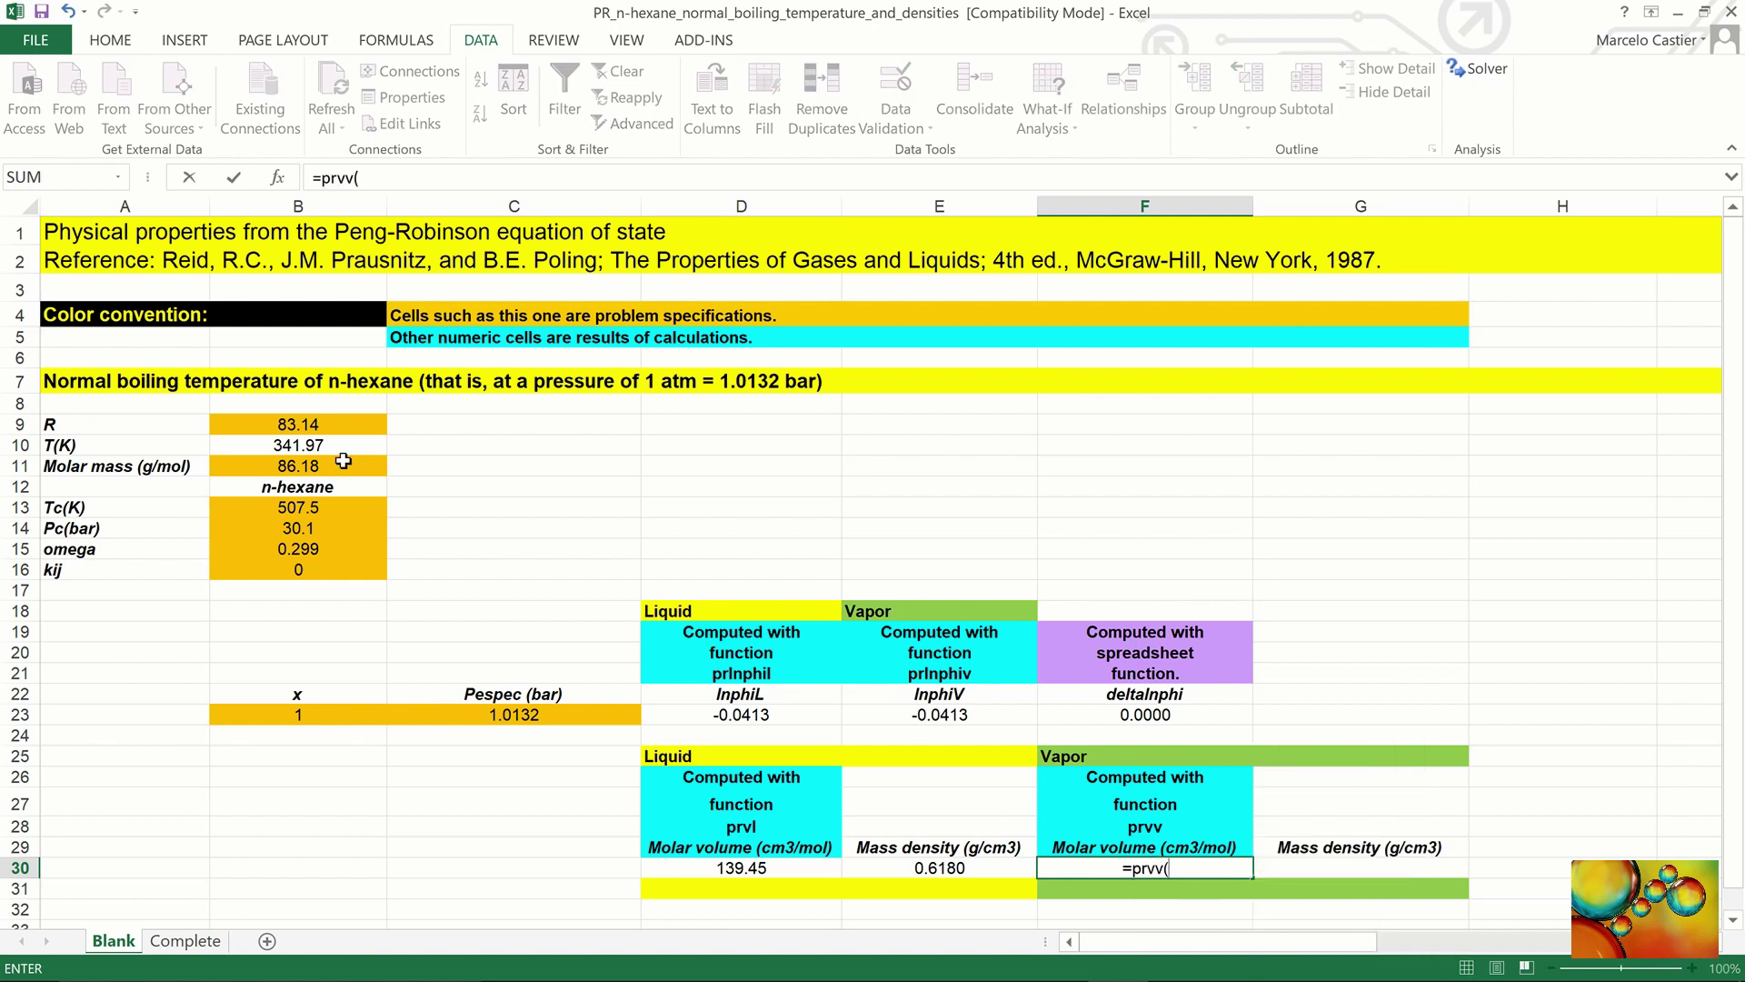
left_click(317, 429)
type(",")
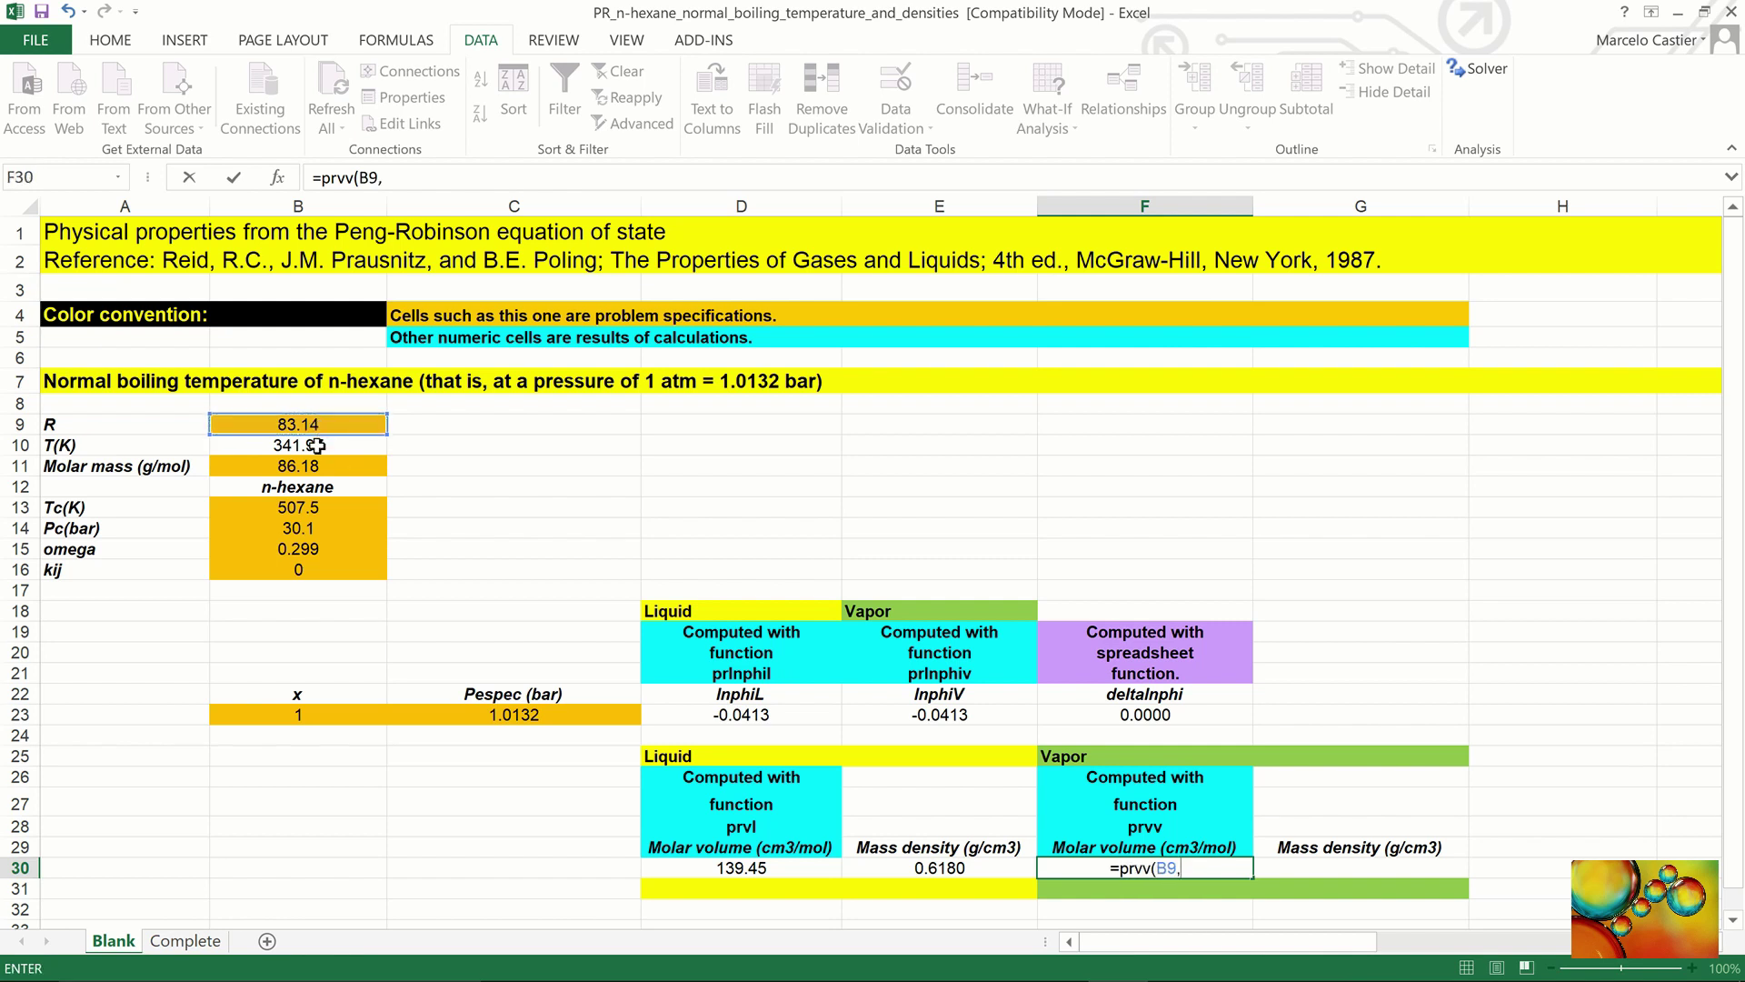
left_click(316, 445)
type(",")
left_click(510, 714)
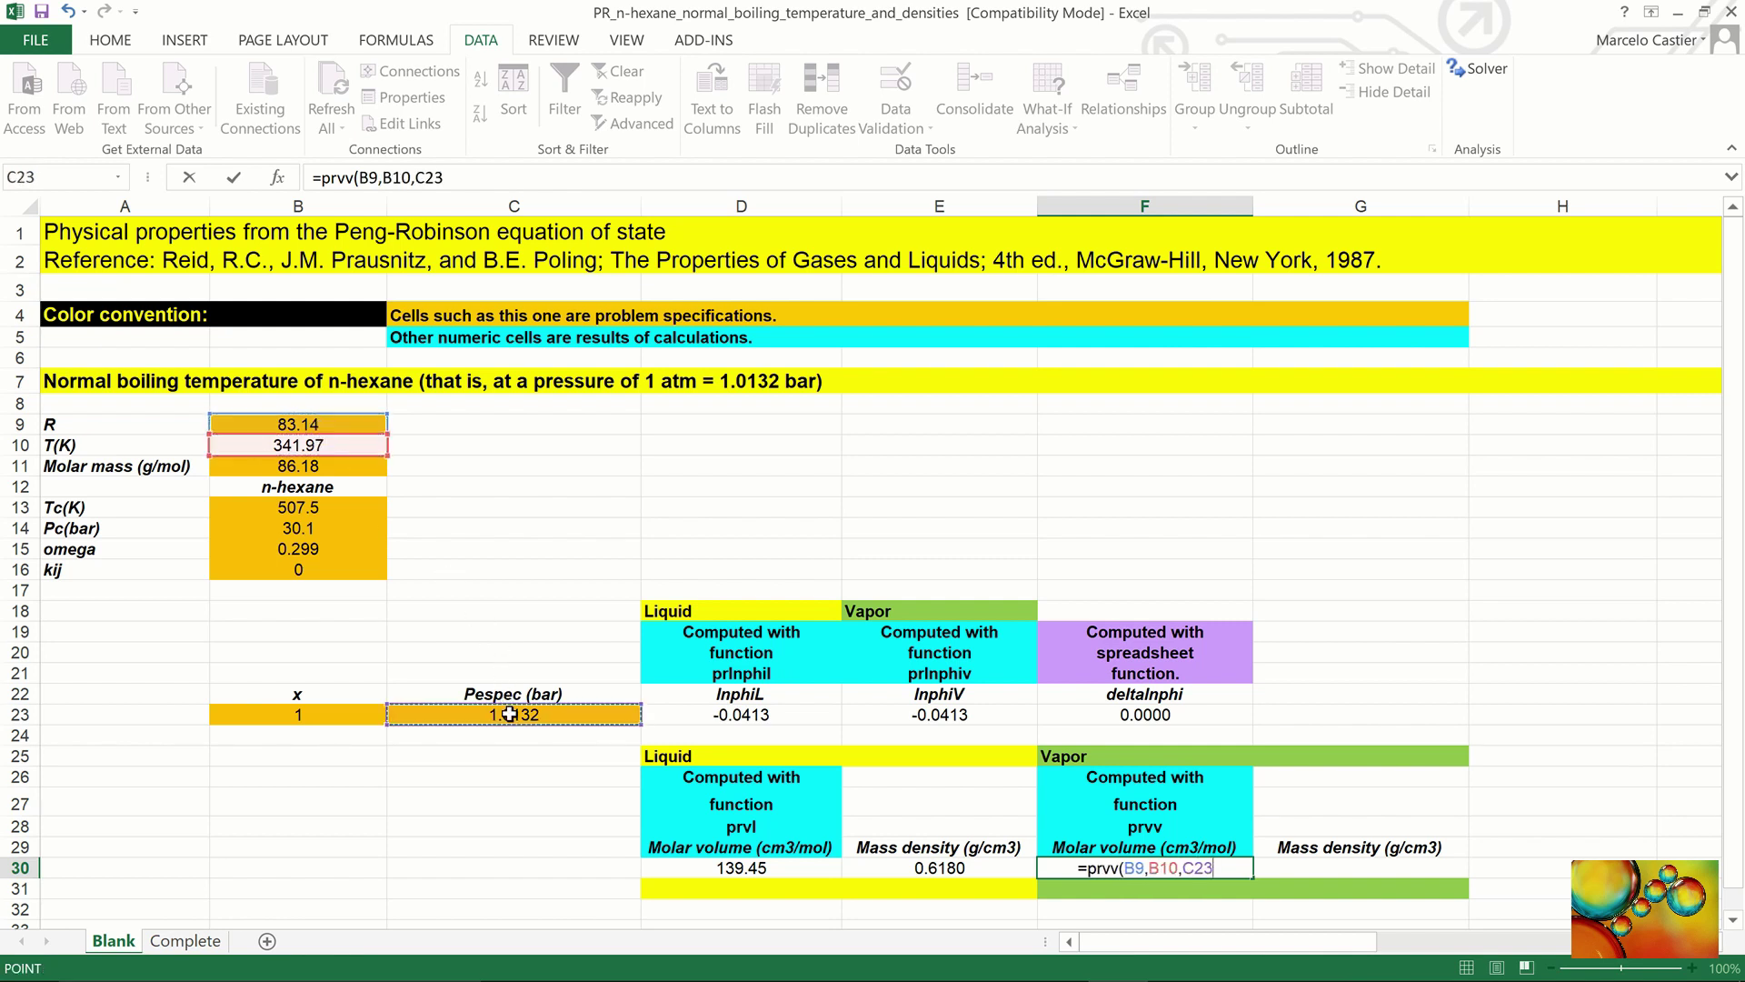
type(",")
left_click(329, 715)
type(",")
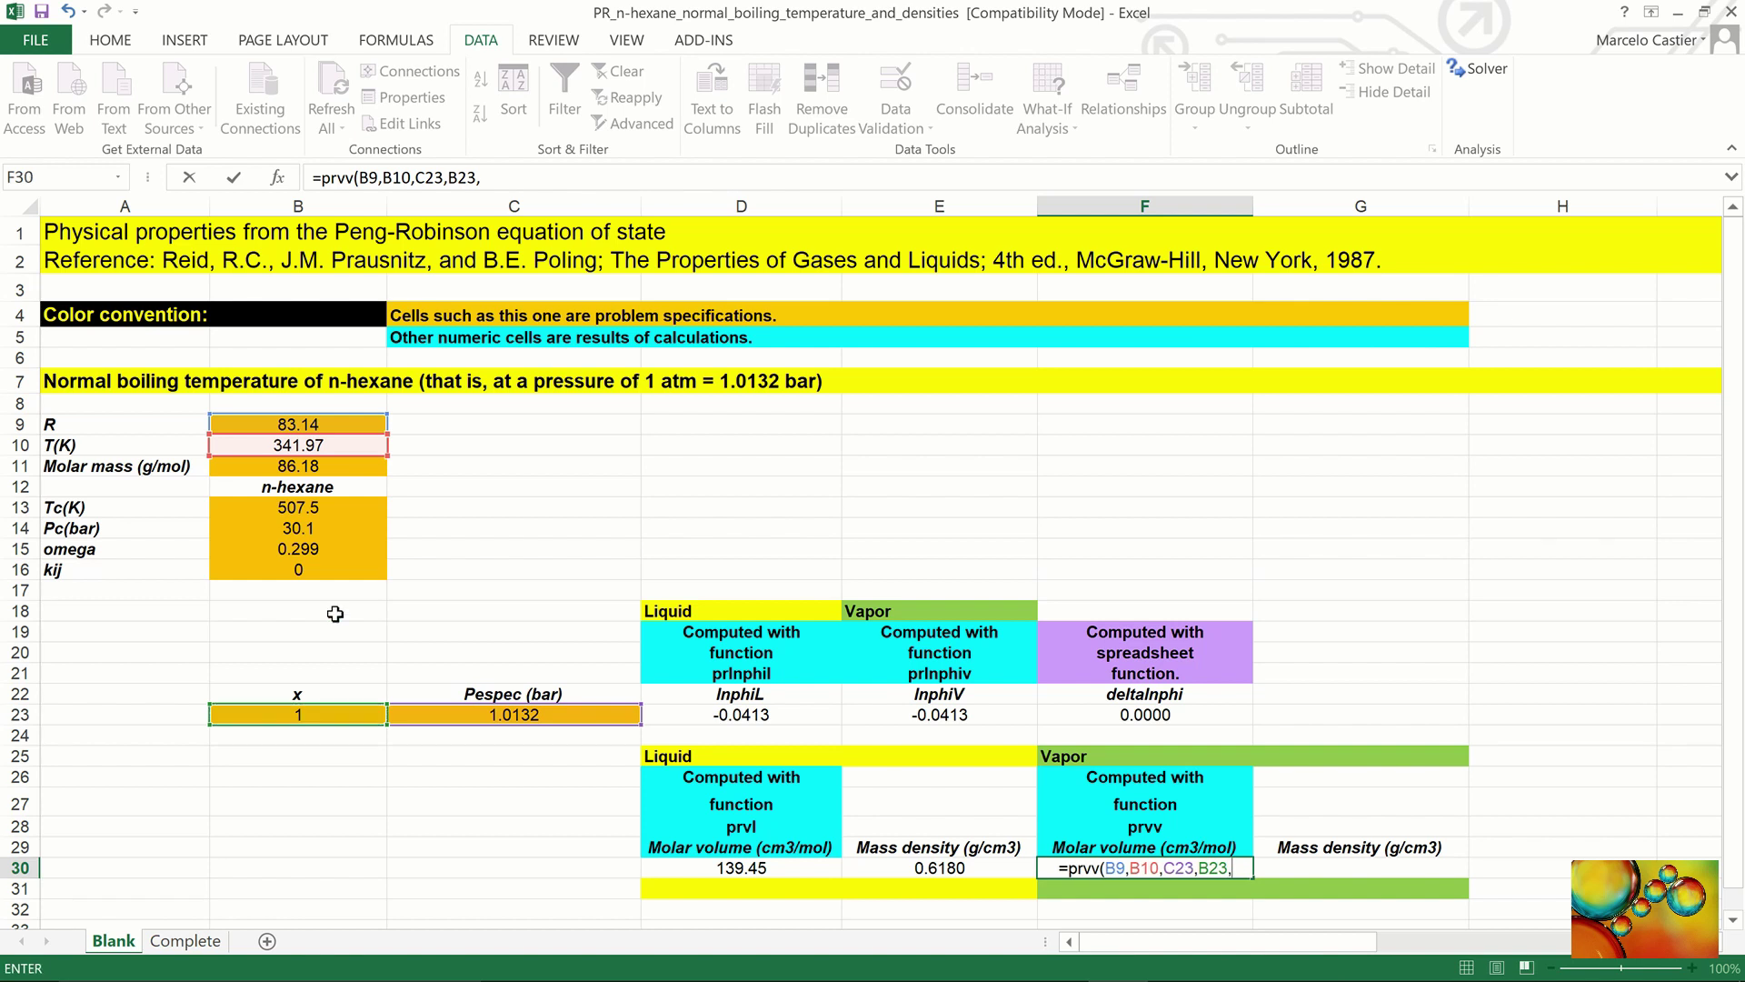
left_click_drag(336, 509, 321, 568)
type(")")
key("Return")
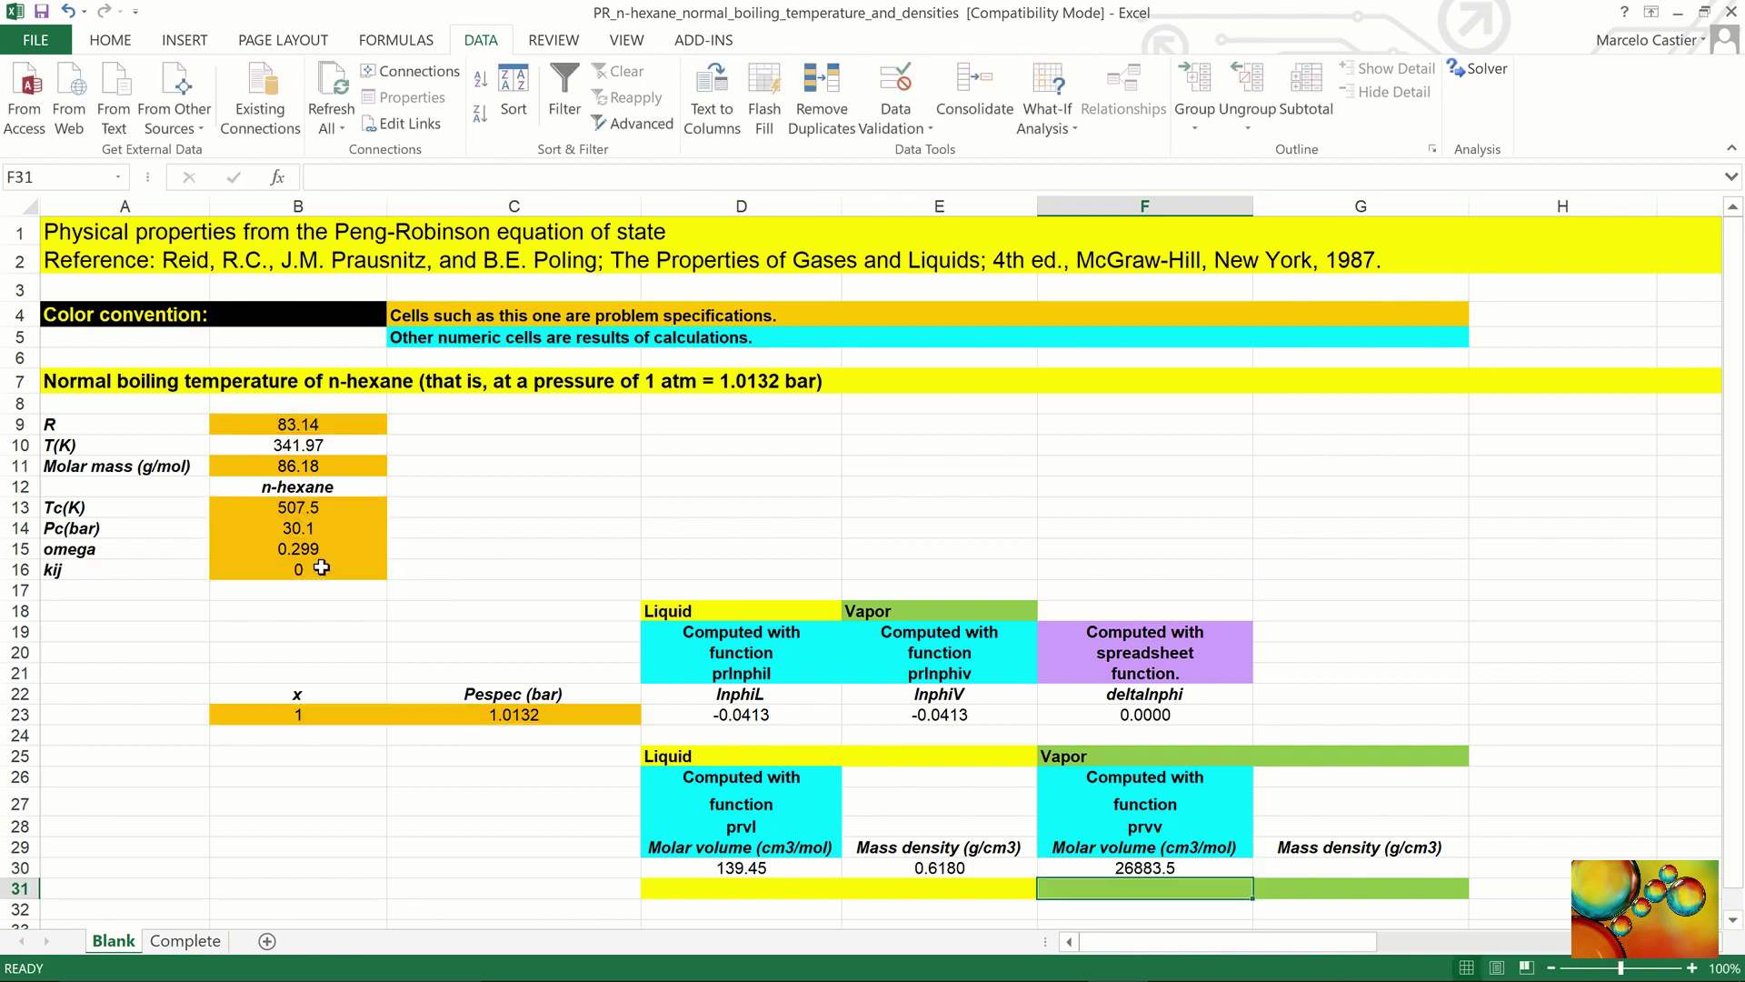
- Enter =B11/F30 in G30 for the vapor mass density, 3.2057E-03 g/cm3
left_click(1304, 869)
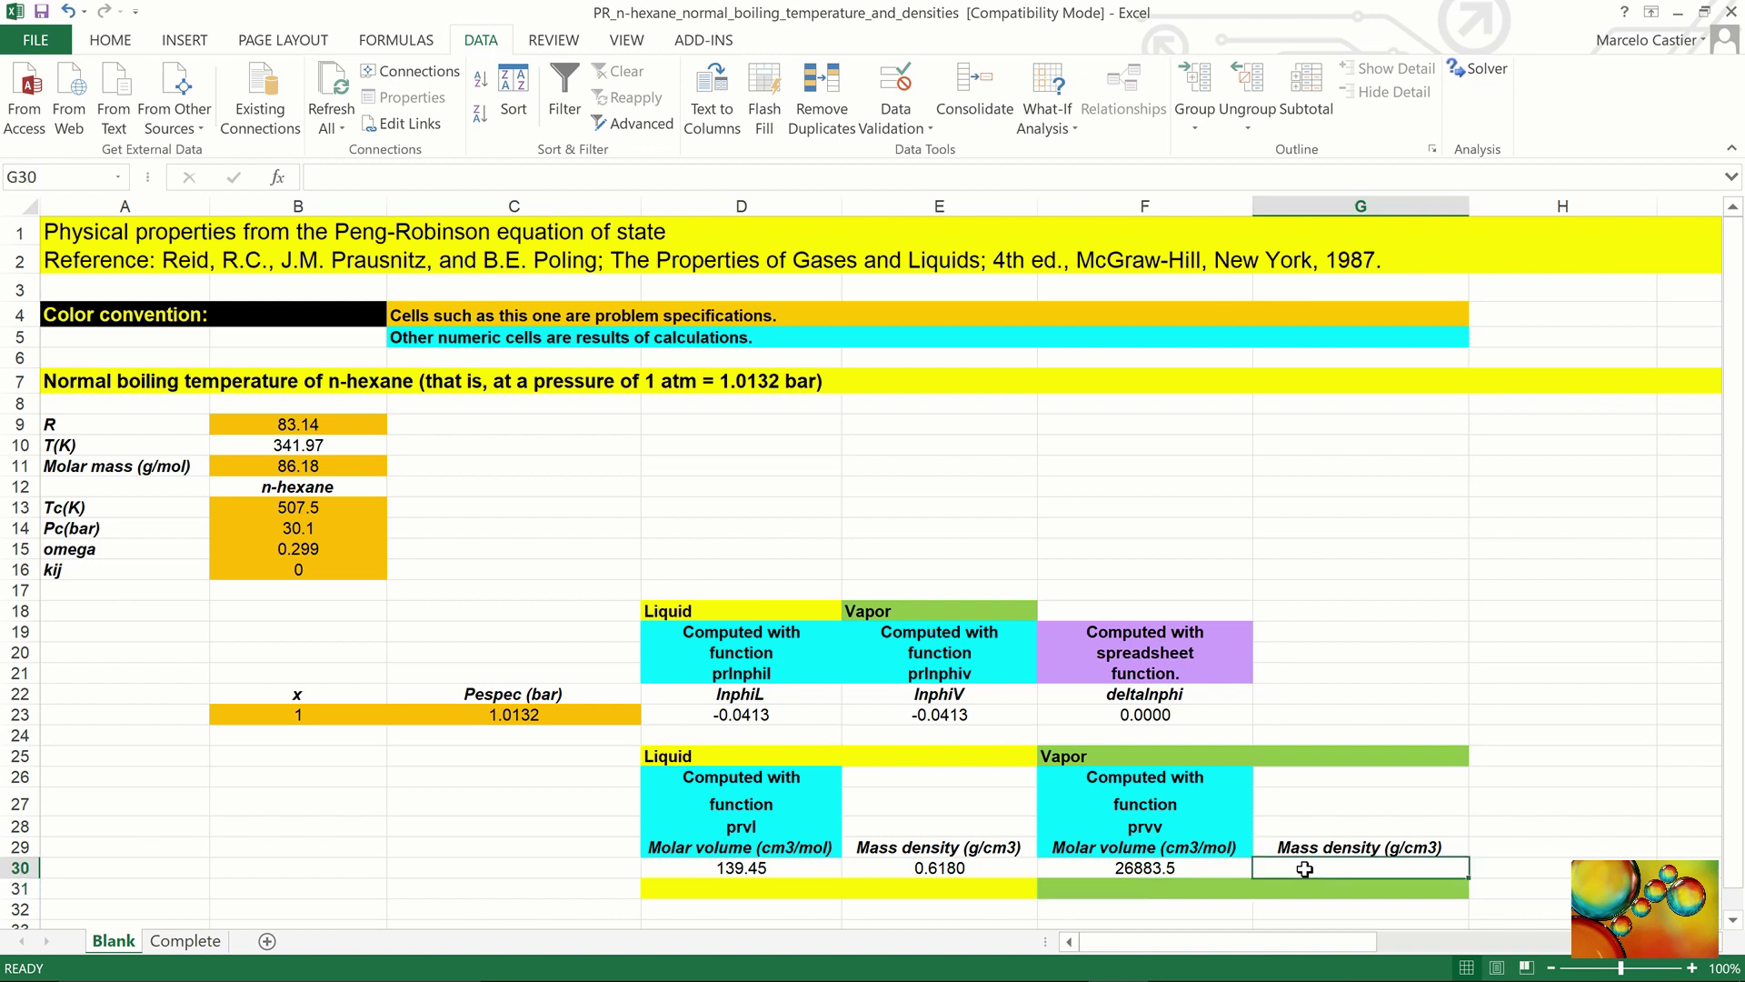
type("=")
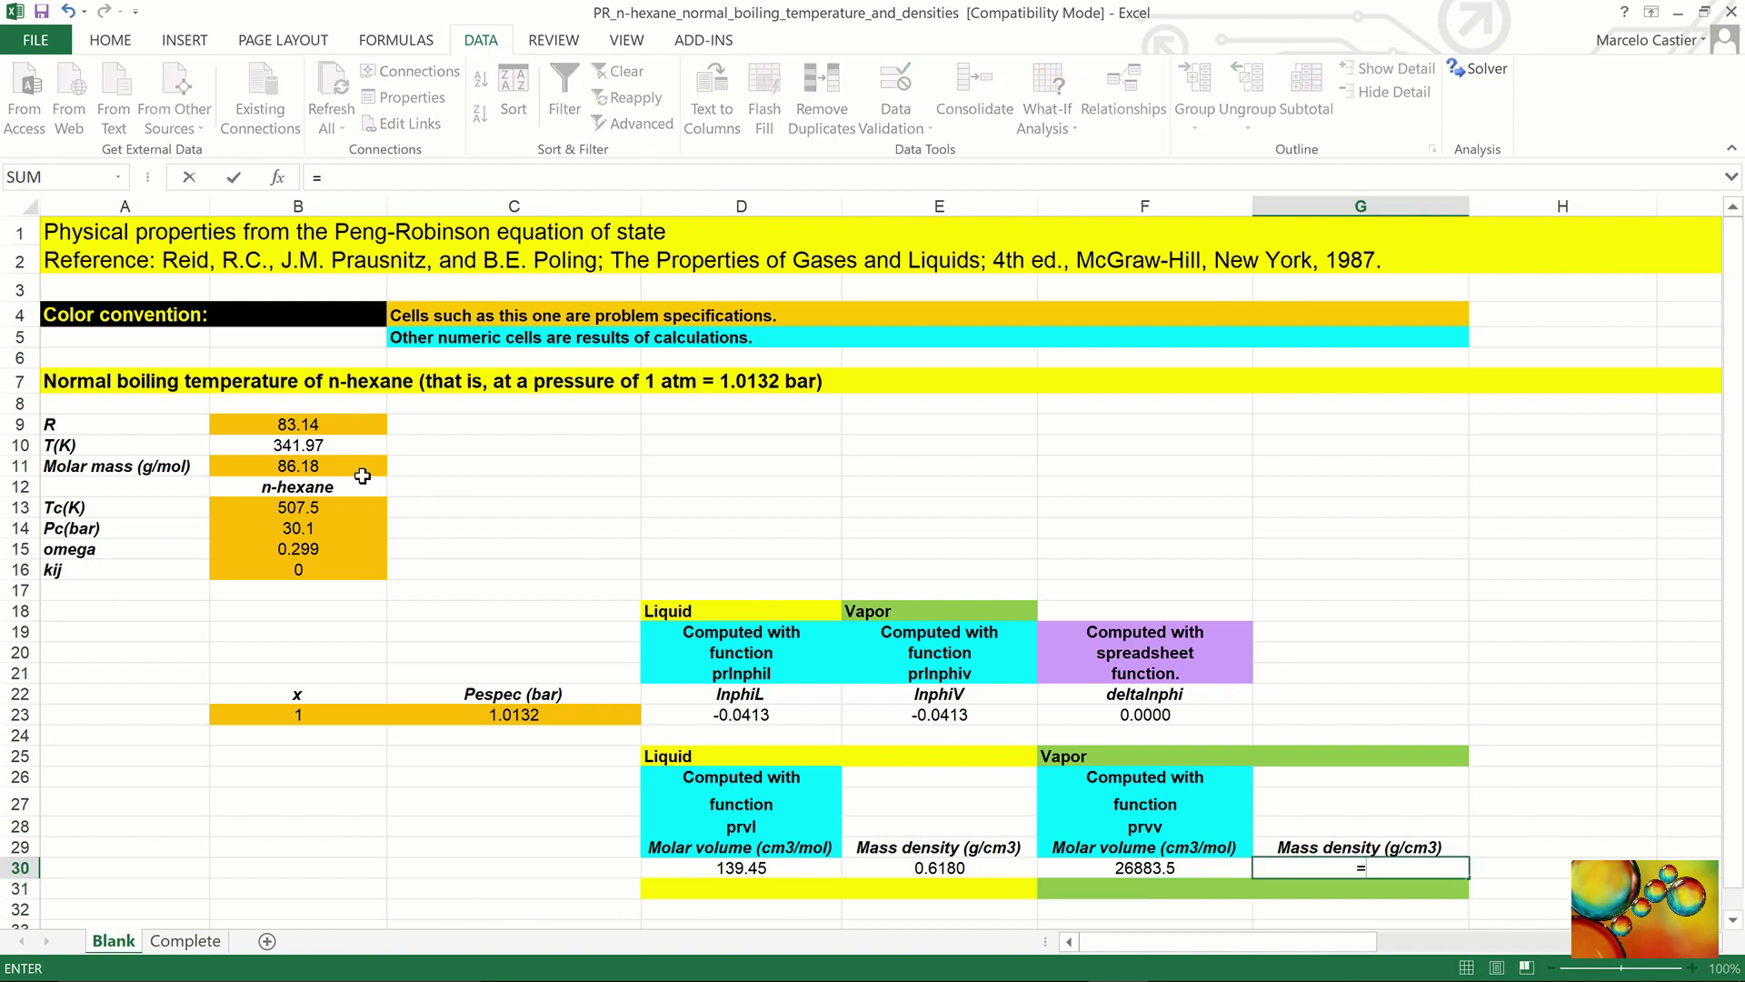
left_click(361, 474)
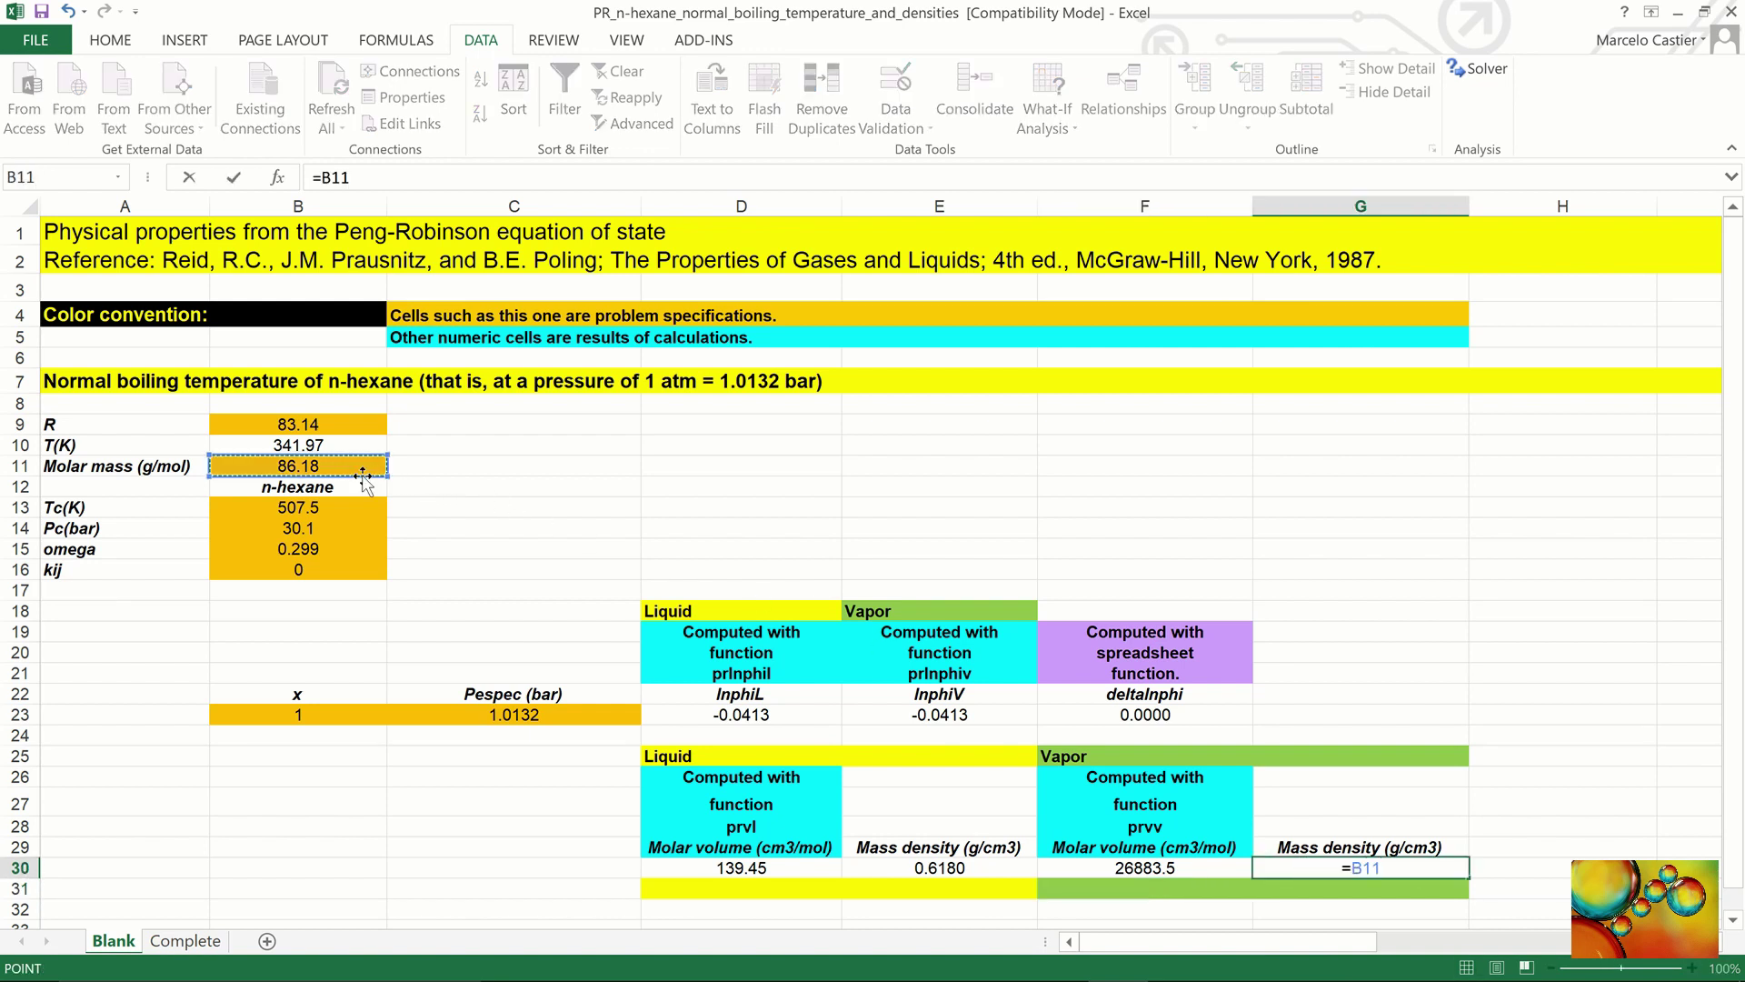
type("/")
left_click(1114, 866)
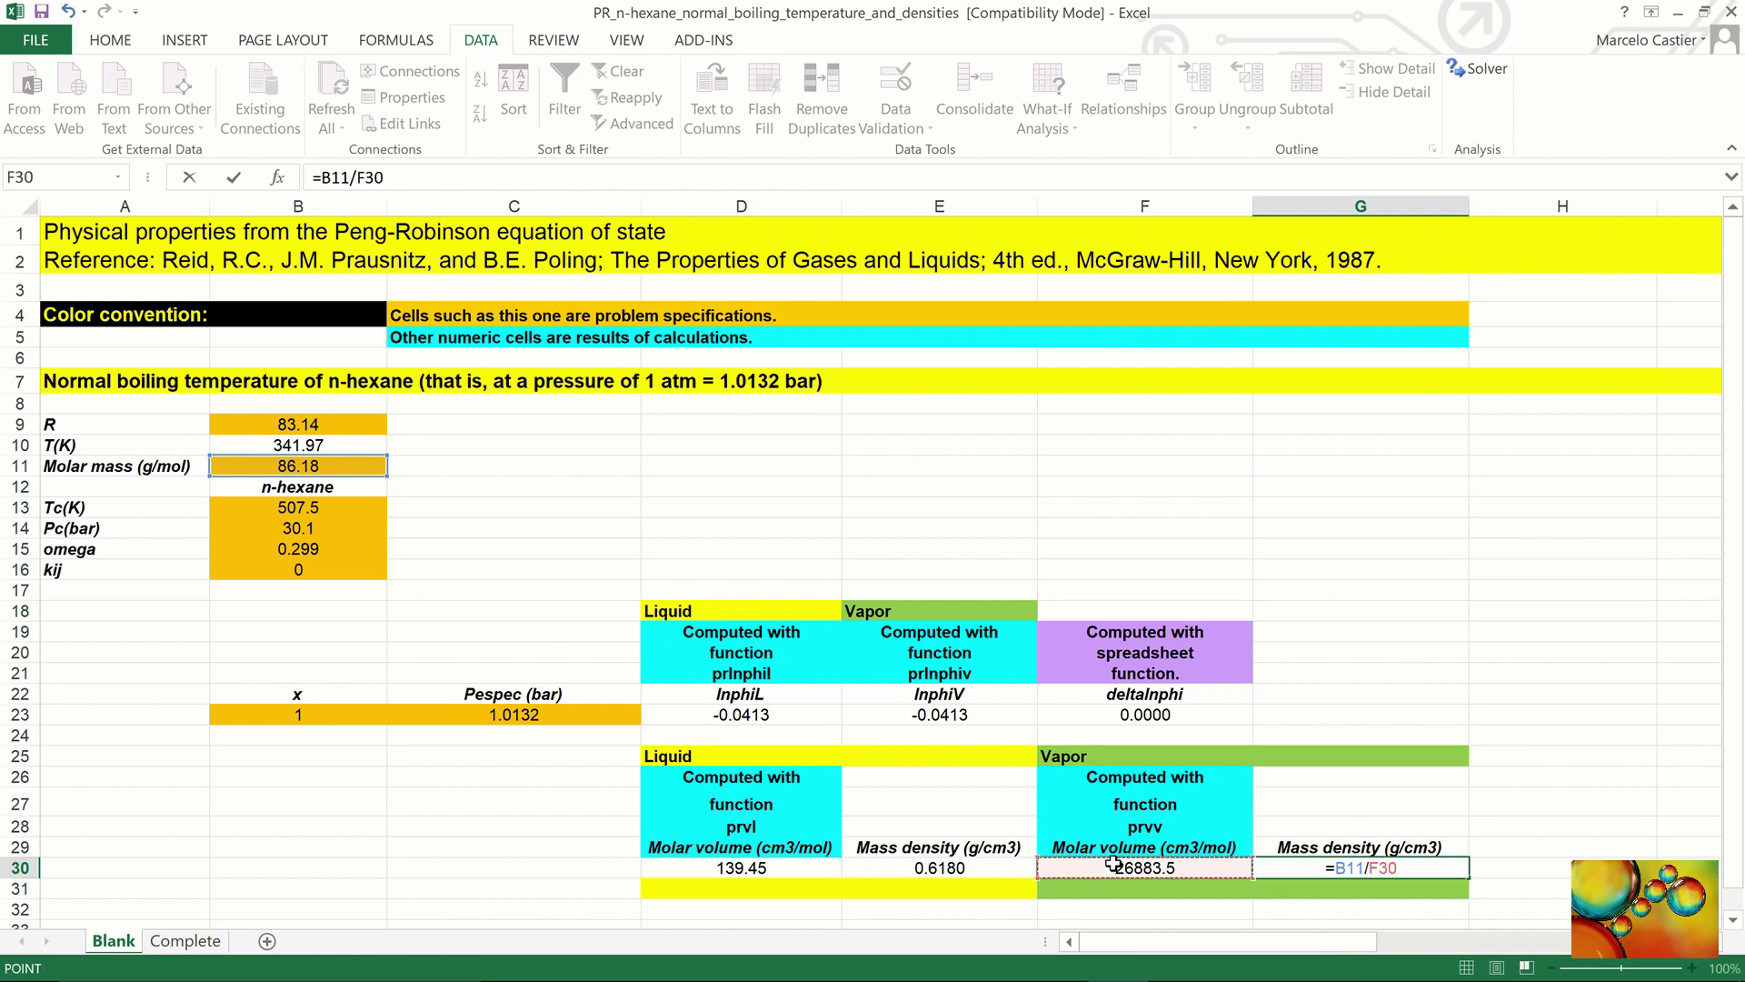
key("Return")
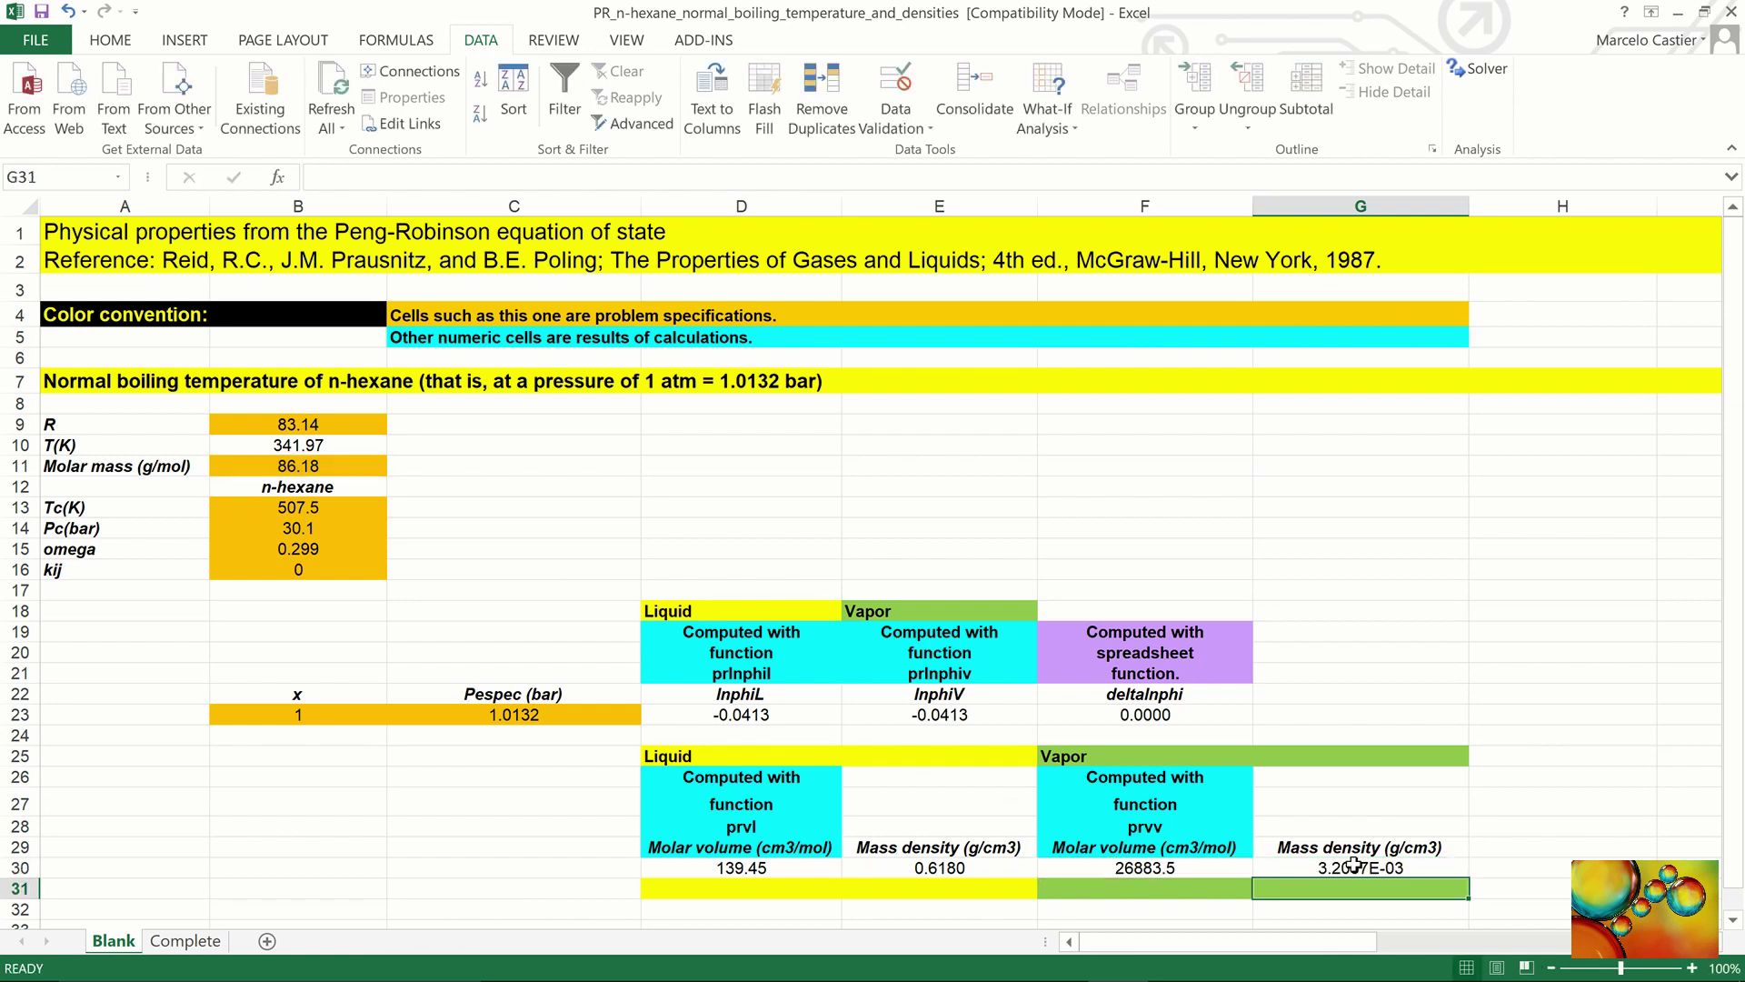
left_click(1511, 866)
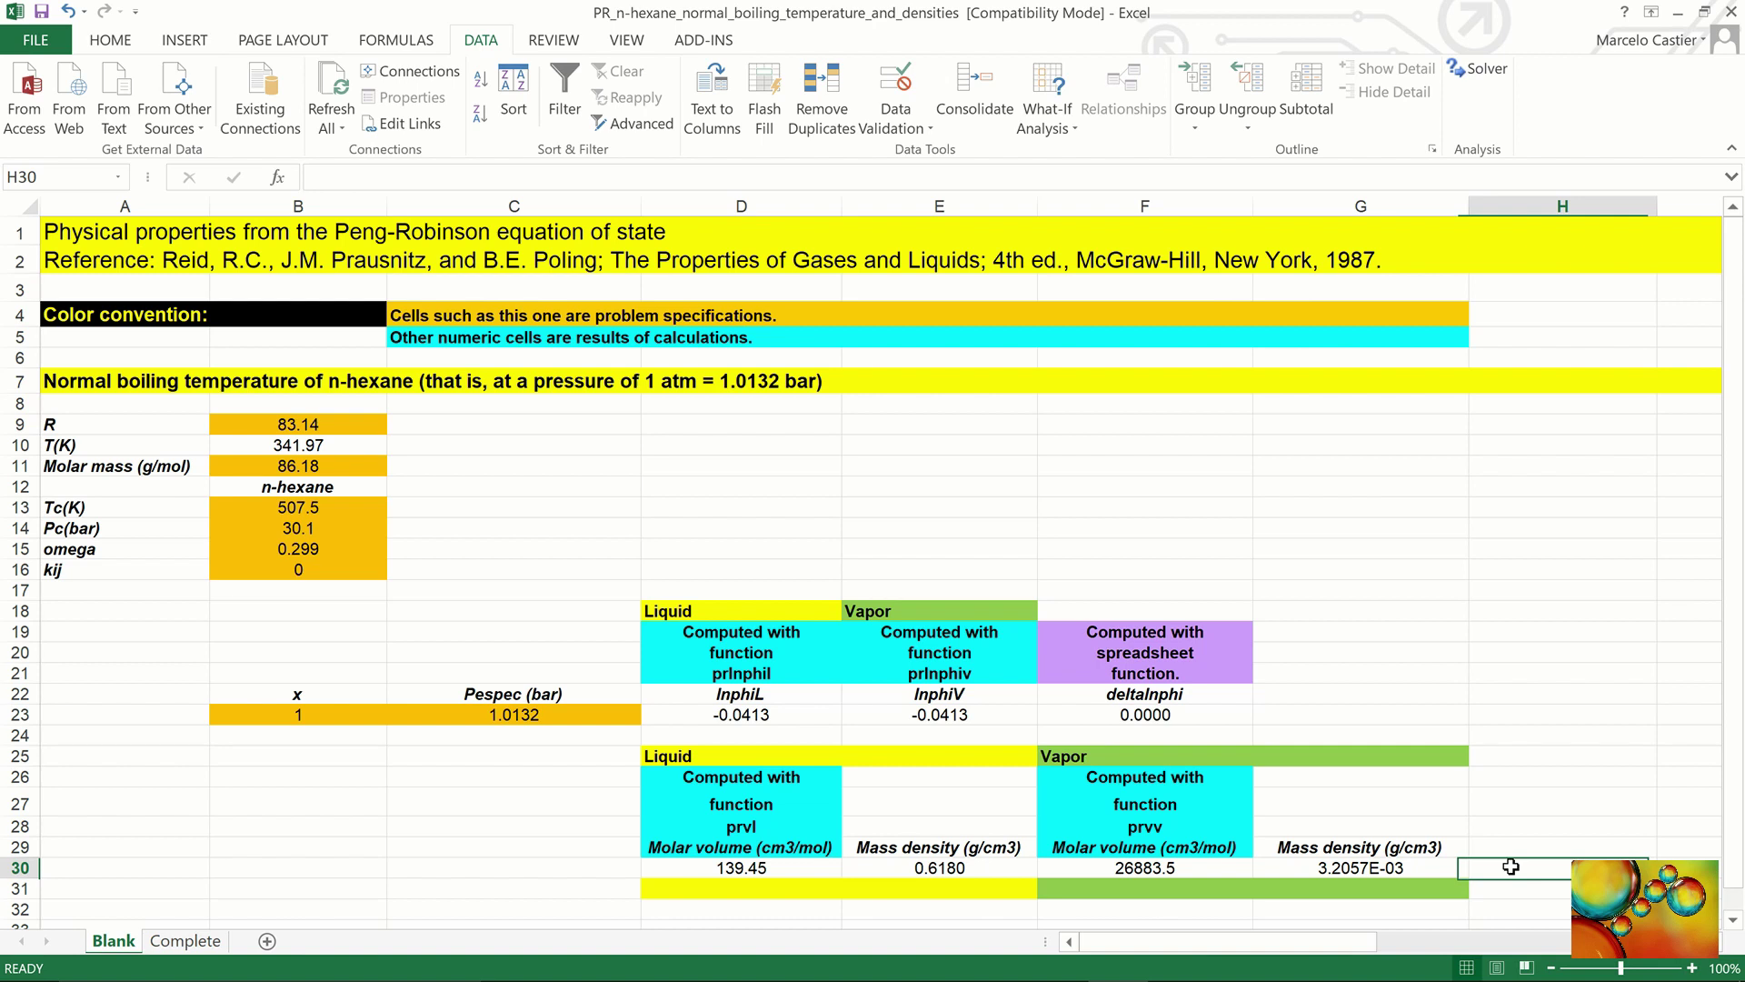